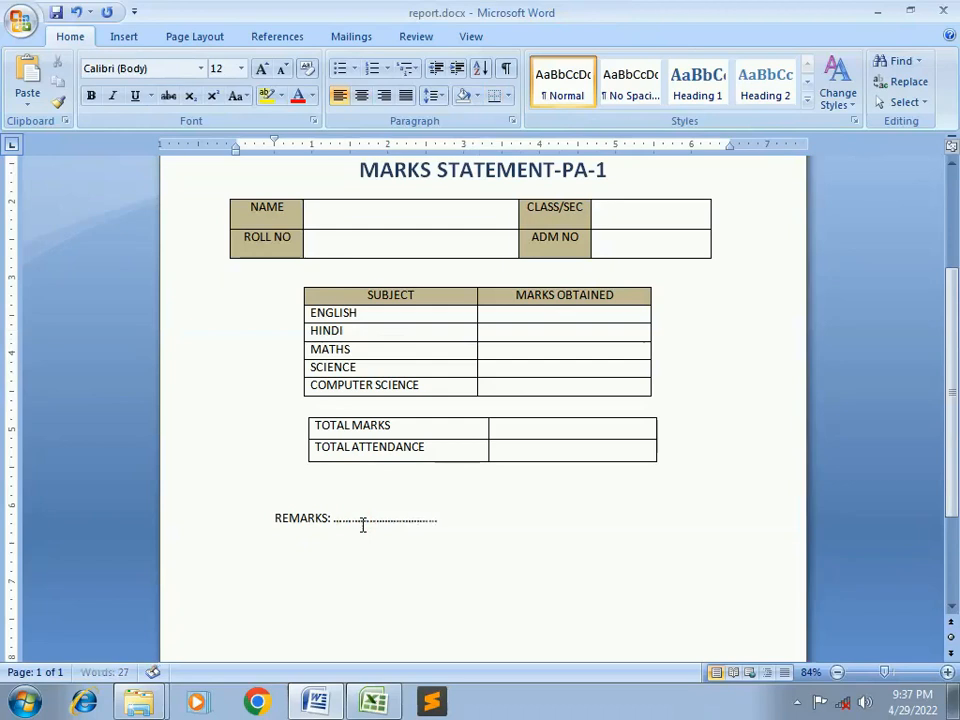
Add a dotted 'NAME OF CLASS TEACHER:' line on a new line below REMARKS
click(472, 523)
key(Return)
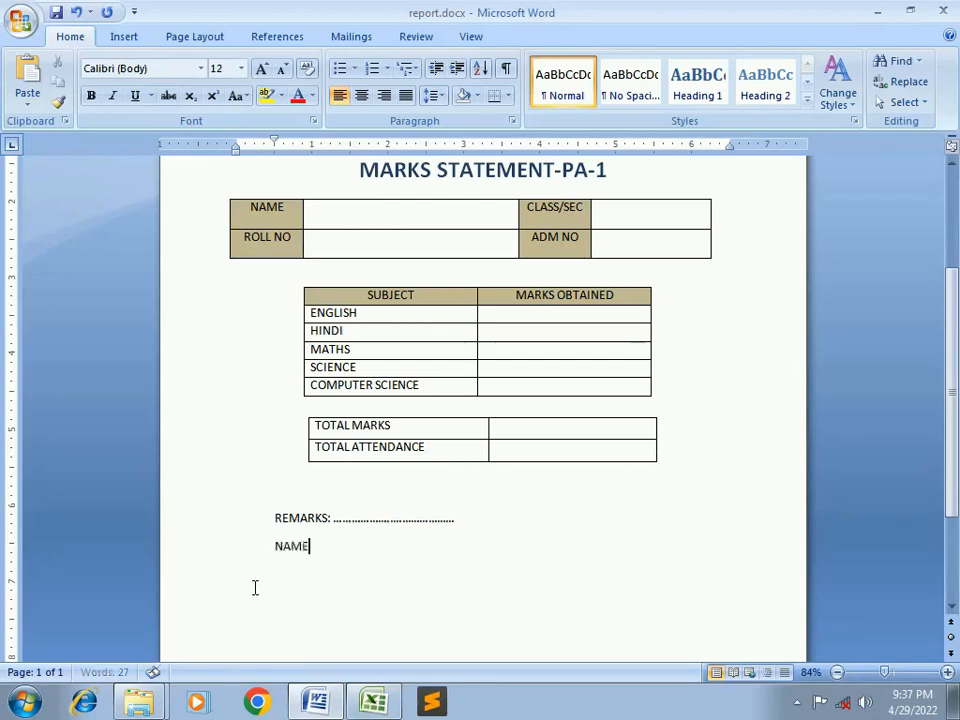
text(OF CLASS)
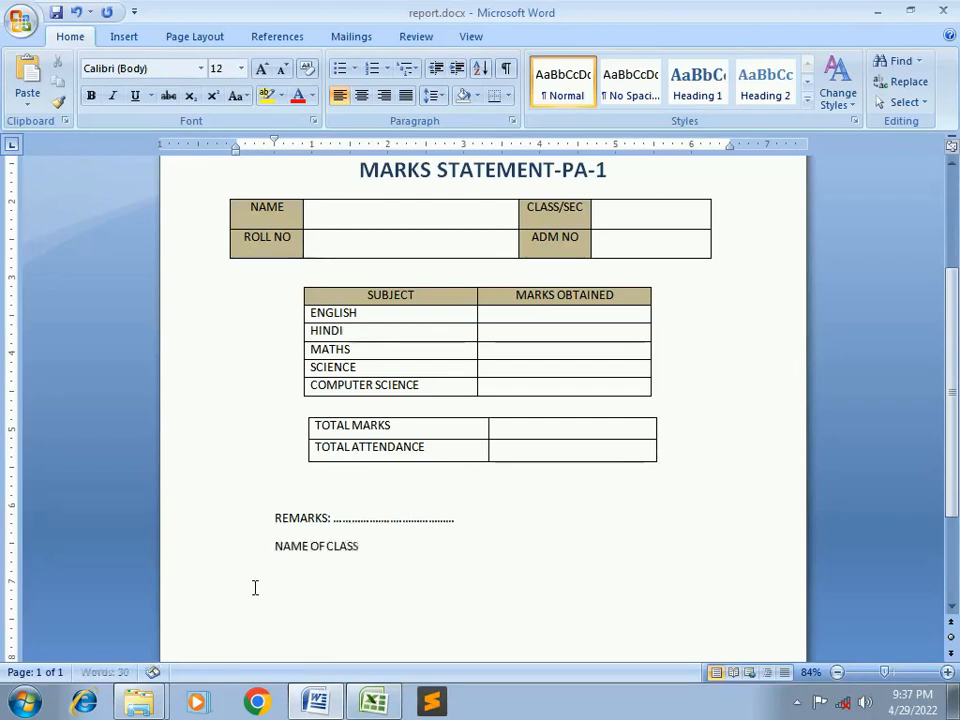
text( TEACHER)
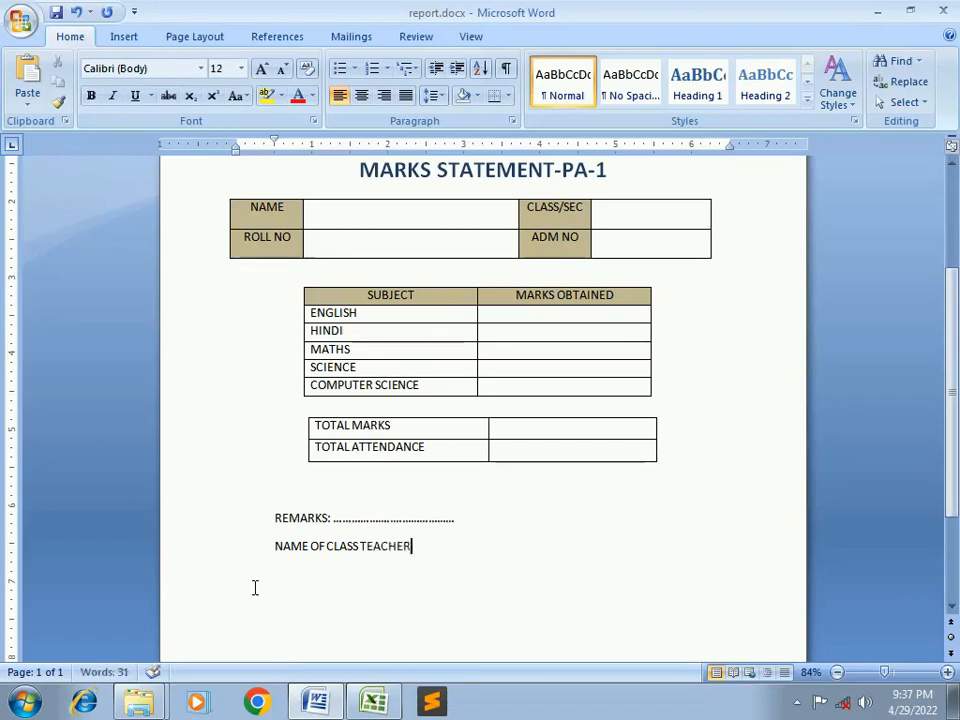
text(:........)
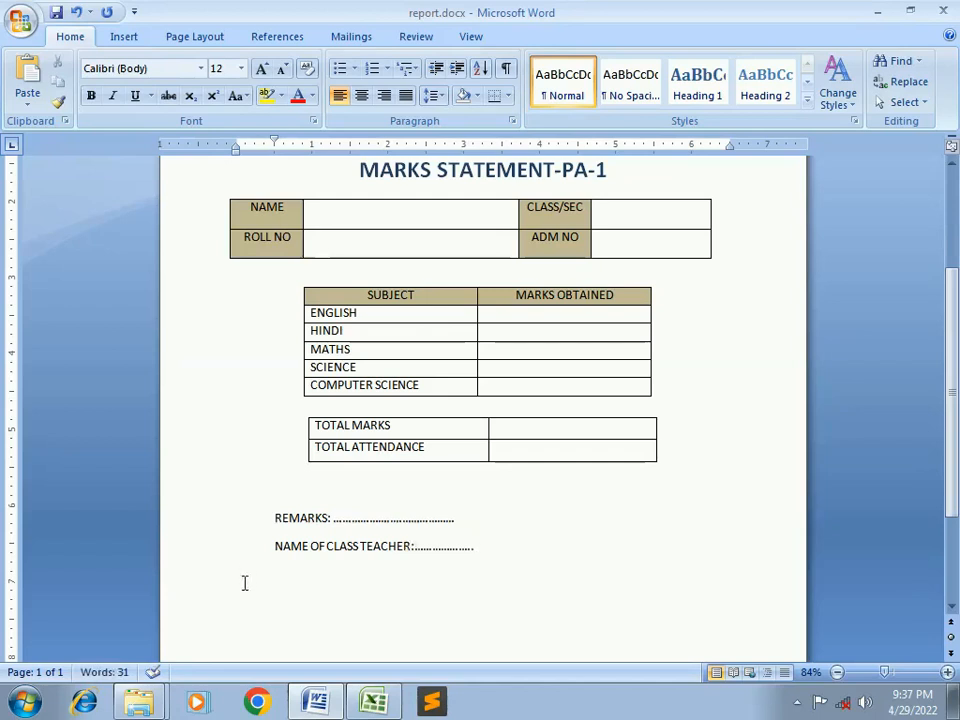
text(............)
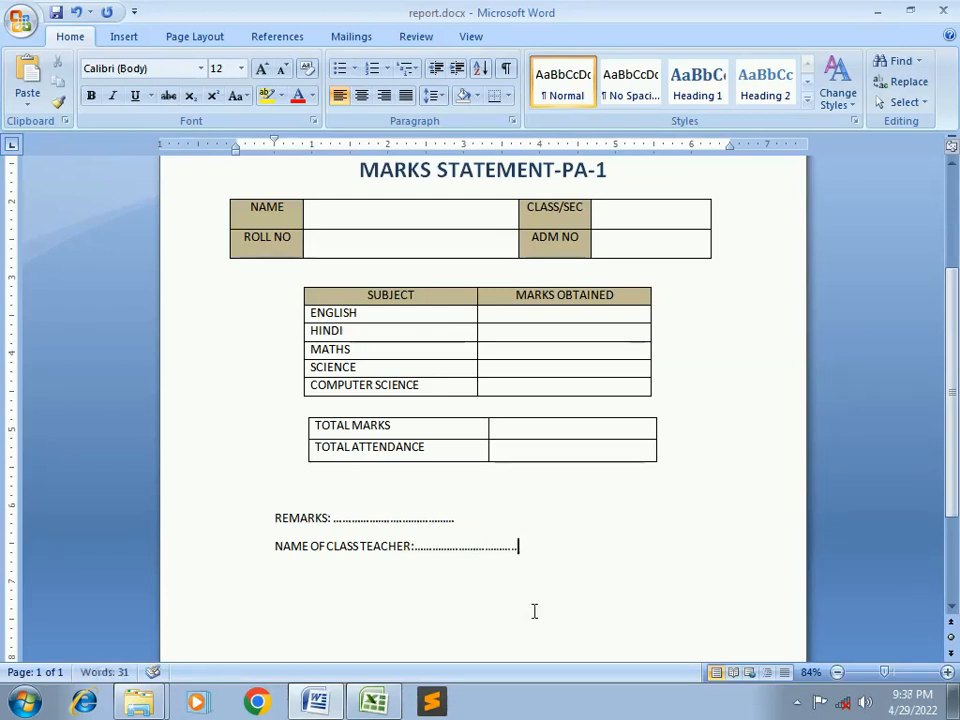
scroll(534, 611, up, 5)
Make the Session: 2022-23 line underlined, dark red and enlarged to 24 pt
triple_click(393, 325)
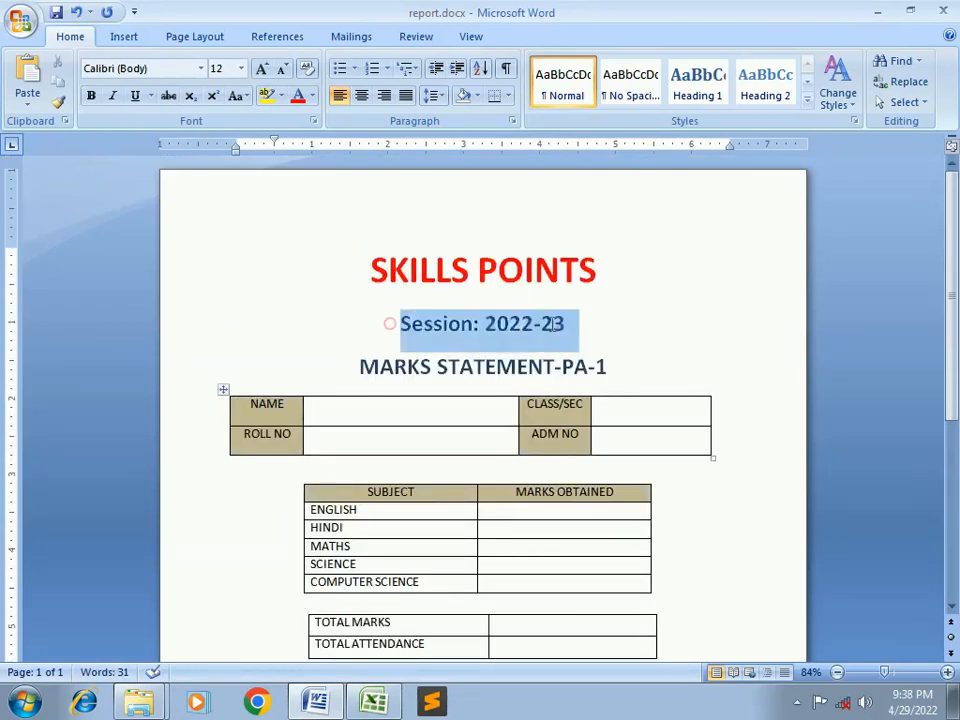
click(137, 97)
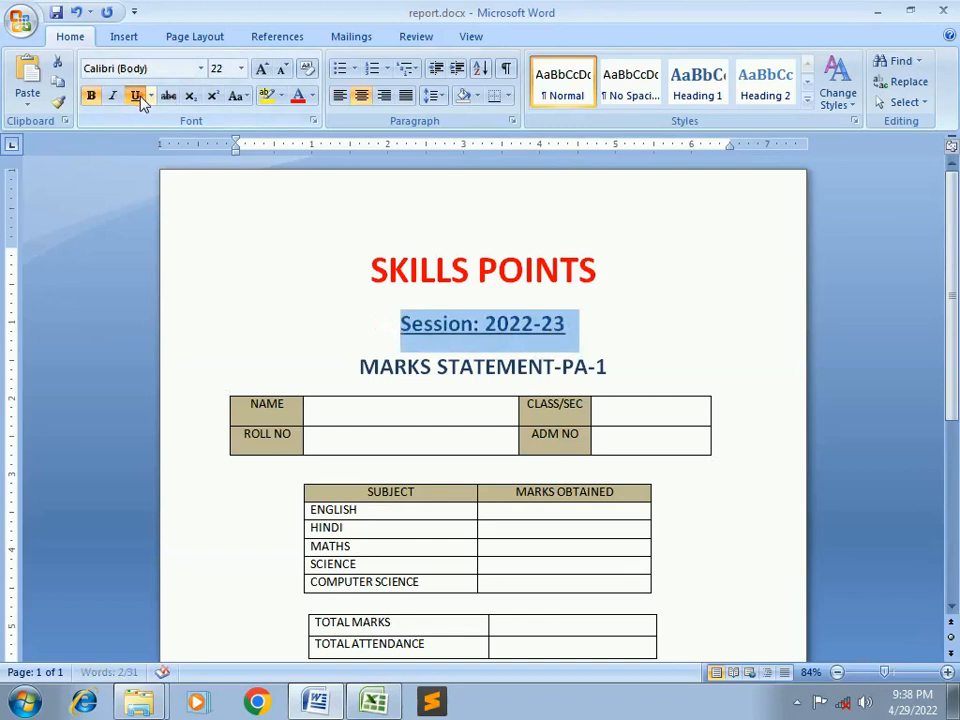
click(312, 96)
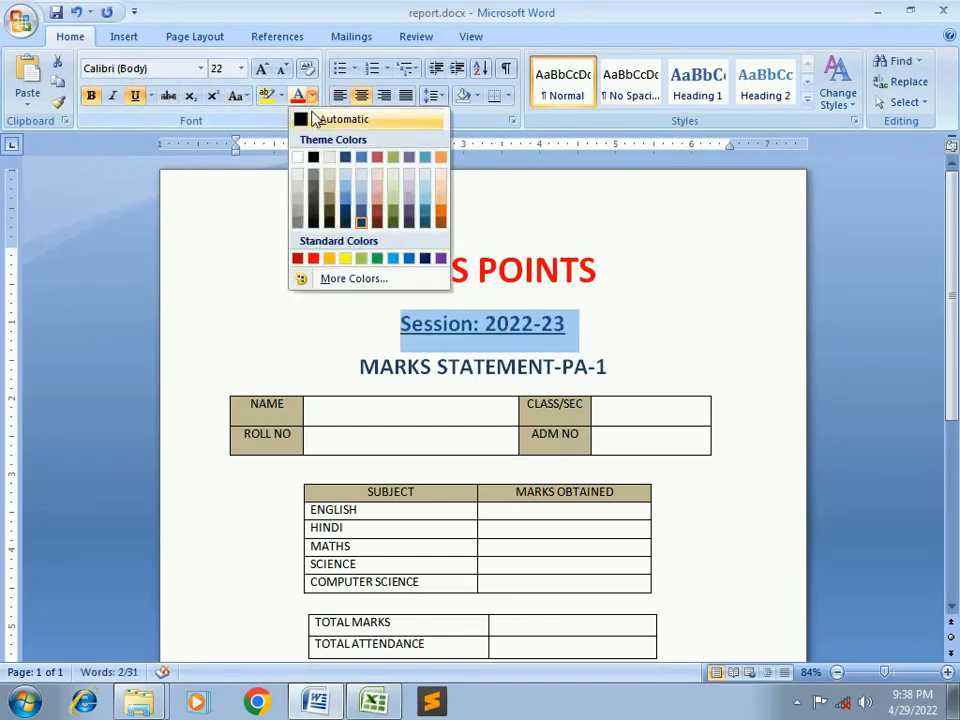
click(378, 219)
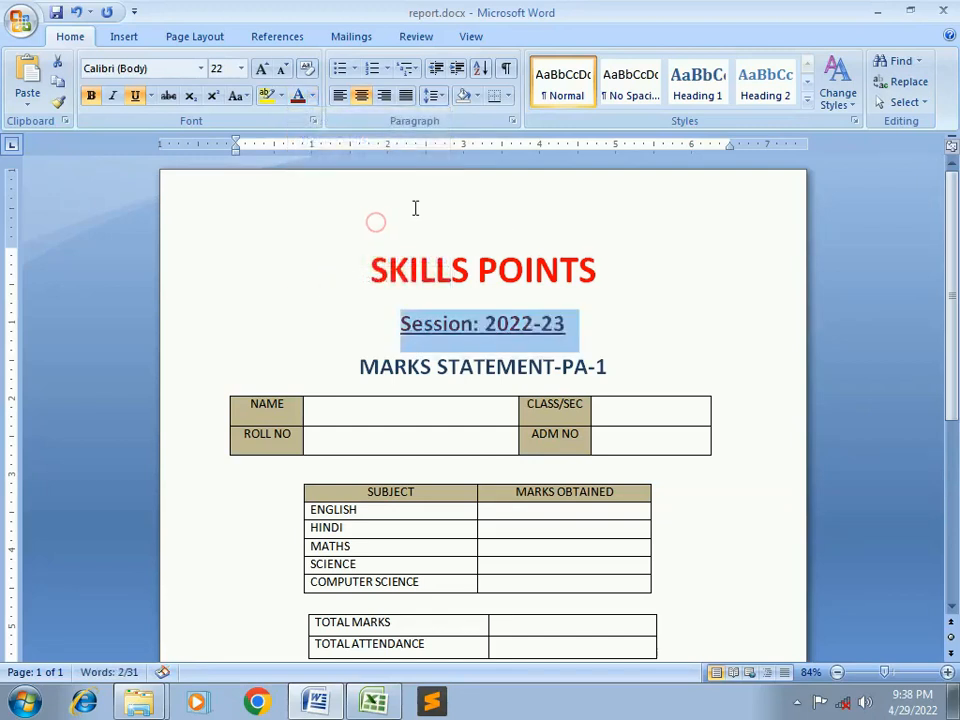
click(260, 68)
click(555, 368)
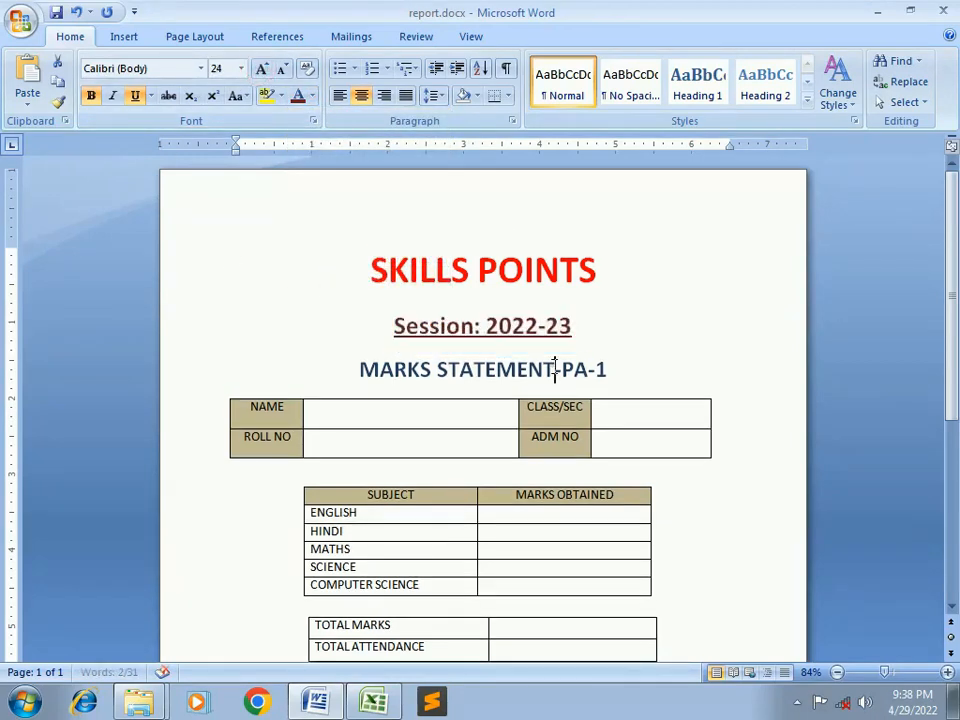
Give the MARKS STATEMENT-PA-1 heading a new font colour
triple_click(555, 368)
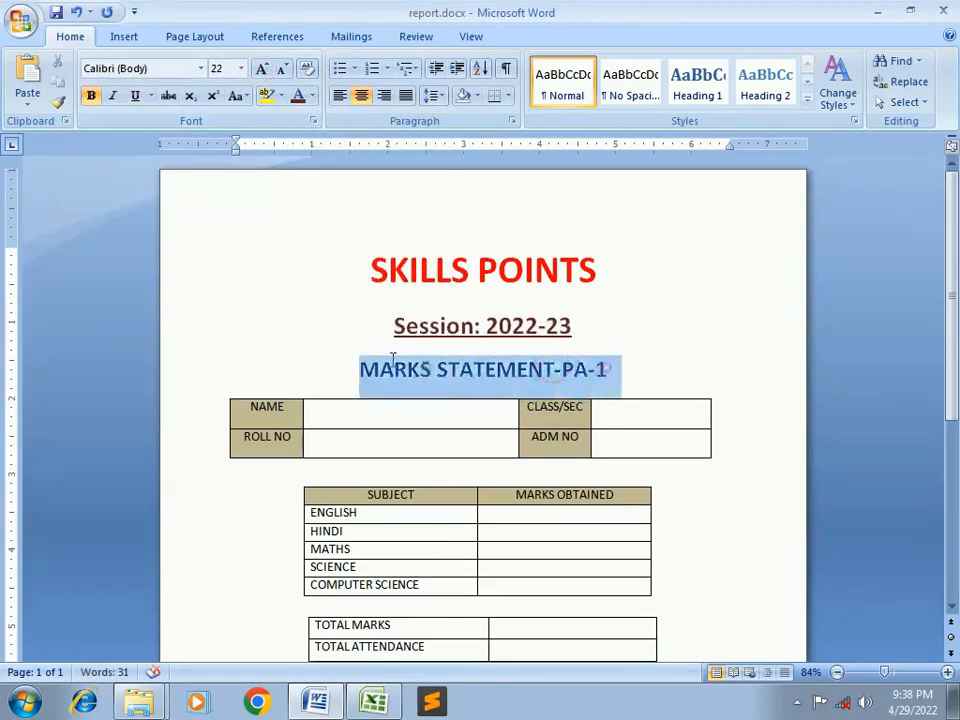
click(312, 100)
click(345, 222)
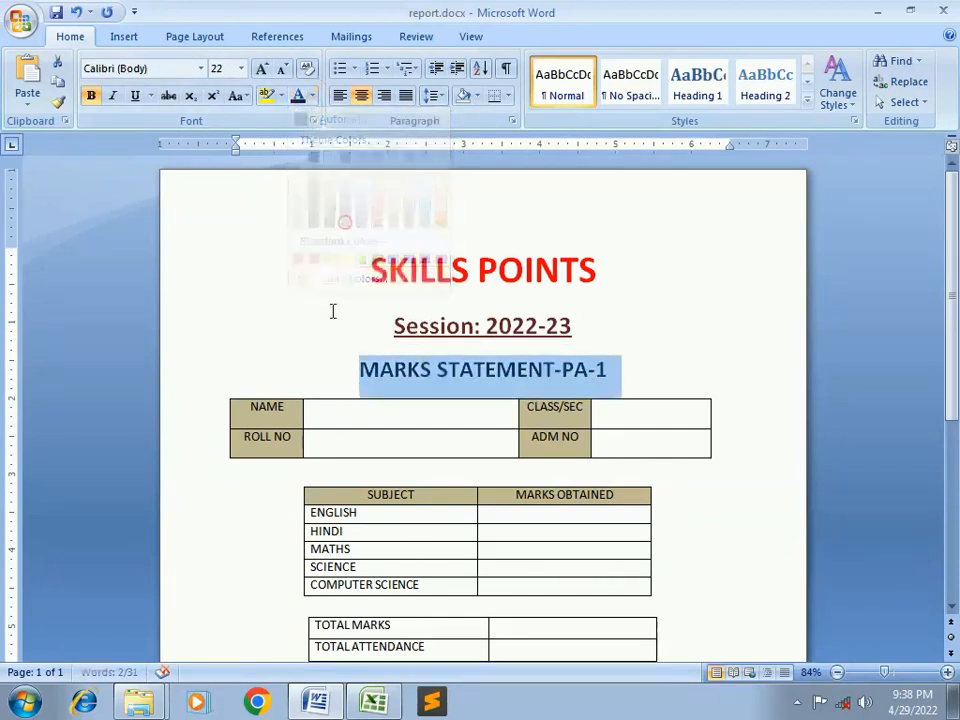
click(425, 388)
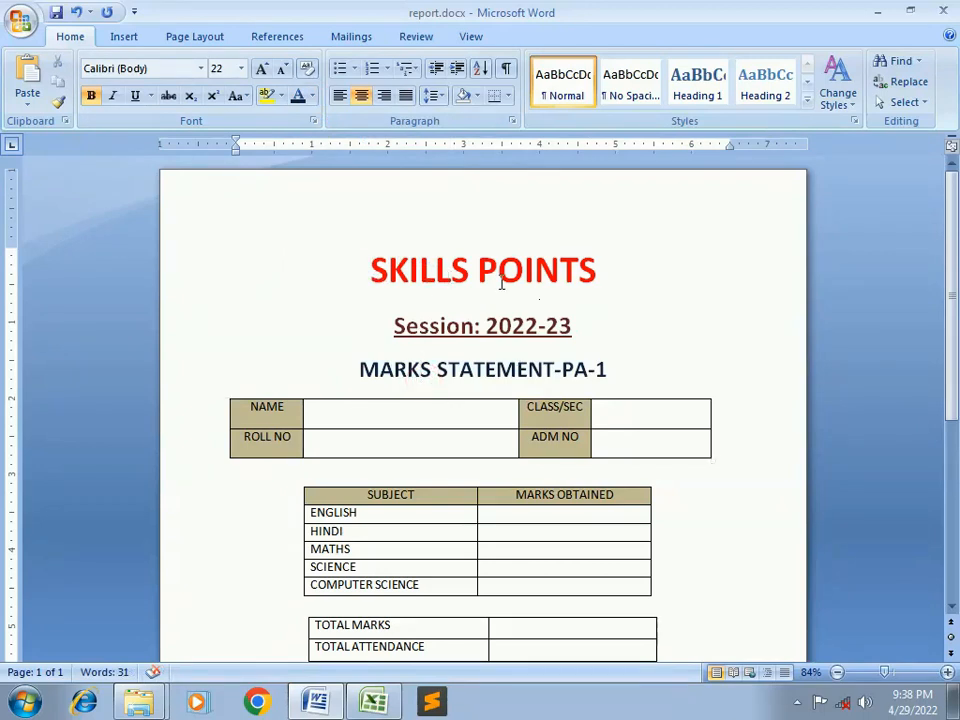
Check the NAME/ROLL NO labels and subject names, then bring up the REPORT EXCEL workbook
scroll(505, 297, down, 2)
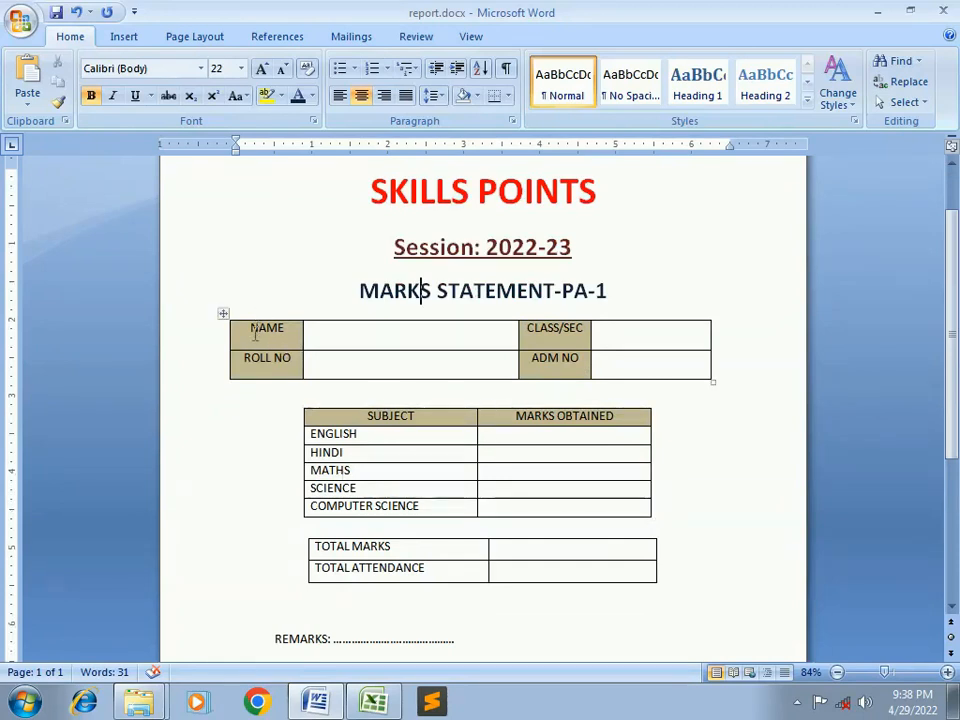
drag(252, 330, 272, 359)
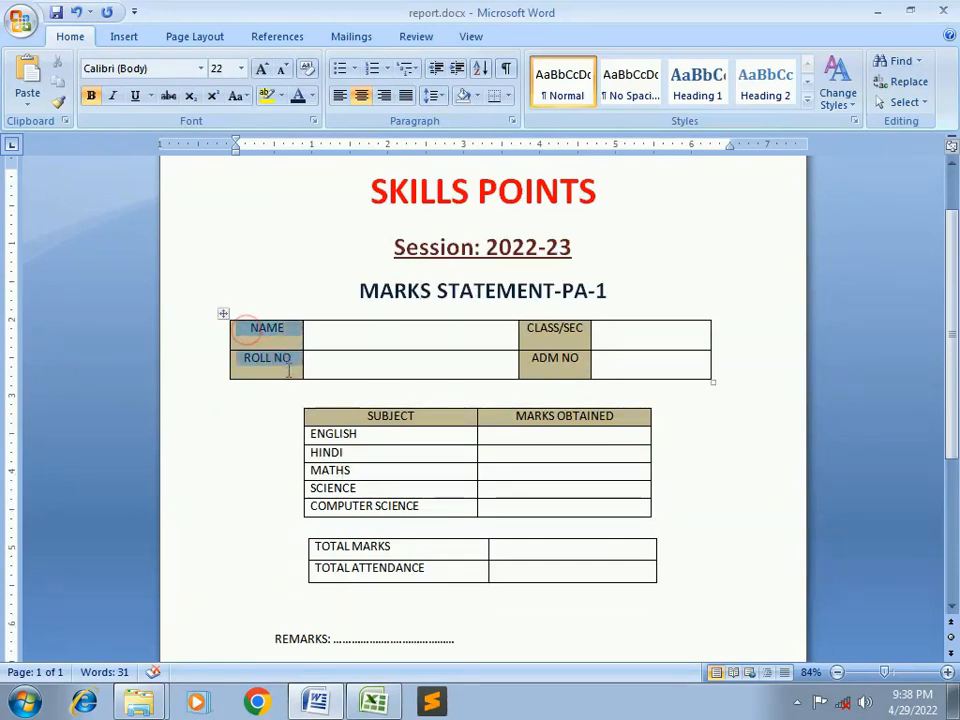
click(563, 336)
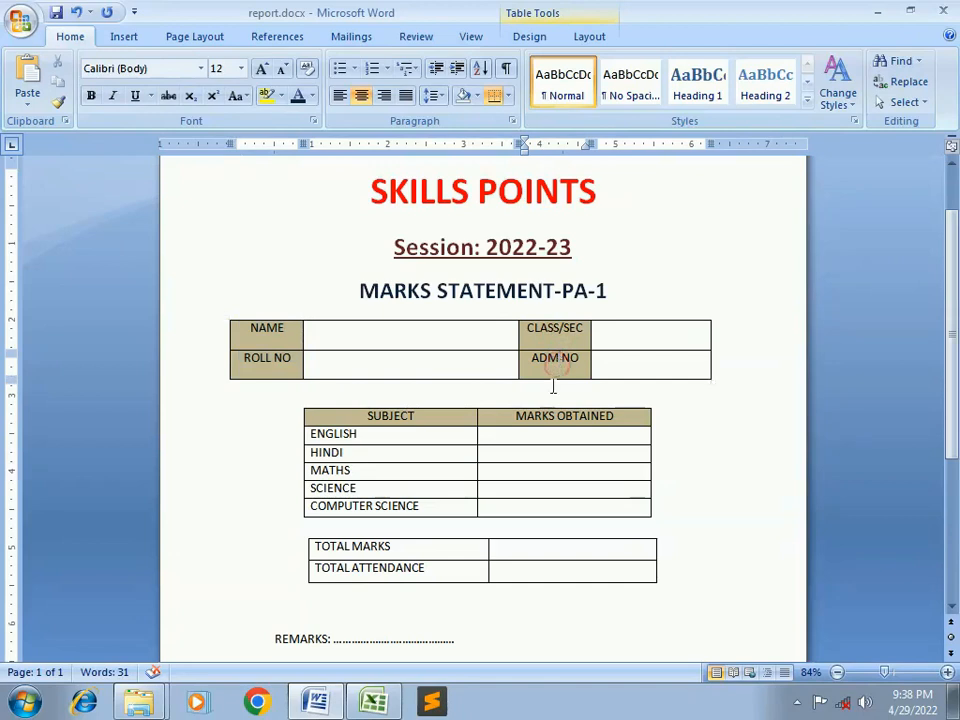
drag(309, 433, 347, 500)
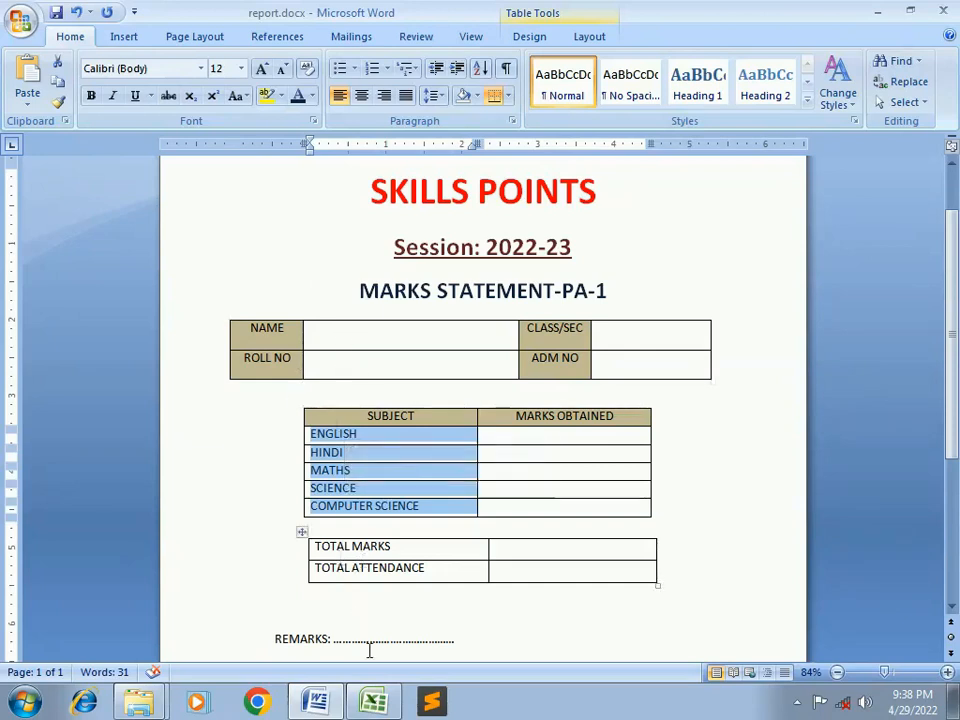
click(380, 706)
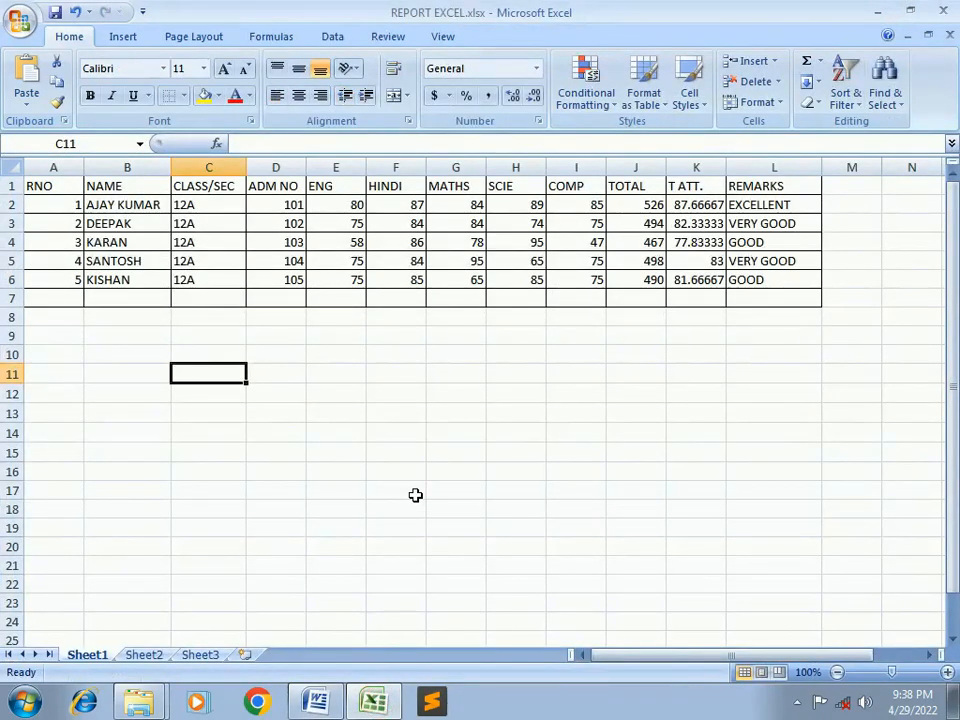
Check the column headings from RNO through TOTAL in the marks sheet
click(43, 189)
click(150, 187)
click(201, 186)
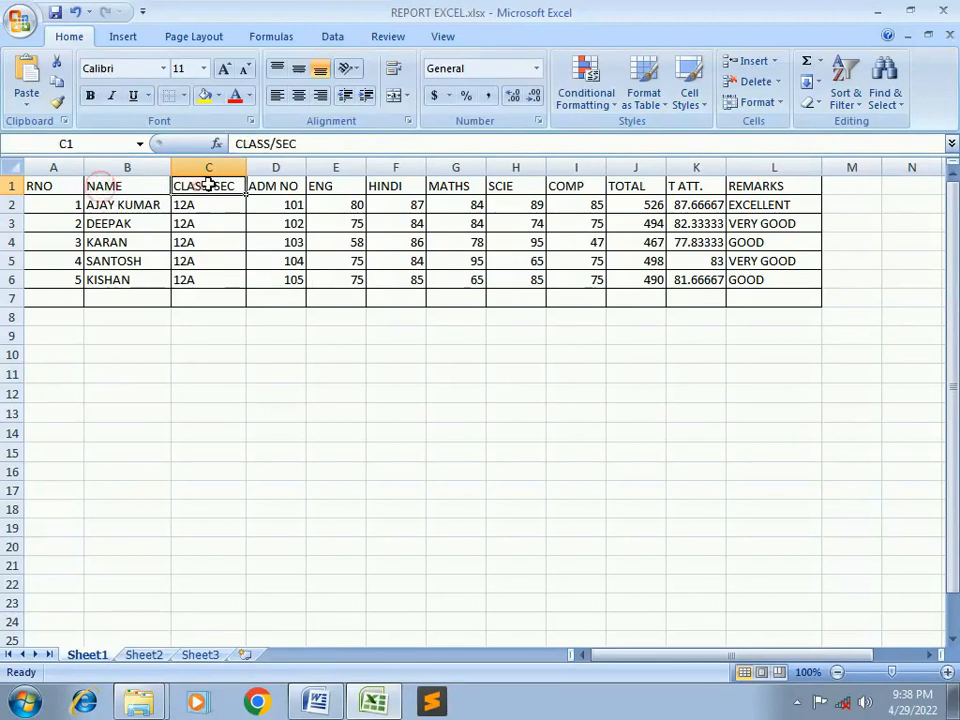
click(272, 183)
click(330, 187)
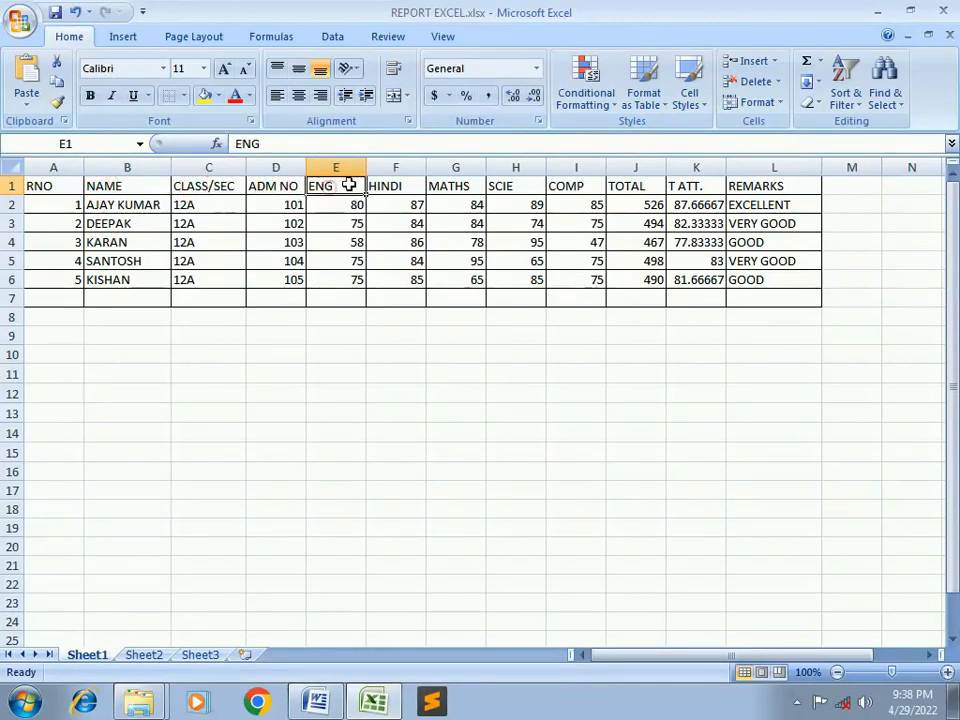
click(392, 187)
click(462, 189)
click(514, 186)
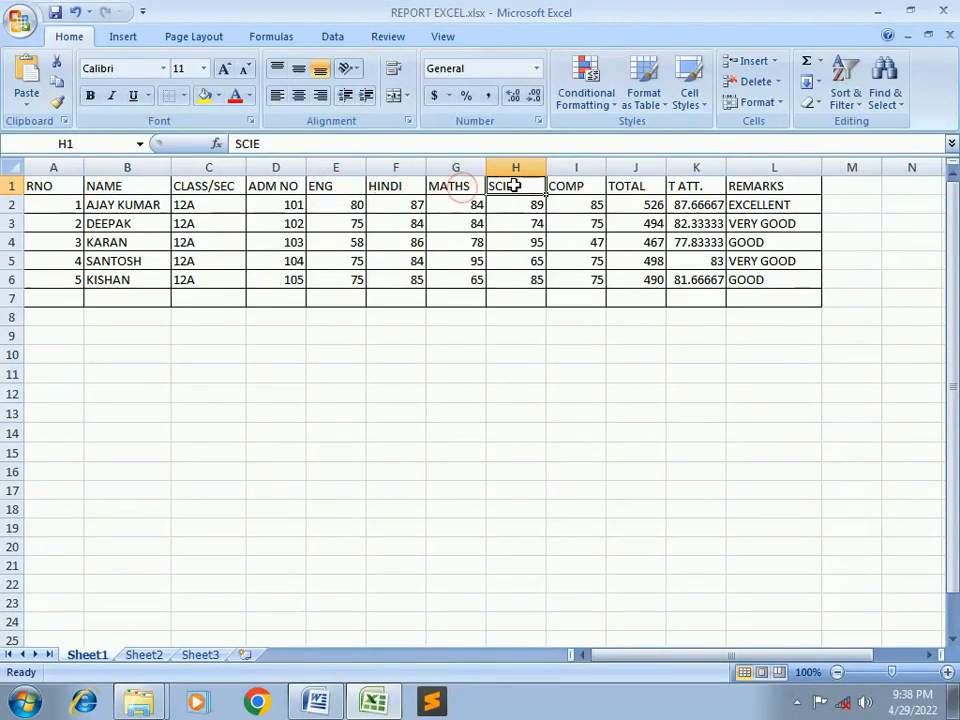
click(560, 186)
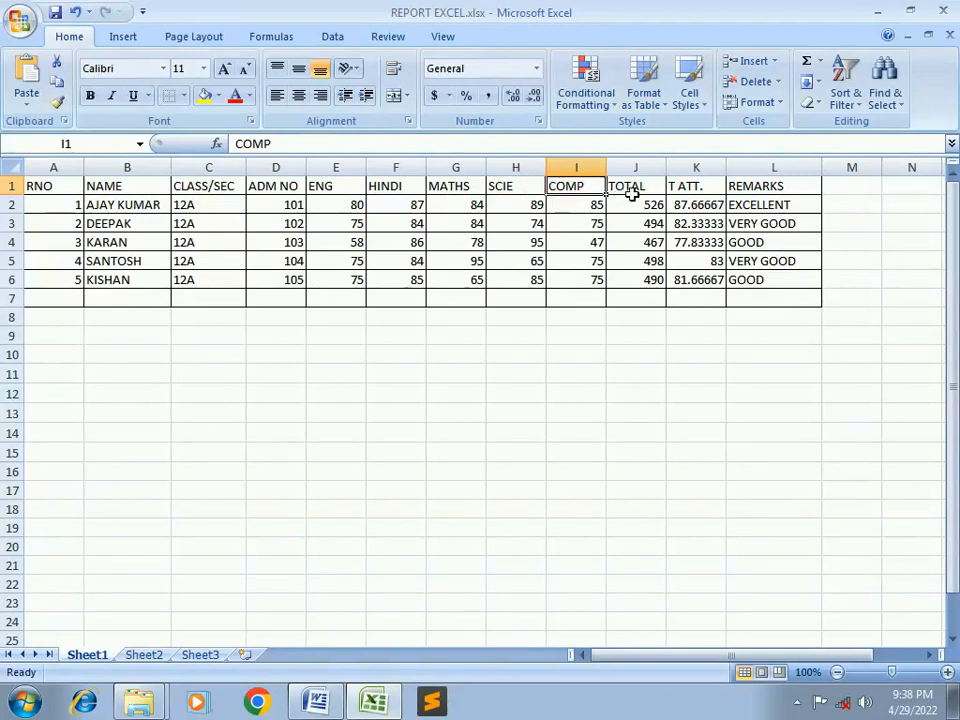
click(630, 193)
Review the TOTAL column formulas in cells J2 to J6
click(635, 165)
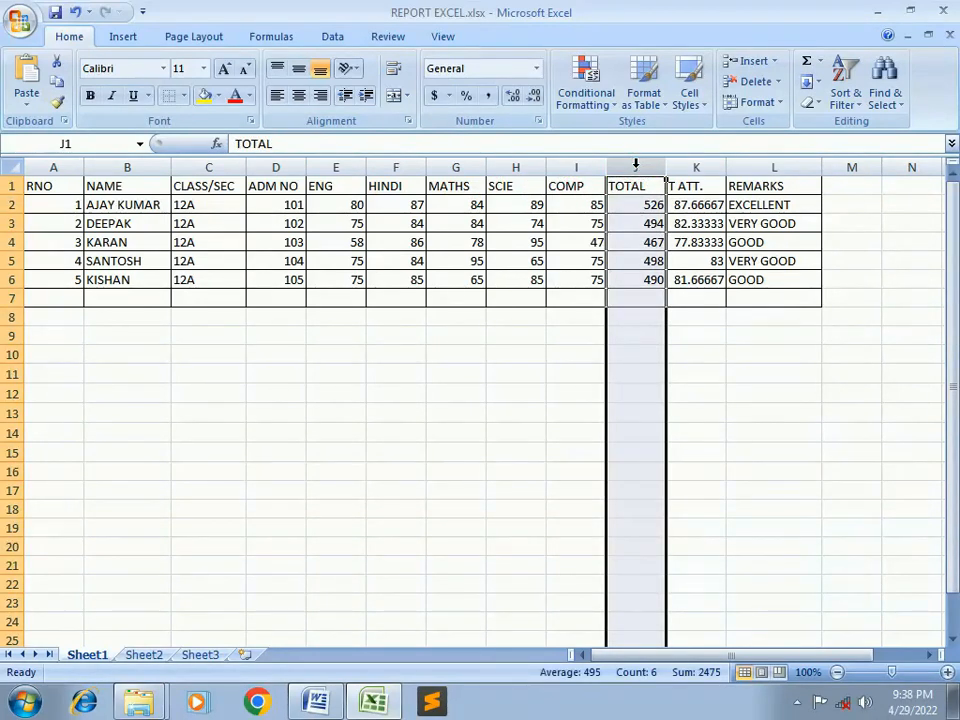
click(616, 292)
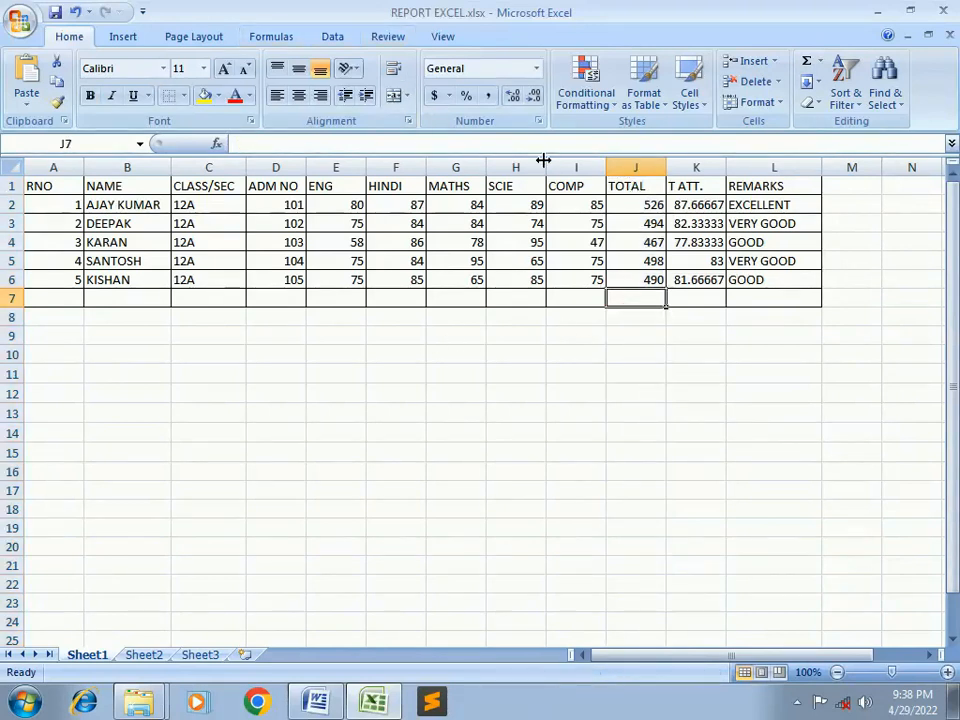
click(636, 205)
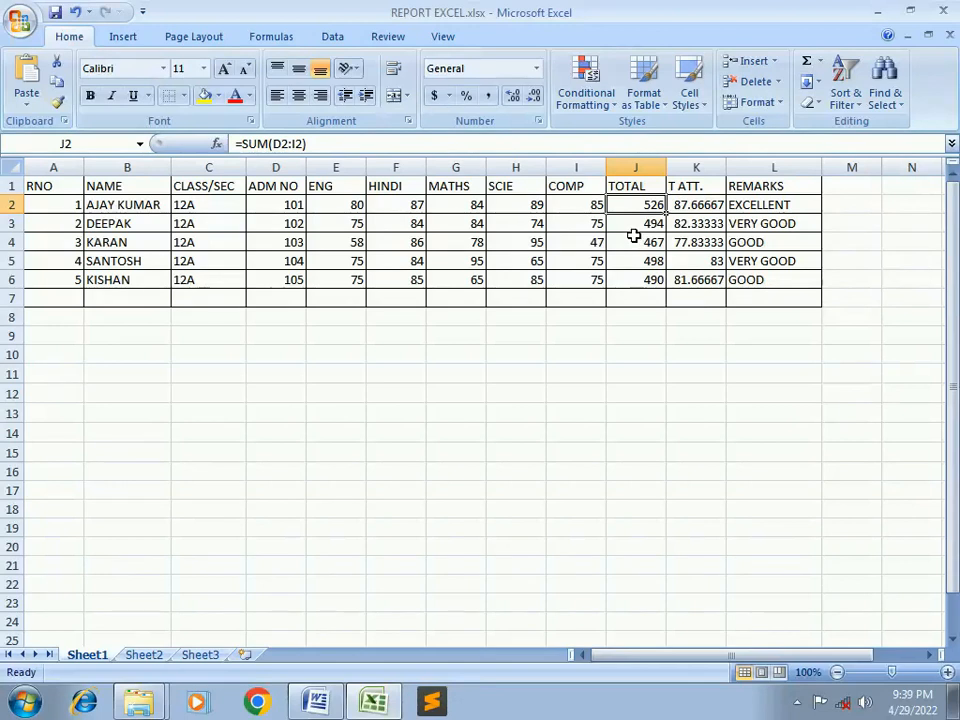
click(634, 226)
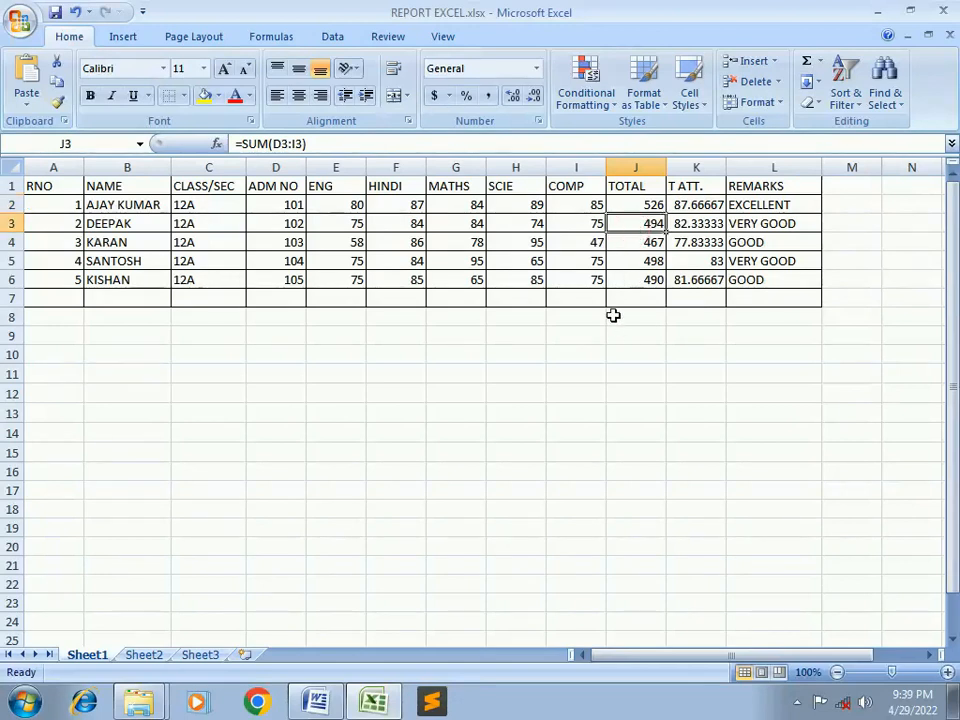
click(634, 244)
click(635, 263)
click(638, 279)
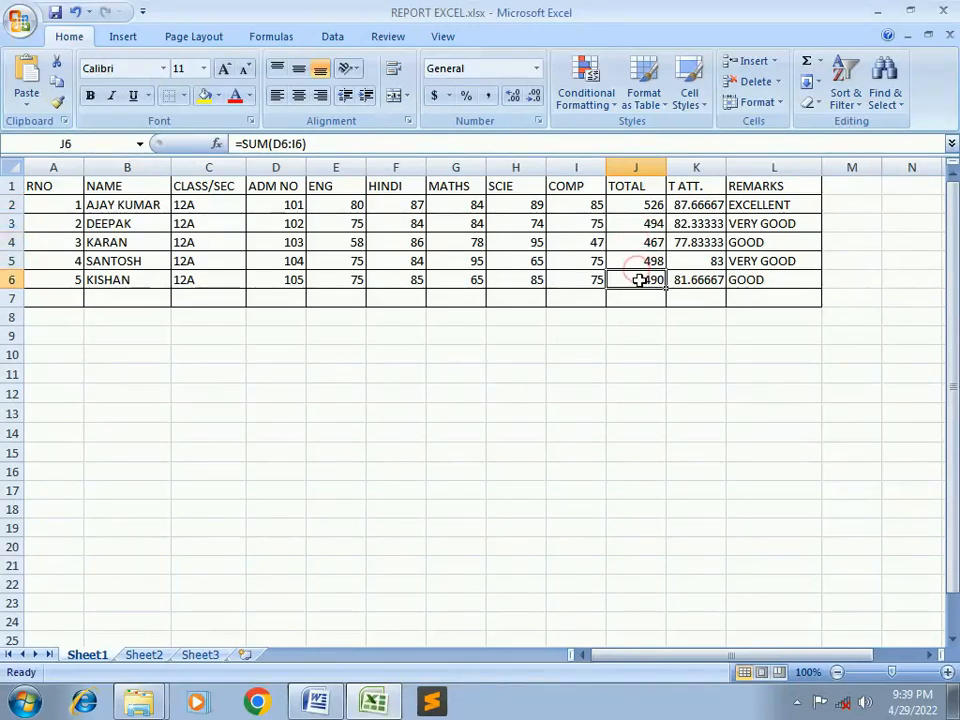
Review the T ATT. attendance formulas and student remarks, then select empty cell M1
click(695, 162)
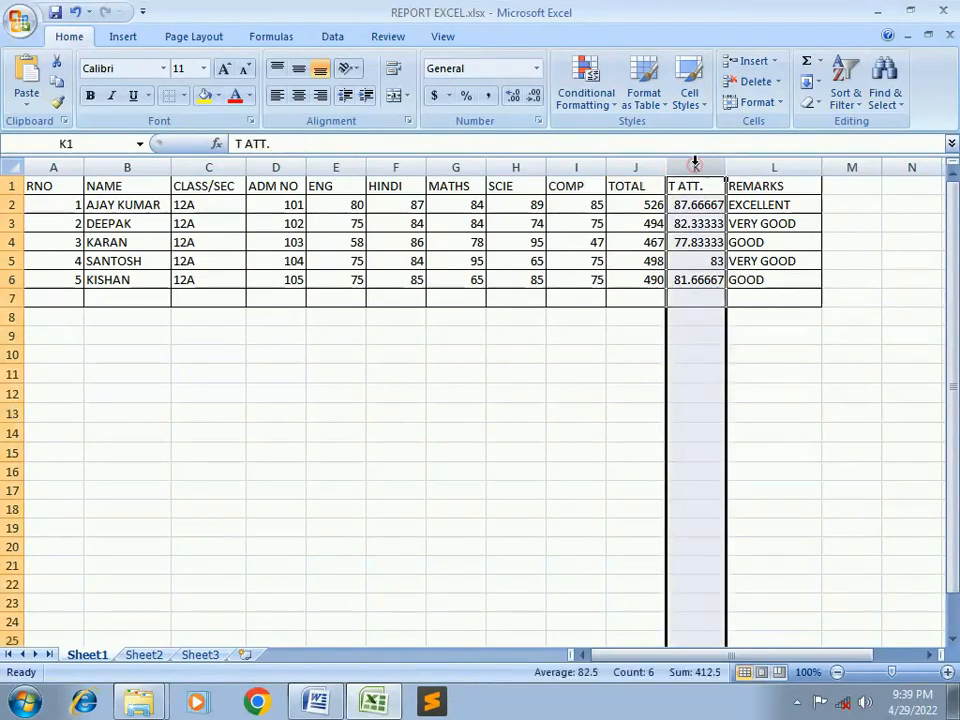
click(695, 295)
click(703, 205)
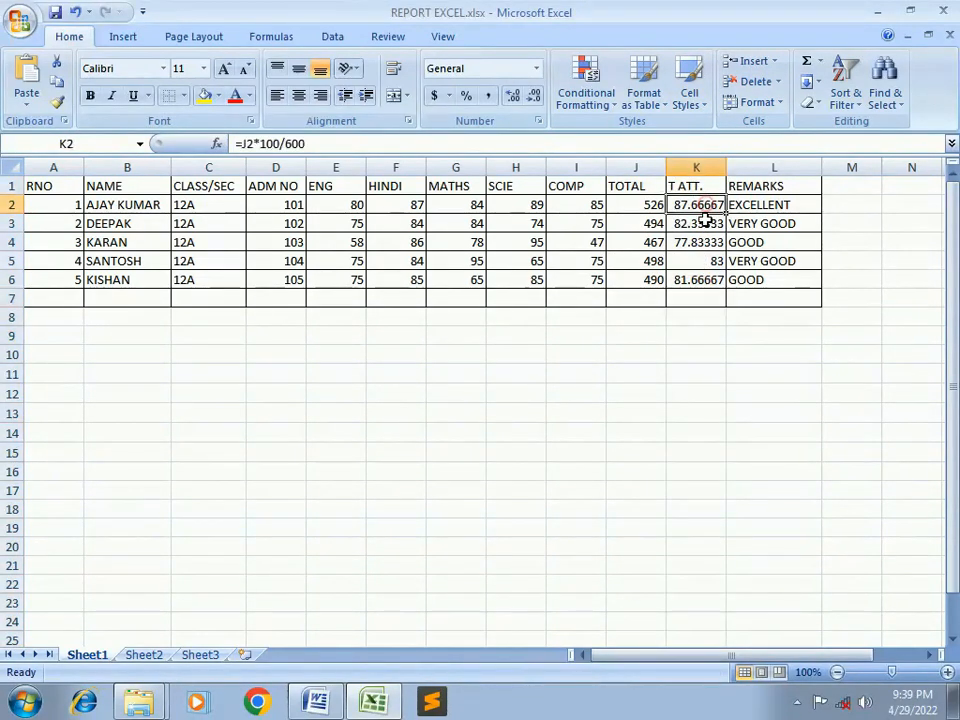
click(704, 273)
click(752, 184)
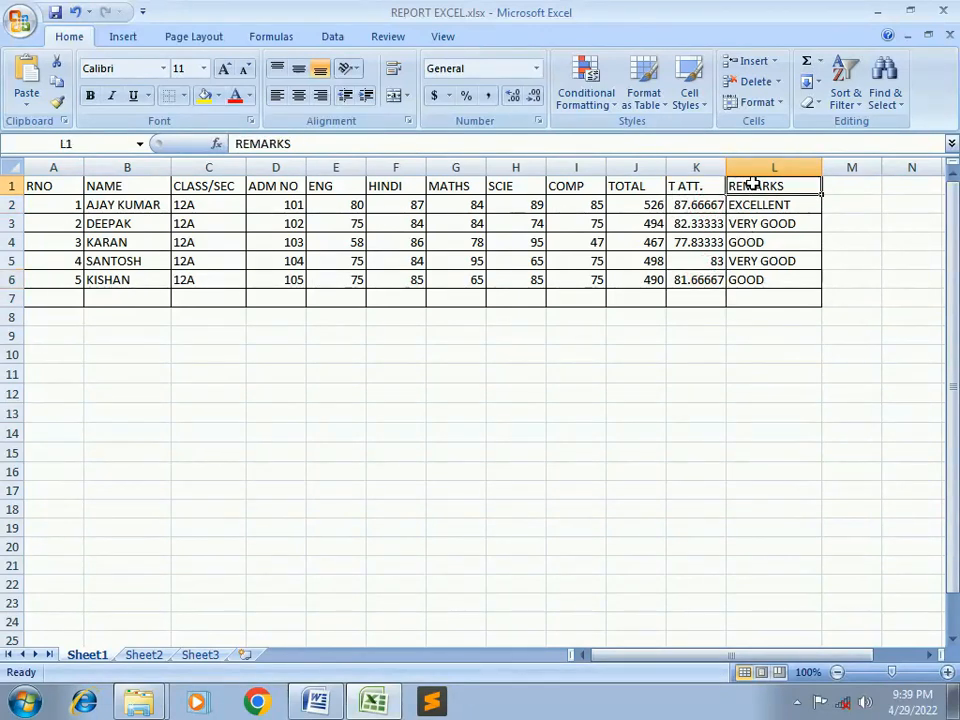
click(754, 205)
click(754, 264)
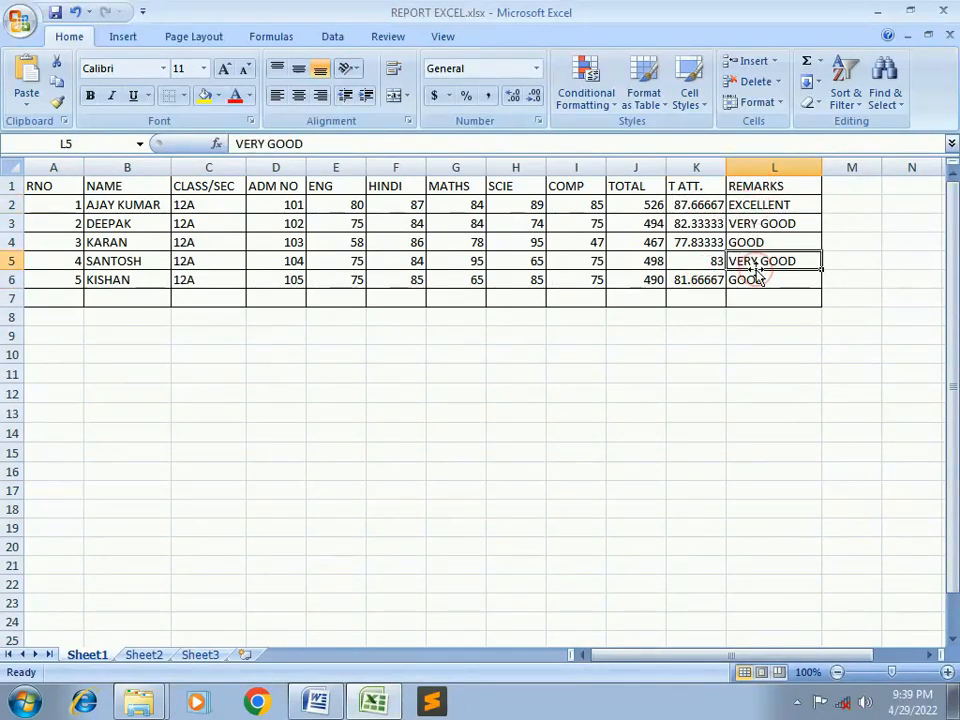
click(843, 186)
click(842, 187)
Enter the heading T NAME in M1 and the class teacher's name, prefixed MR., in M2
text(T NAME)
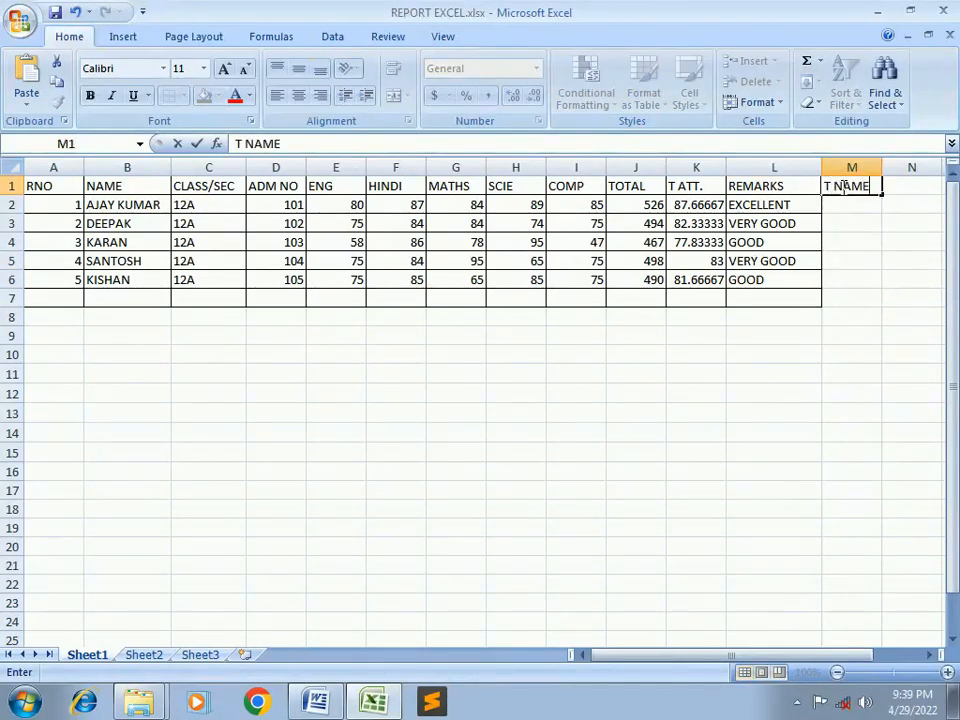
key(Return)
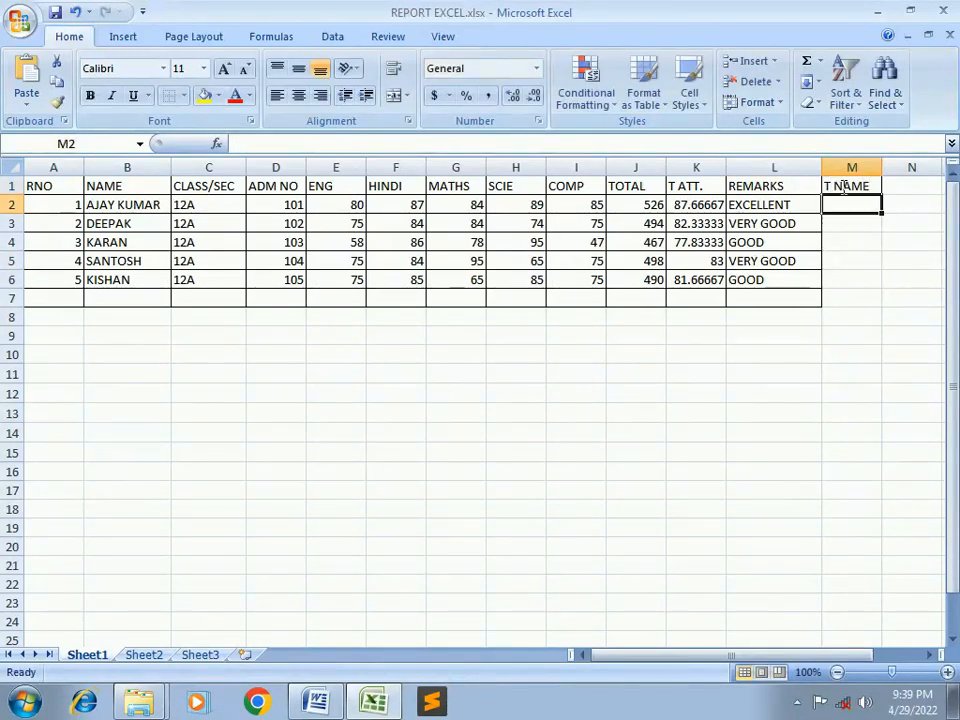
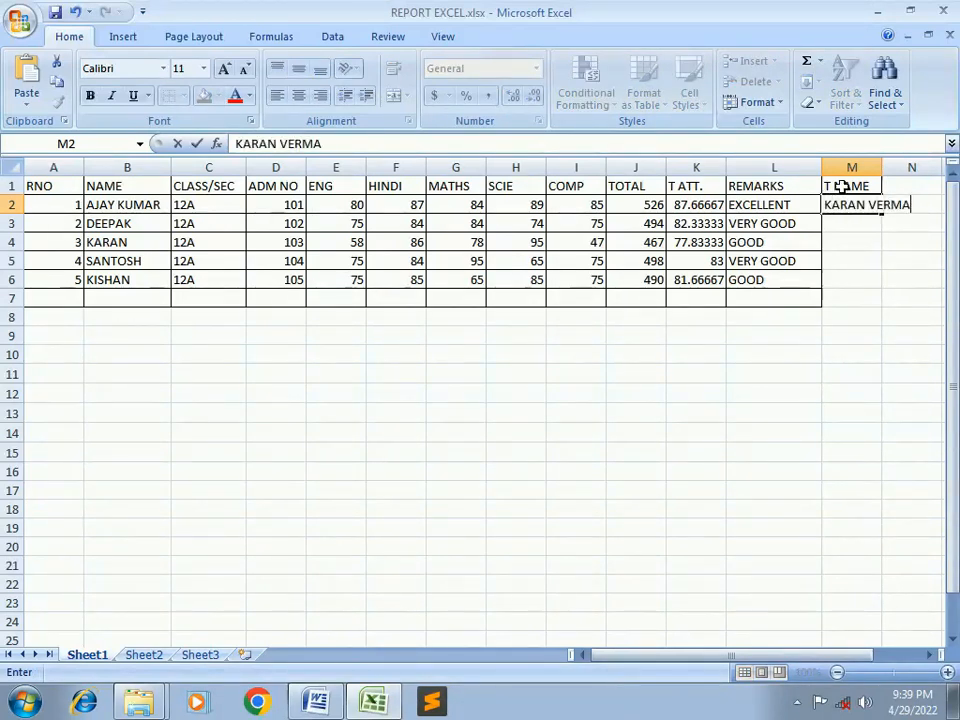
key(Return)
text(DE)
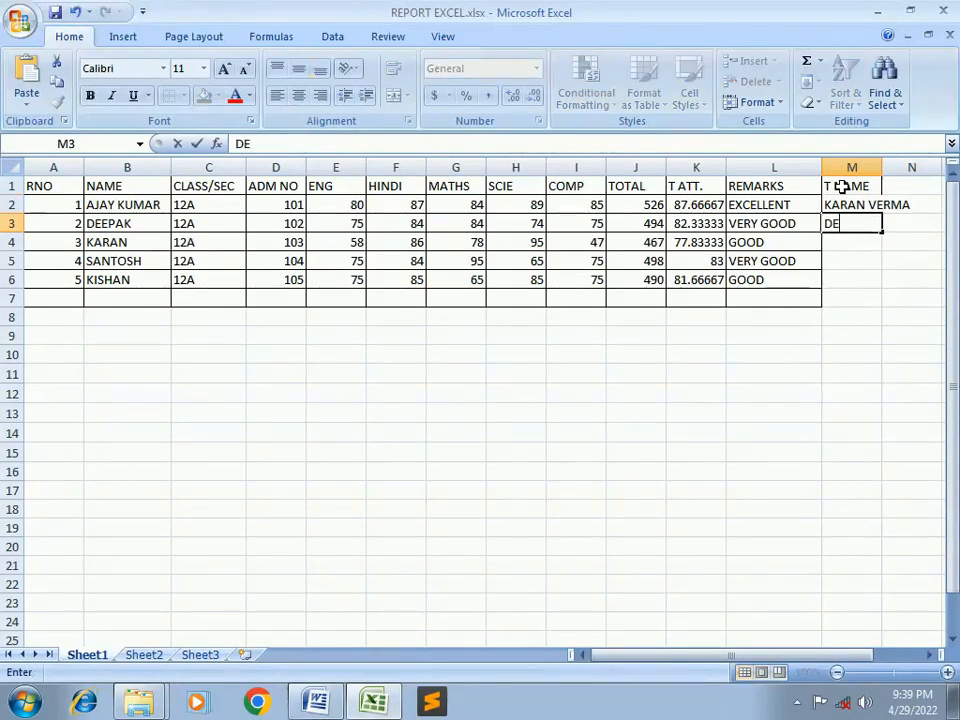
key(BackSpace)
key(BackSpace)
key(BackSpace)
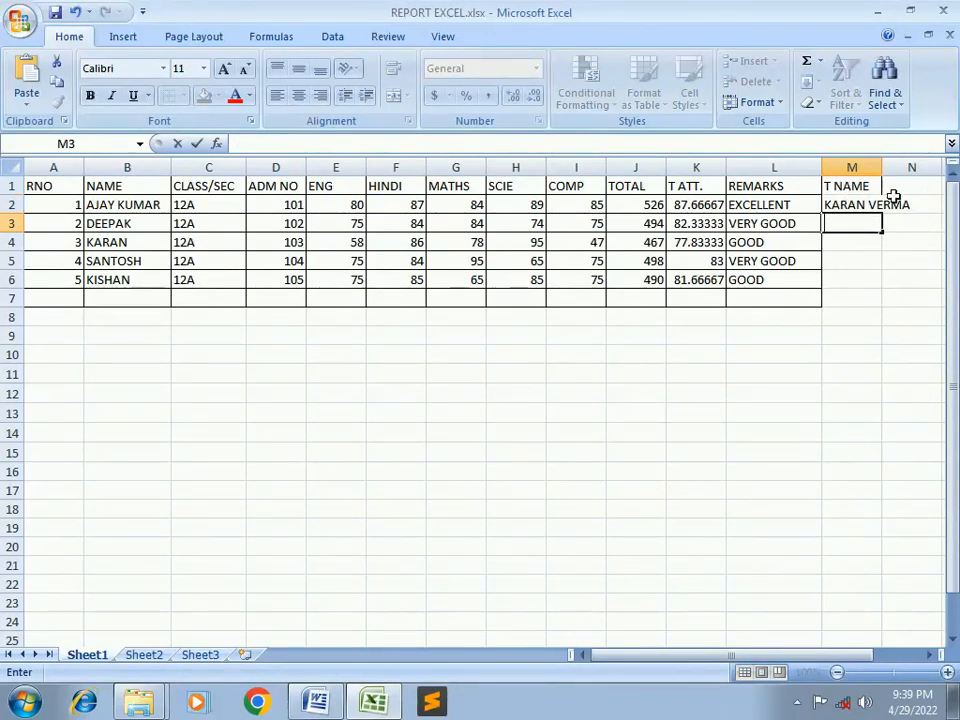
key(Up)
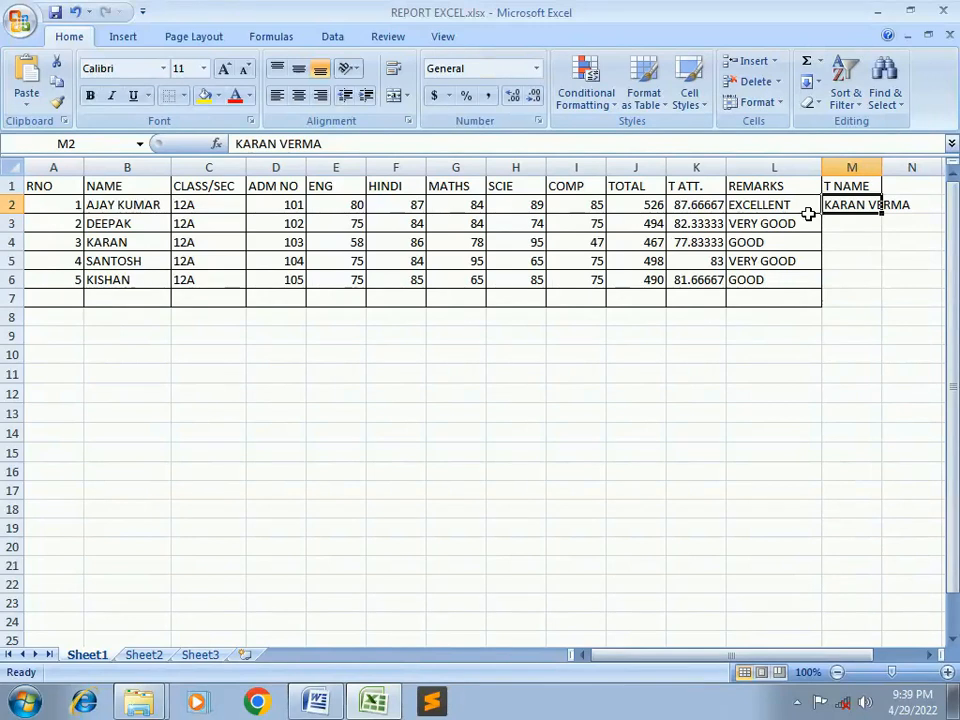
key(F2)
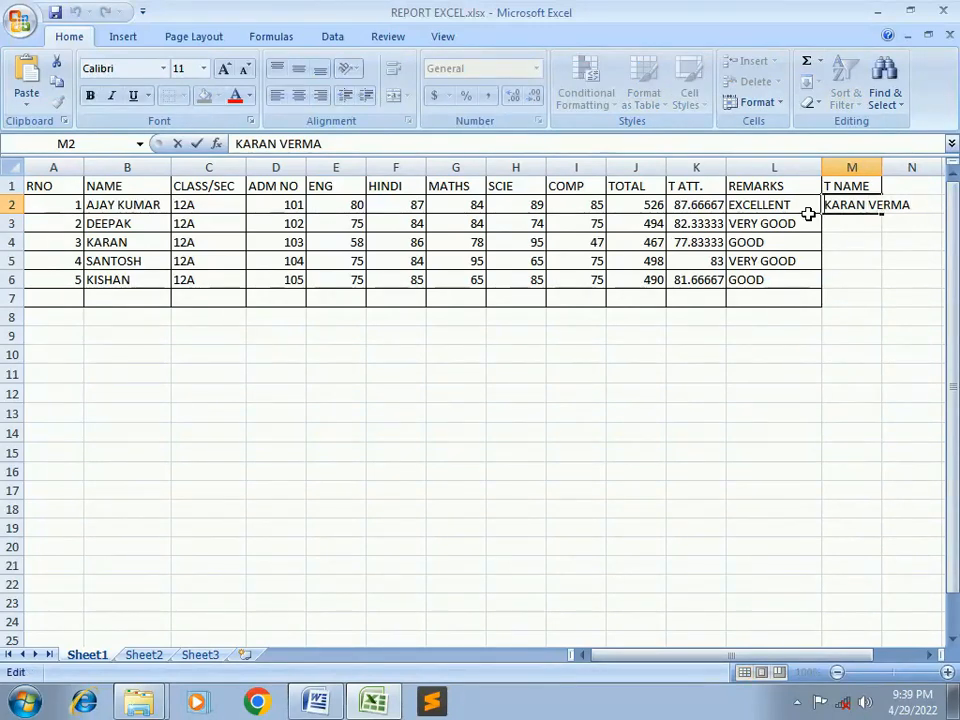
text(MR.)
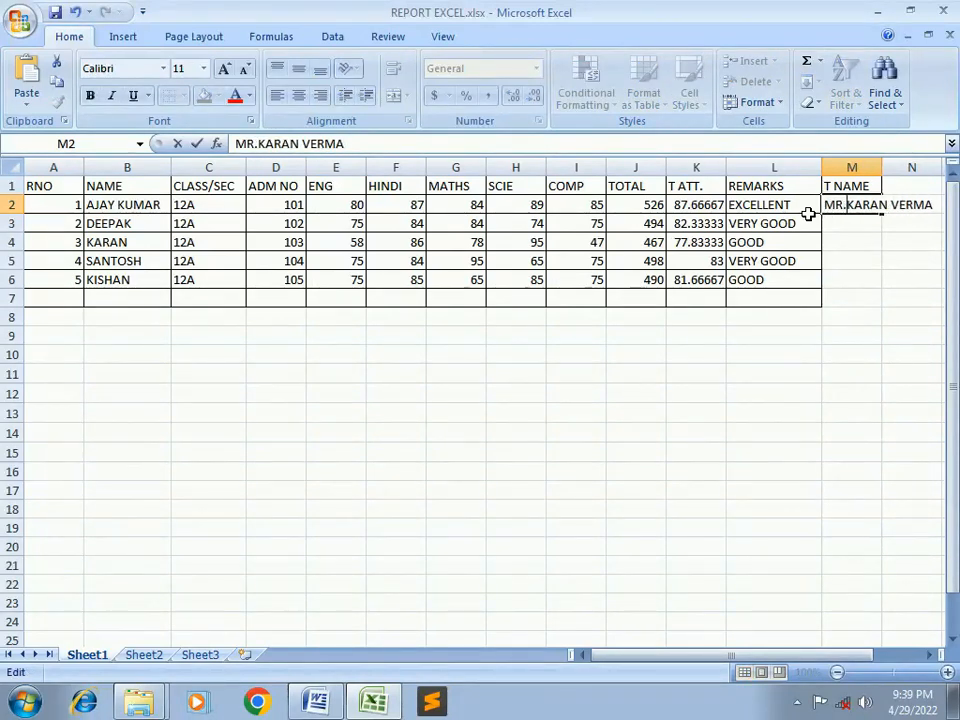
key(Return)
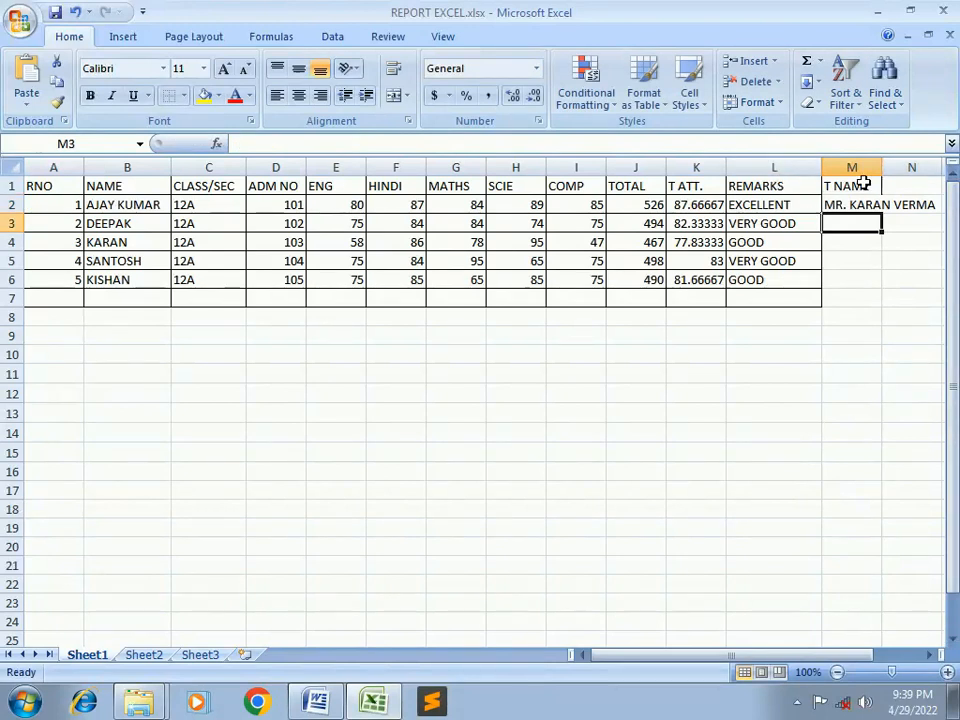
Widen column M and fill the teacher's name down to M6, removing the extra row 7 entry
drag(882, 166, 936, 302)
click(926, 206)
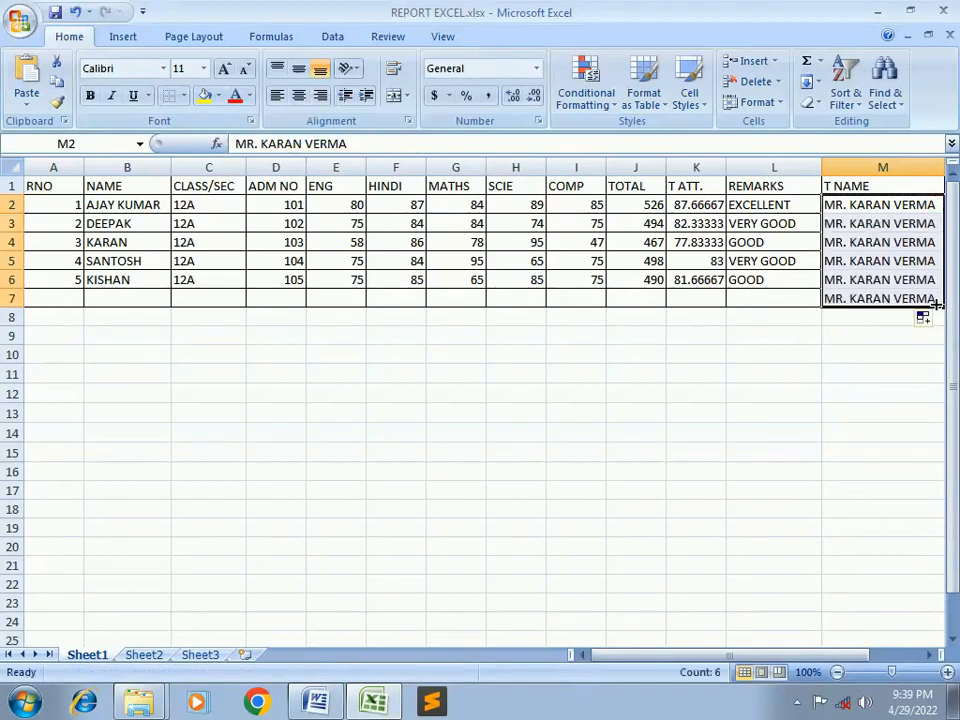
click(776, 312)
click(834, 300)
key(Delete)
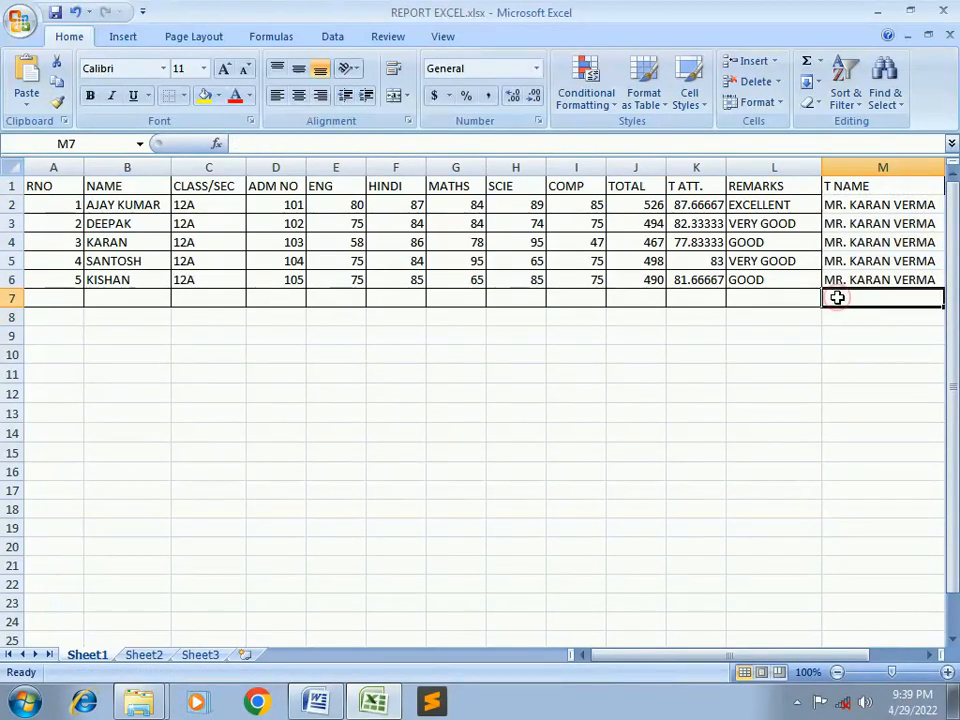
drag(53, 212, 791, 288)
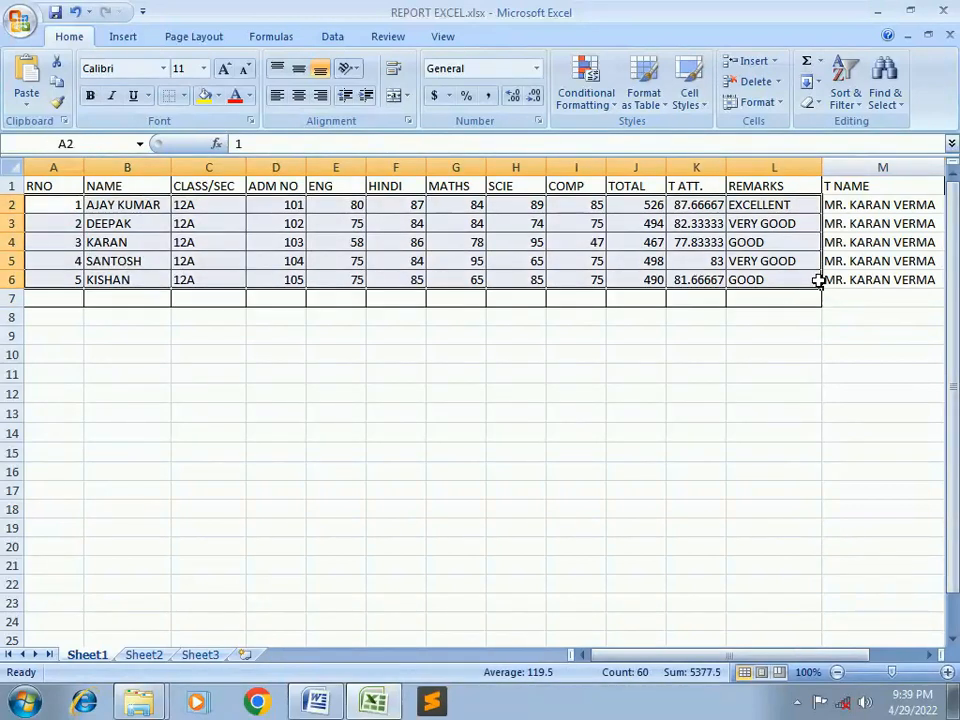
Select the whole student table from RNO to the last column to check its extent
click(658, 338)
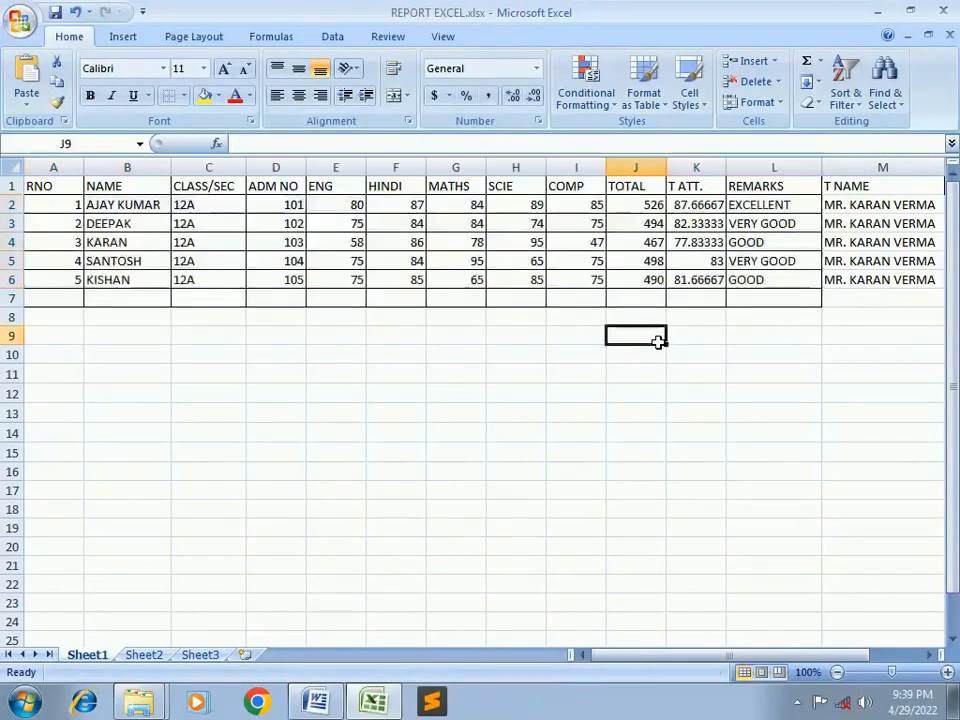
click(51, 186)
click(103, 315)
drag(43, 189, 862, 293)
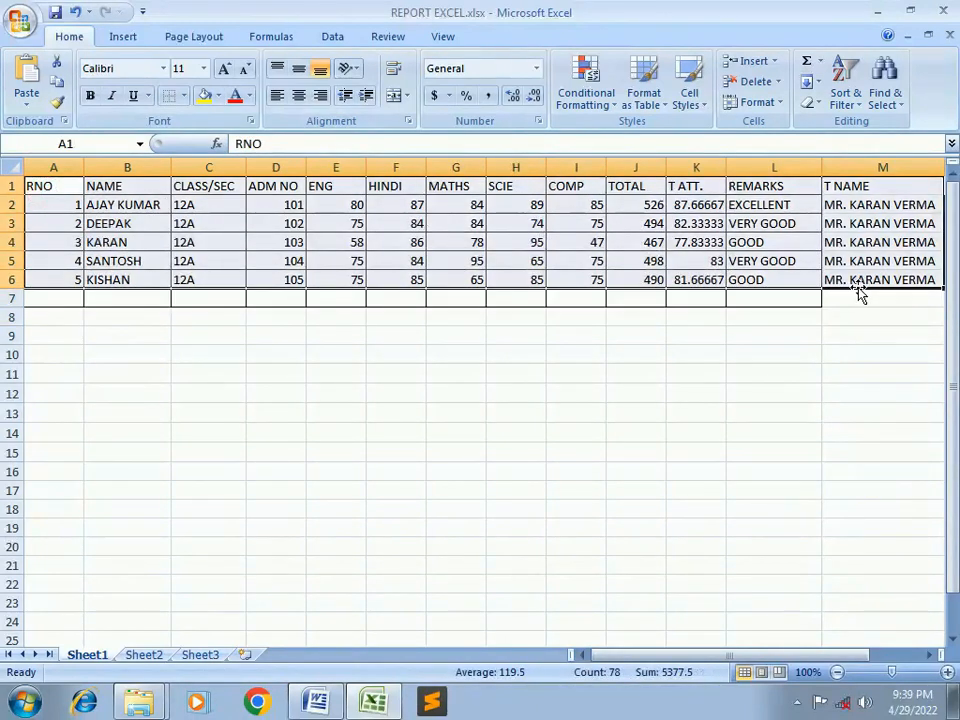
click(330, 452)
Start overwriting the HINDI heading in F1 with 'S', then return to the Word report
click(55, 182)
click(145, 188)
click(266, 188)
click(350, 188)
click(379, 187)
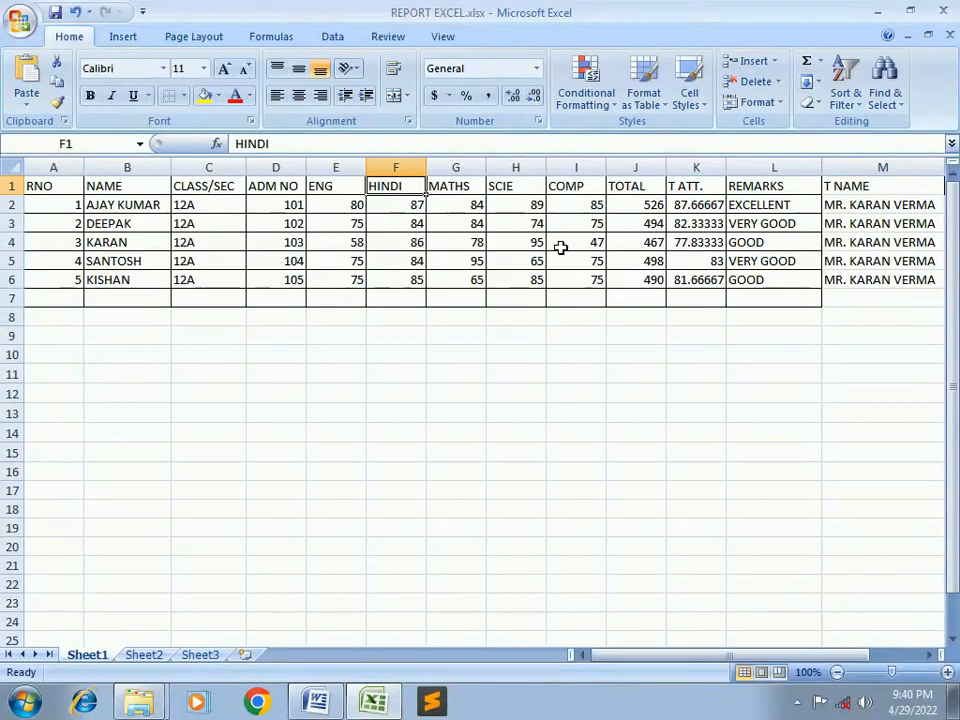
text(S)
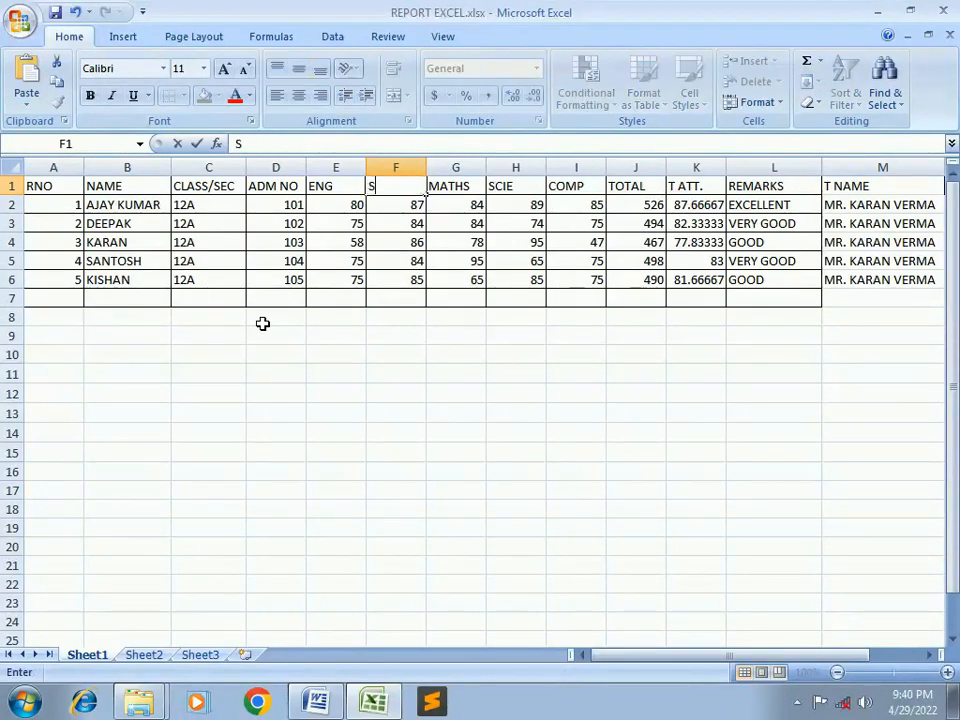
click(315, 704)
Under Mailings, start a mail merge and choose Use Existing List for recipients
scroll(489, 345, up, 2)
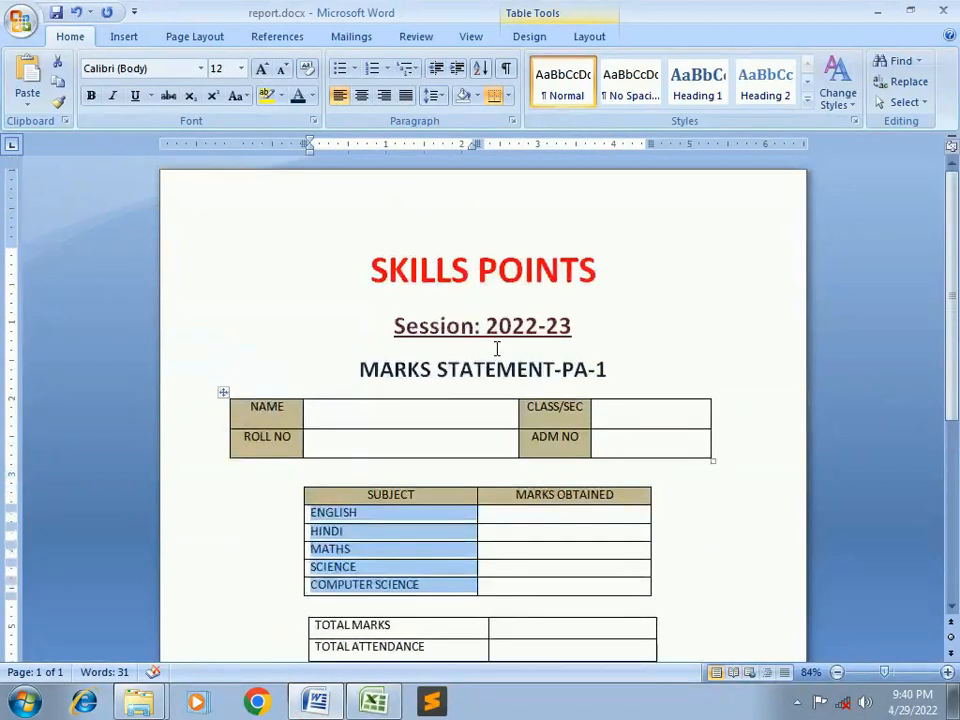
scroll(497, 348, down, 1)
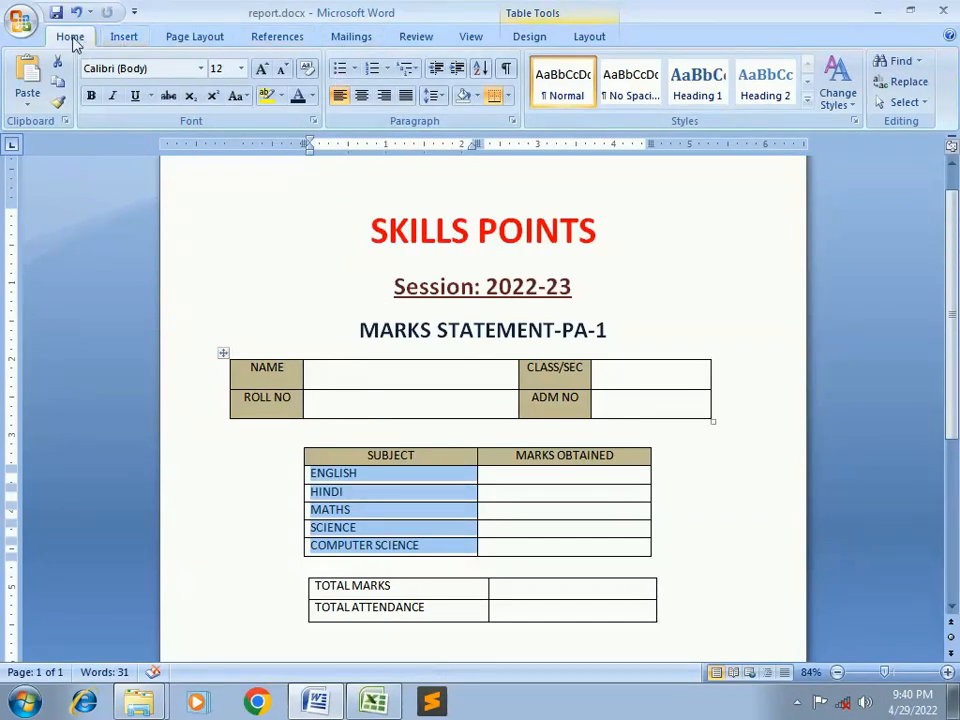
click(350, 37)
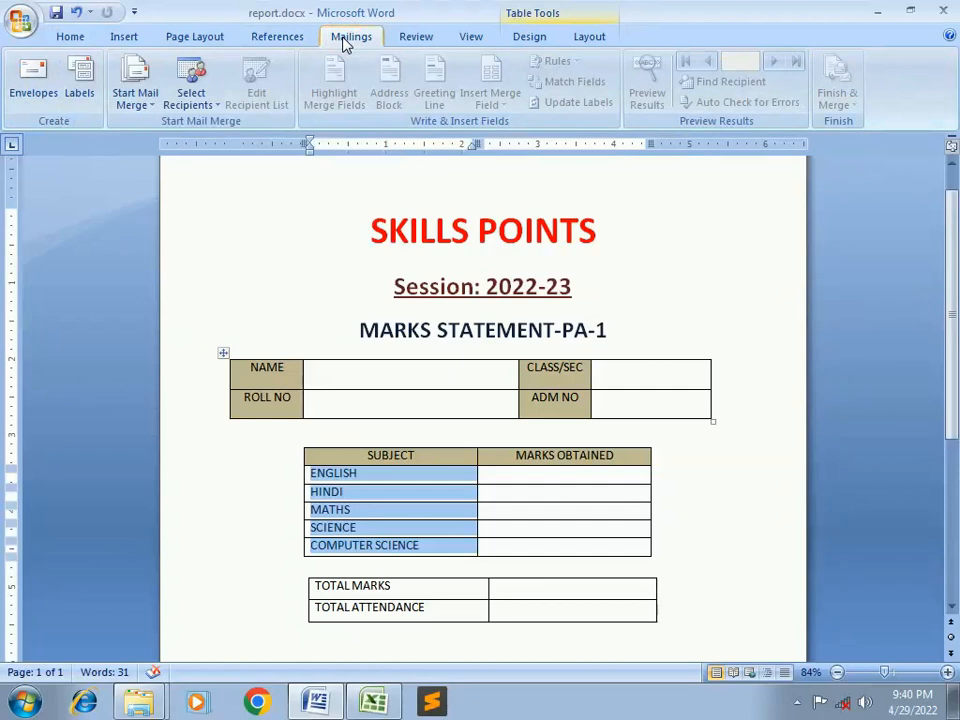
click(144, 103)
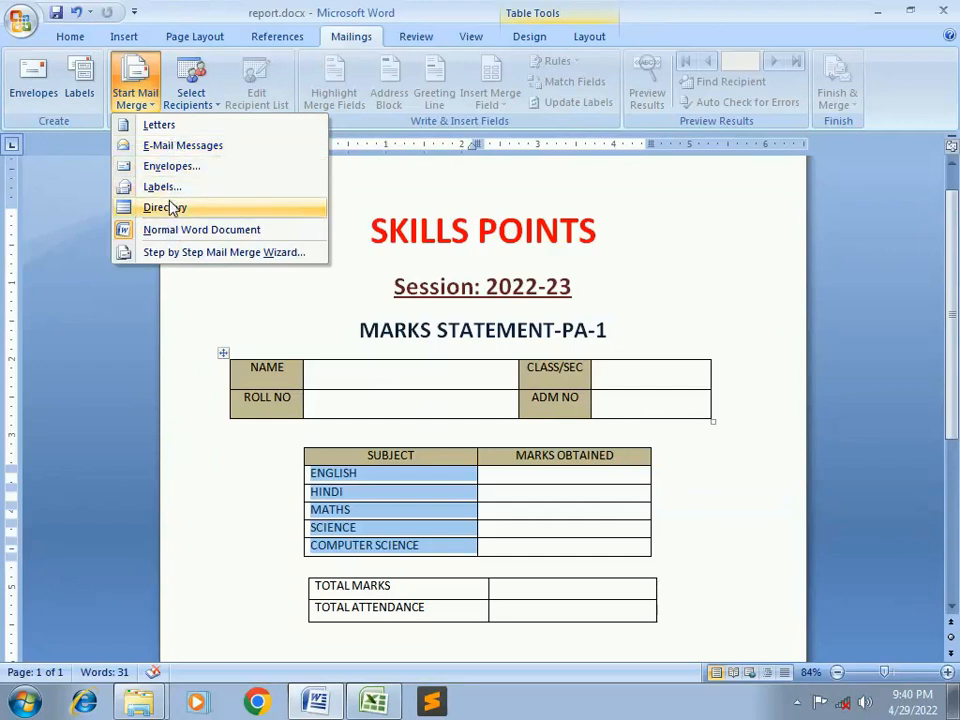
click(193, 105)
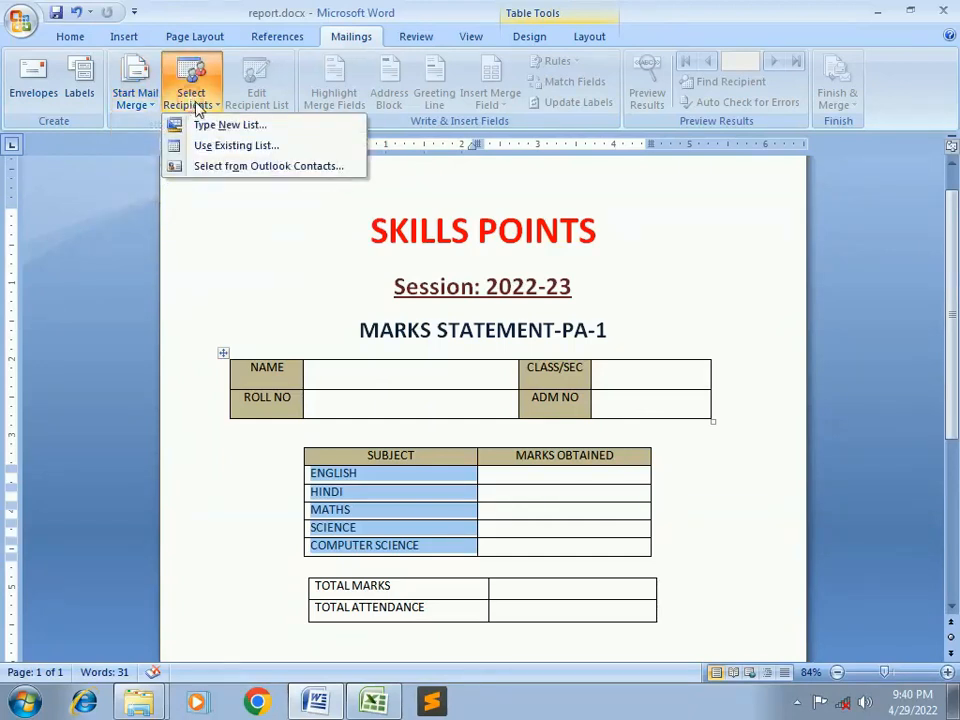
click(224, 152)
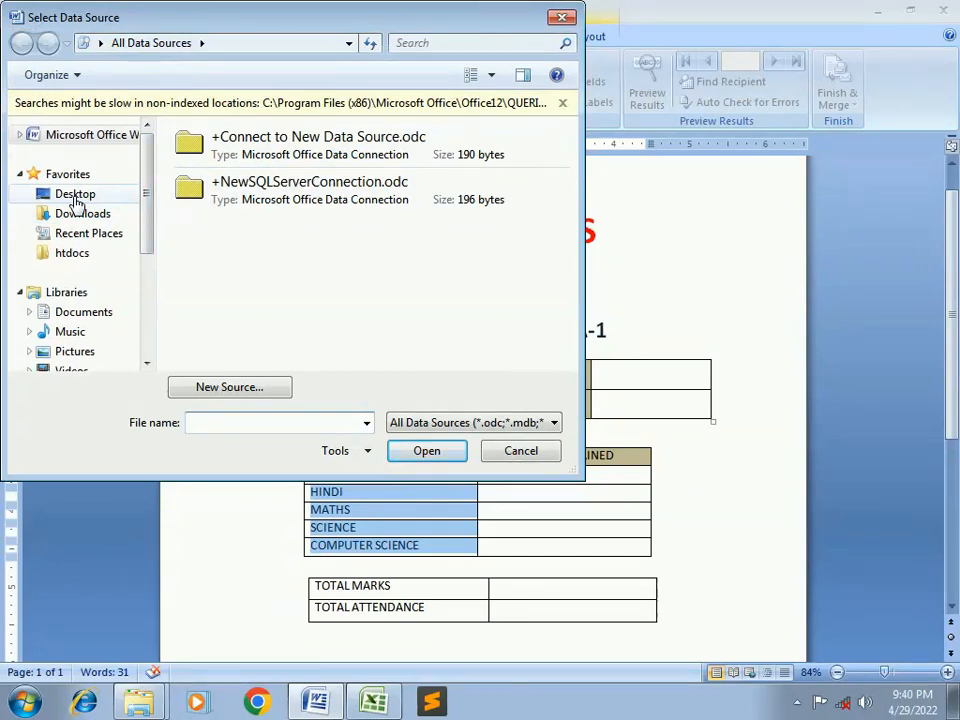
Pick REPORT EXCEL.xlsx from the Desktop's MM folder as the mail merge data source
click(75, 196)
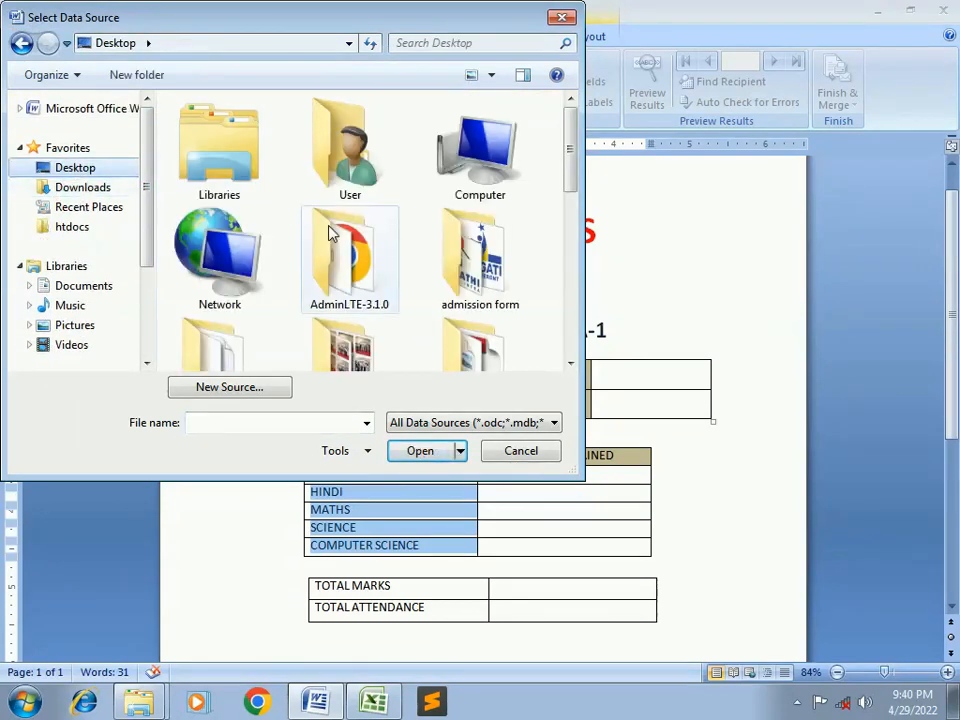
scroll(320, 240, down, 3)
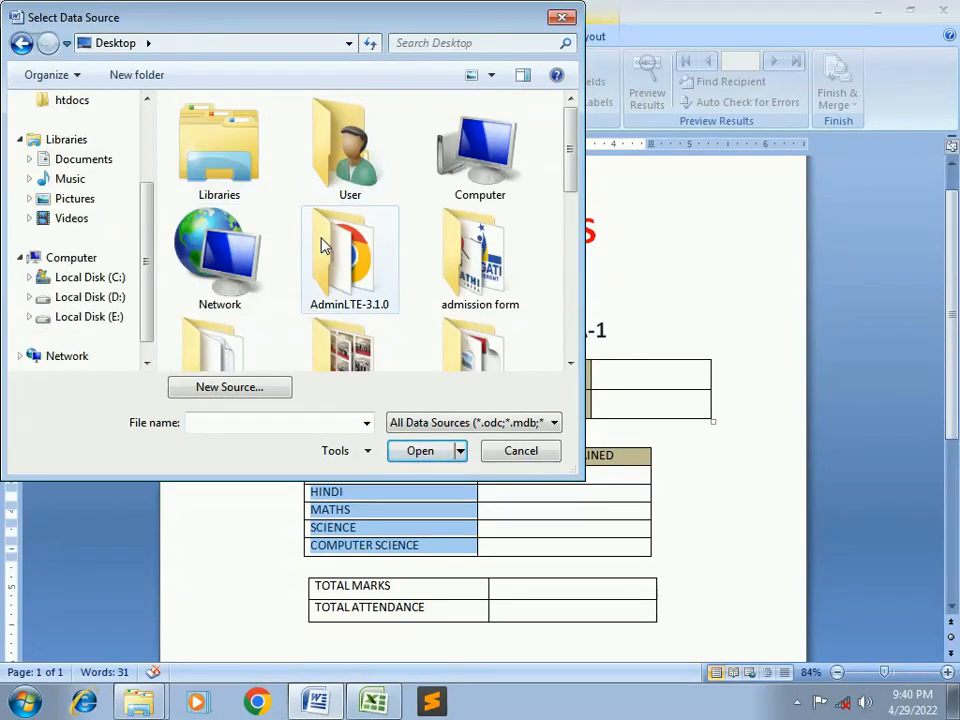
click(331, 259)
scroll(333, 262, down, 3)
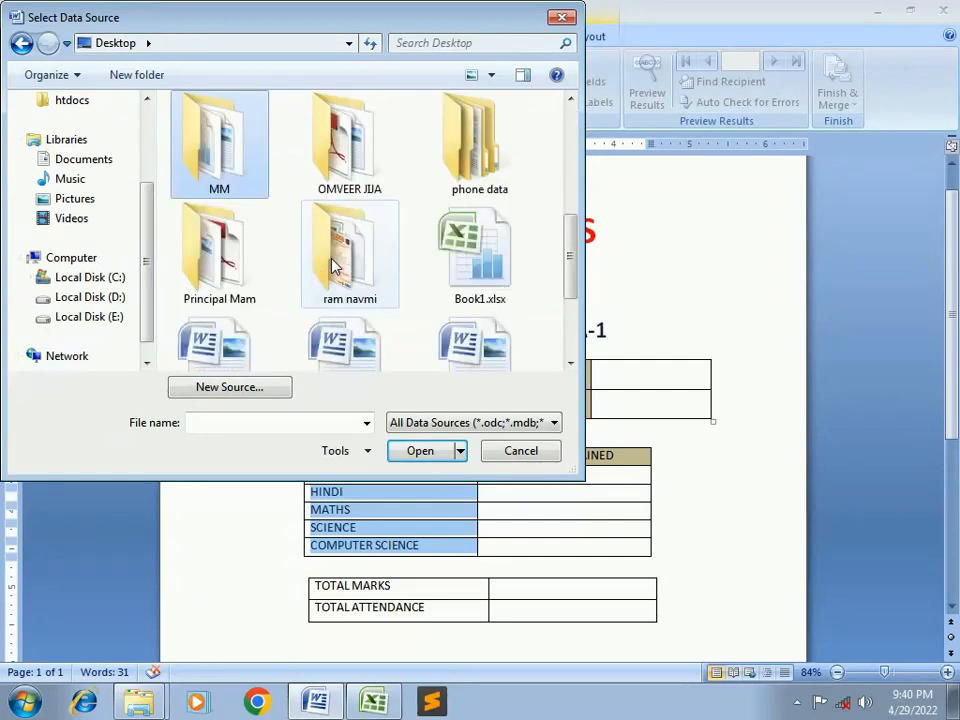
double_click(212, 163)
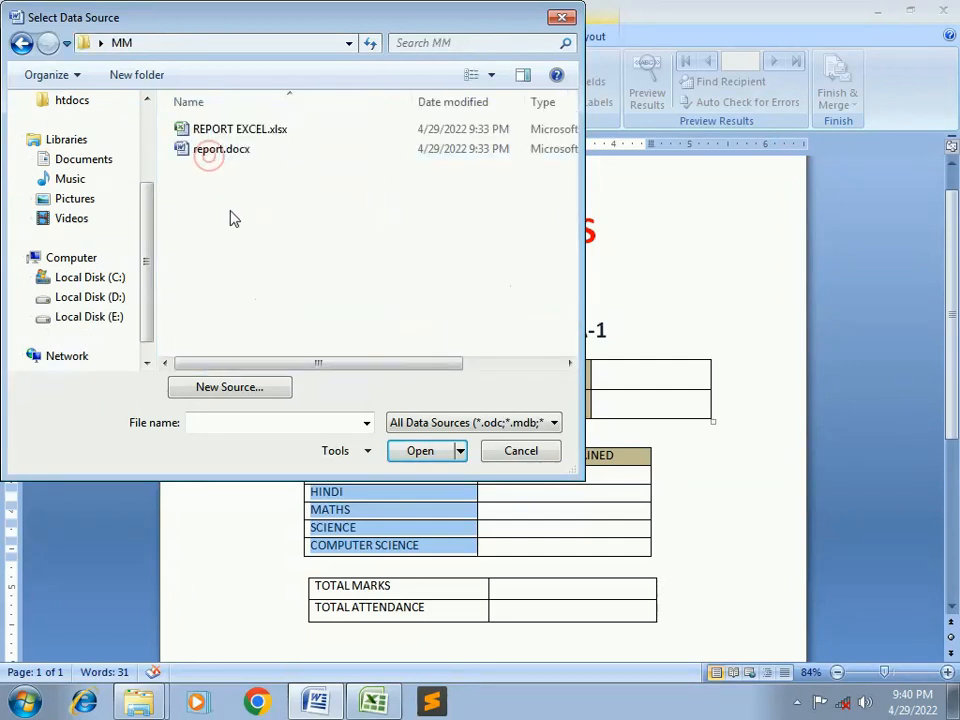
click(216, 135)
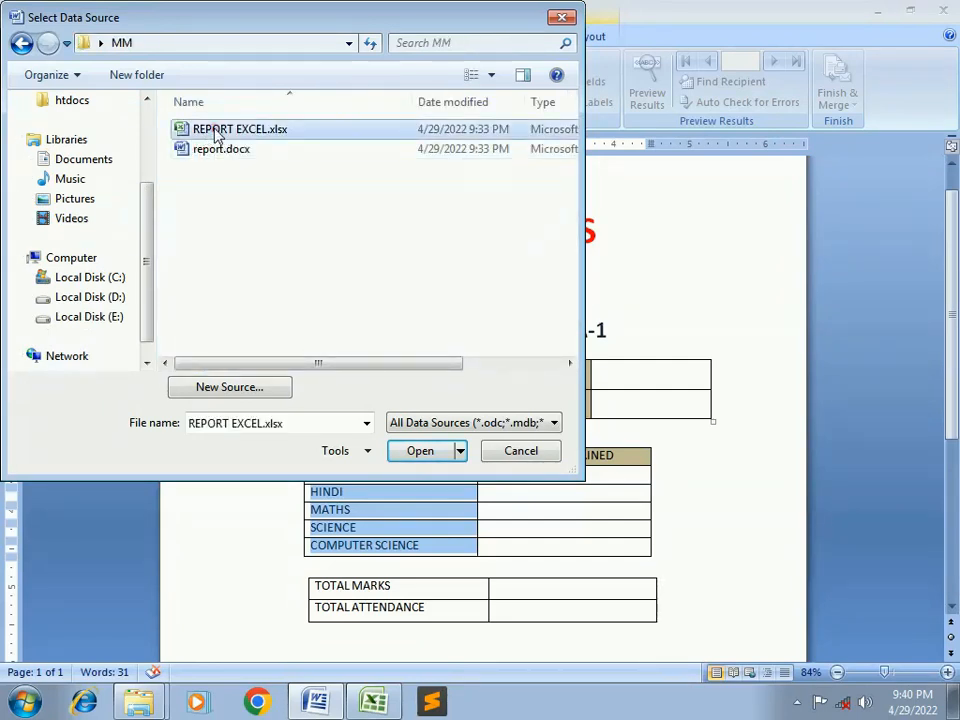
click(403, 451)
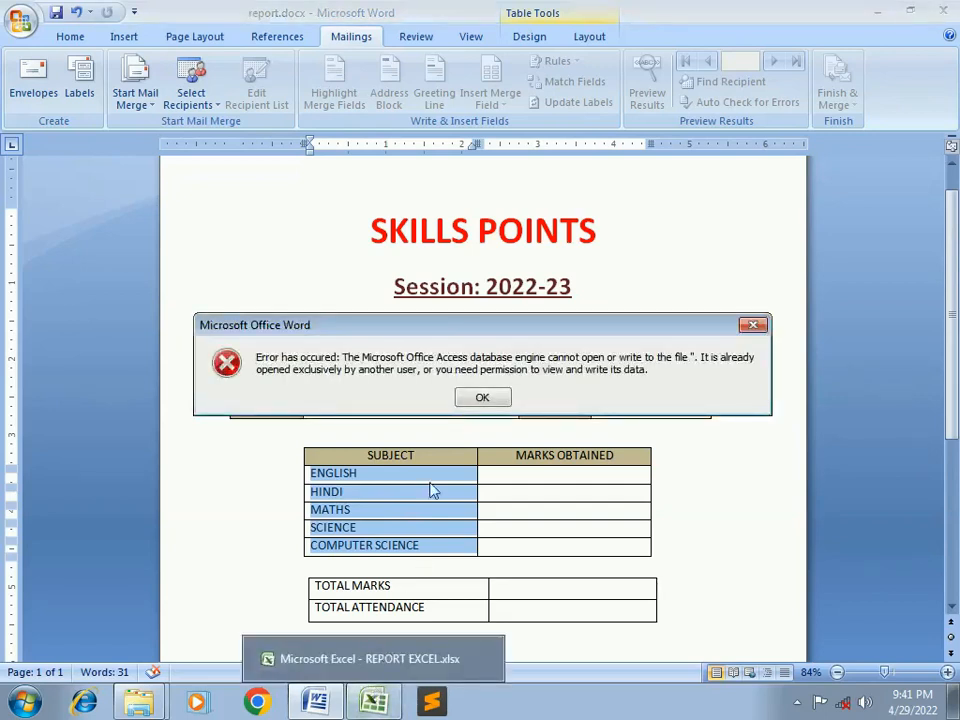
Dismiss the database error, then cancel Data Link Properties and the Select Table dialog
click(485, 396)
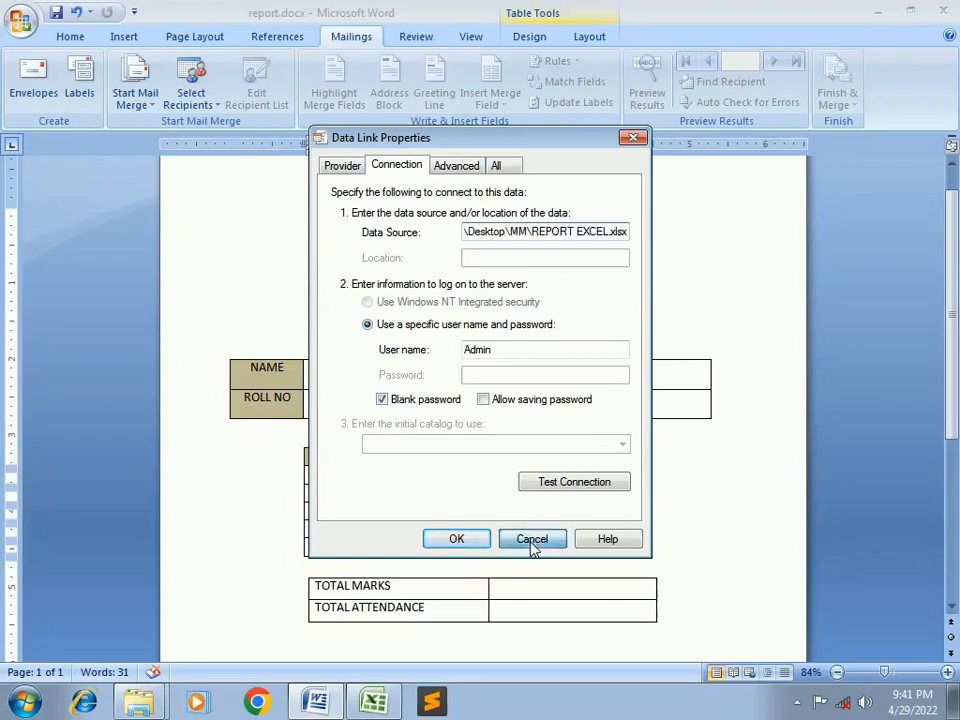
click(531, 541)
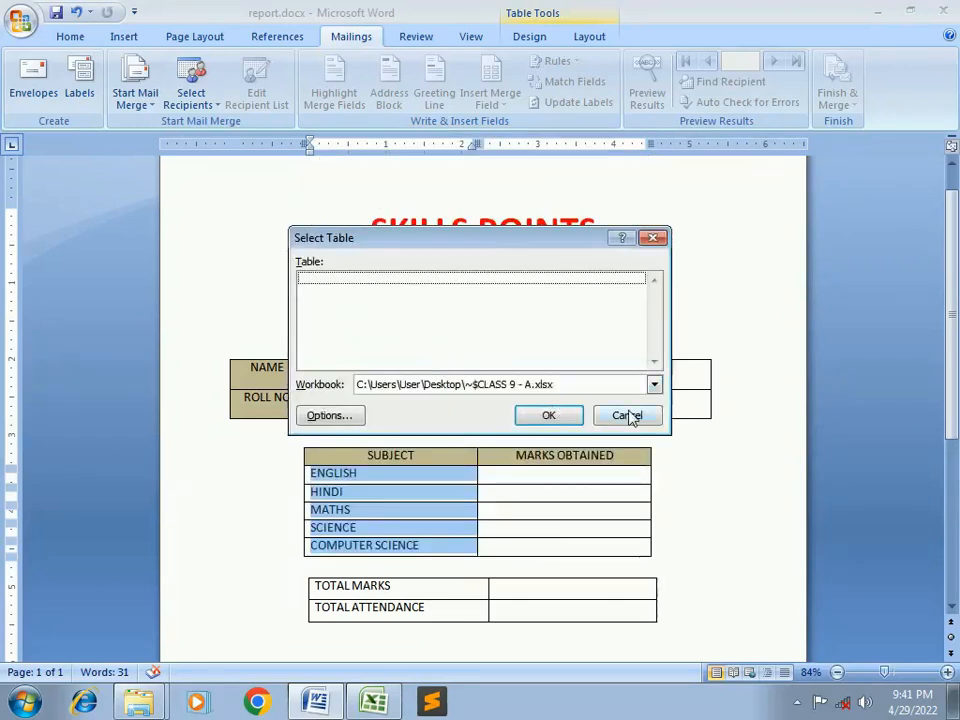
click(628, 416)
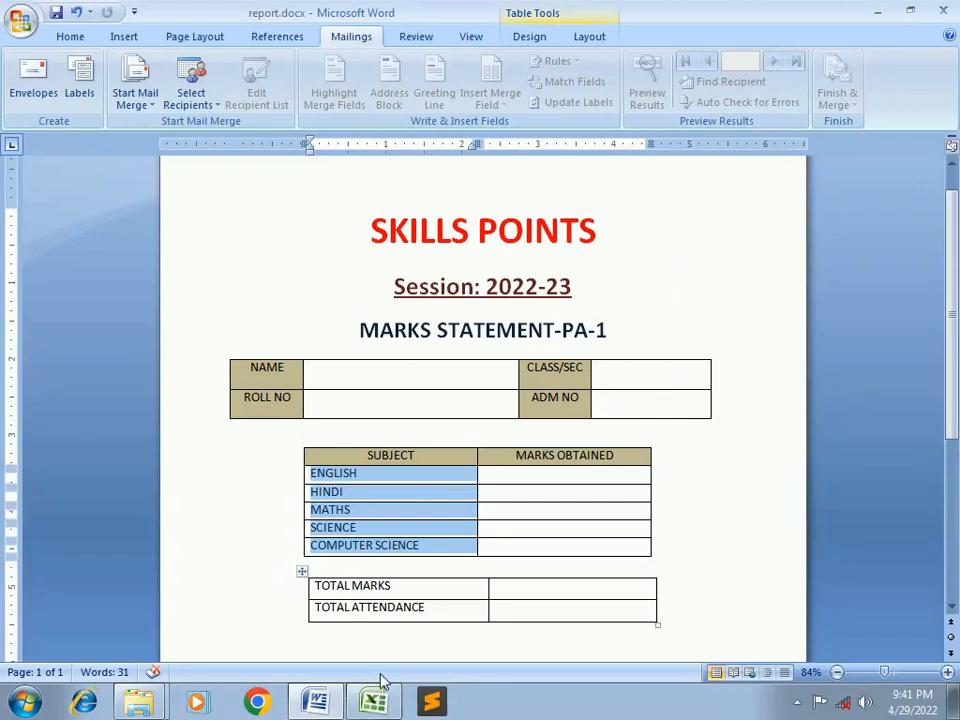
Choose Use Existing List again and browse to the MM folder on the Desktop
click(208, 102)
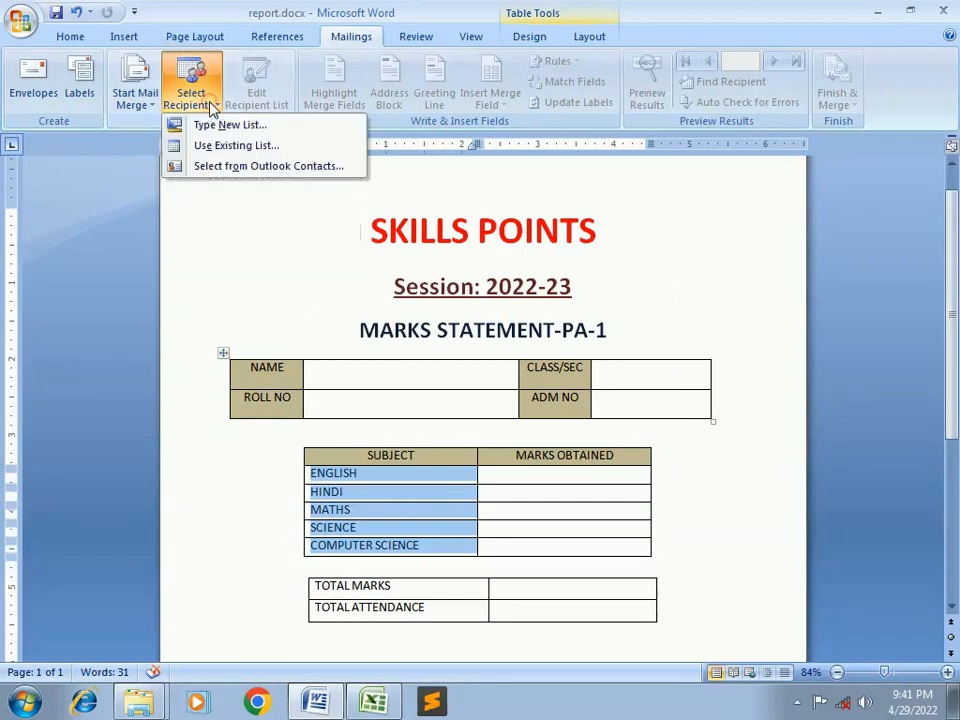
click(211, 147)
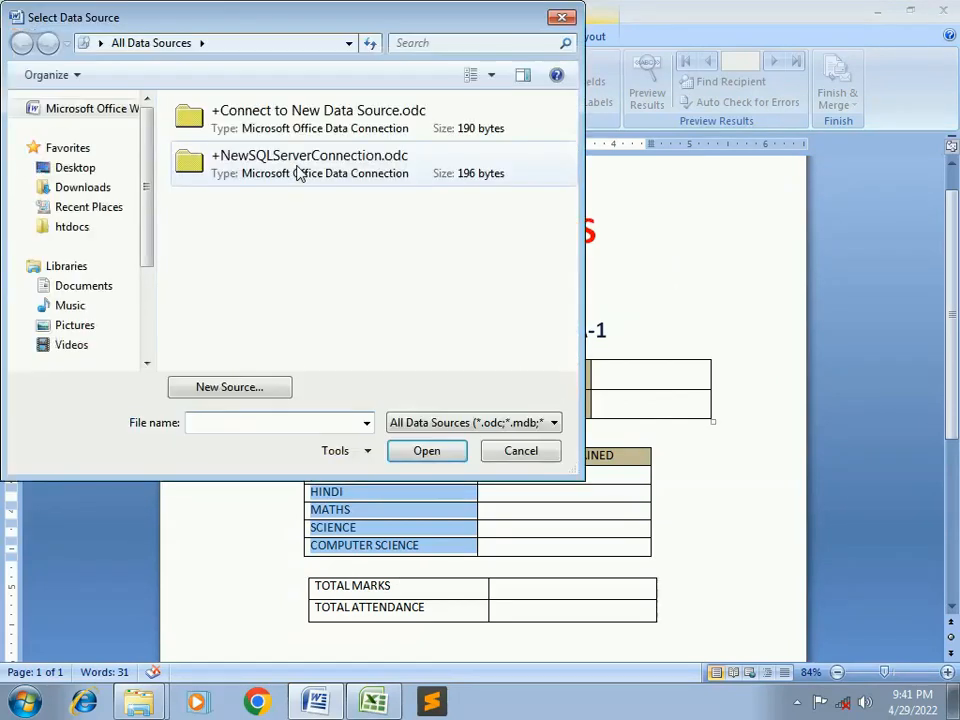
click(77, 192)
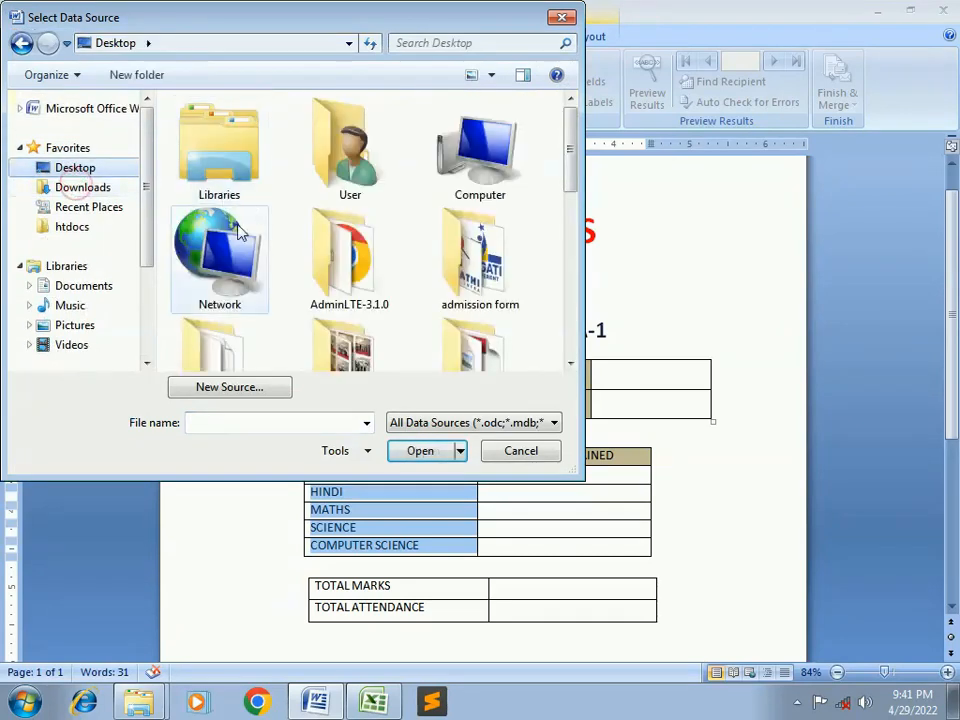
scroll(238, 168, down, 3)
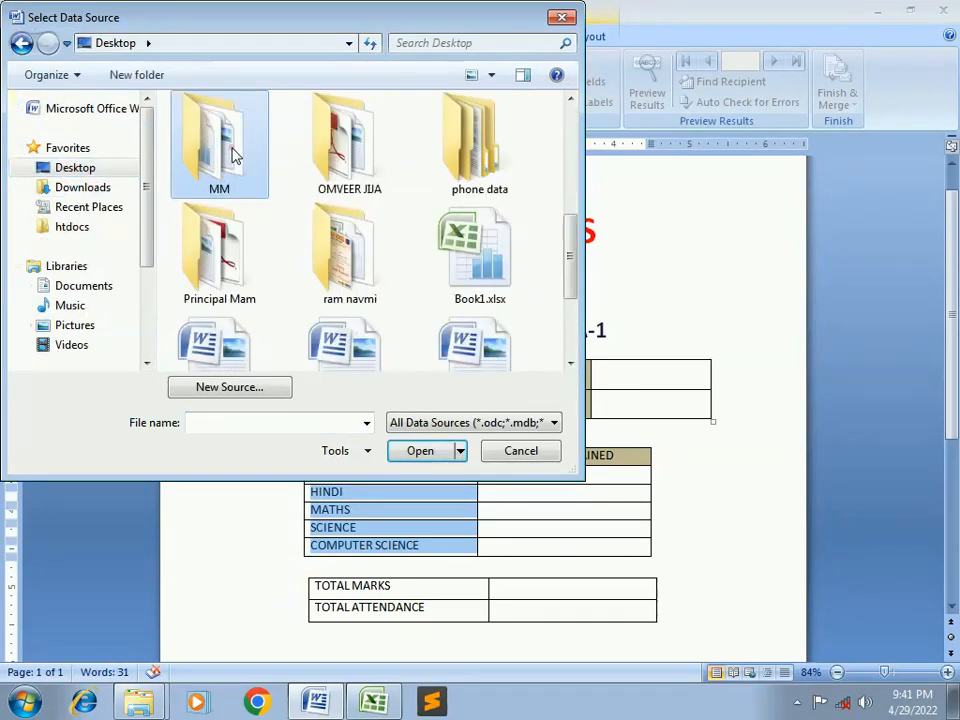
double_click(233, 155)
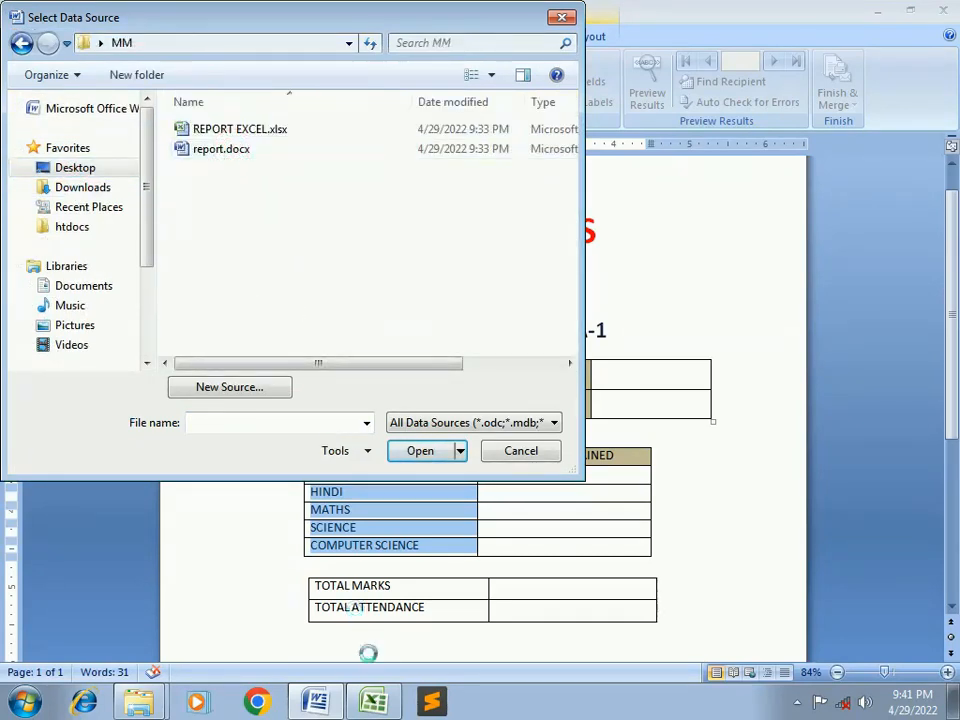
Save and close the Excel workbook, then open REPORT EXCEL.xlsx as the data source
click(370, 702)
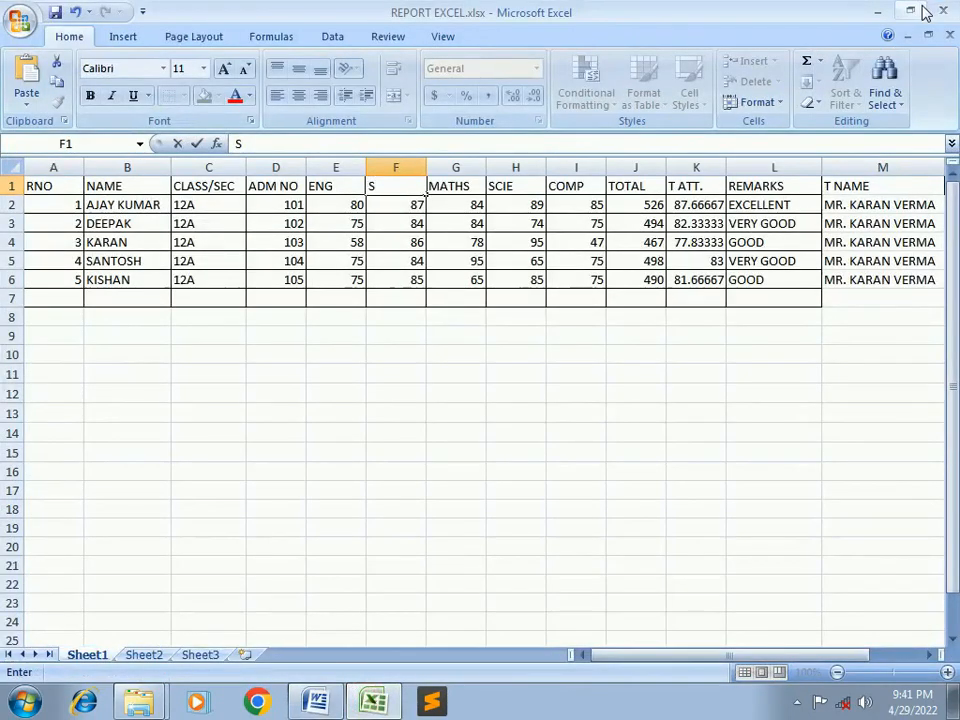
click(941, 10)
click(407, 397)
click(224, 131)
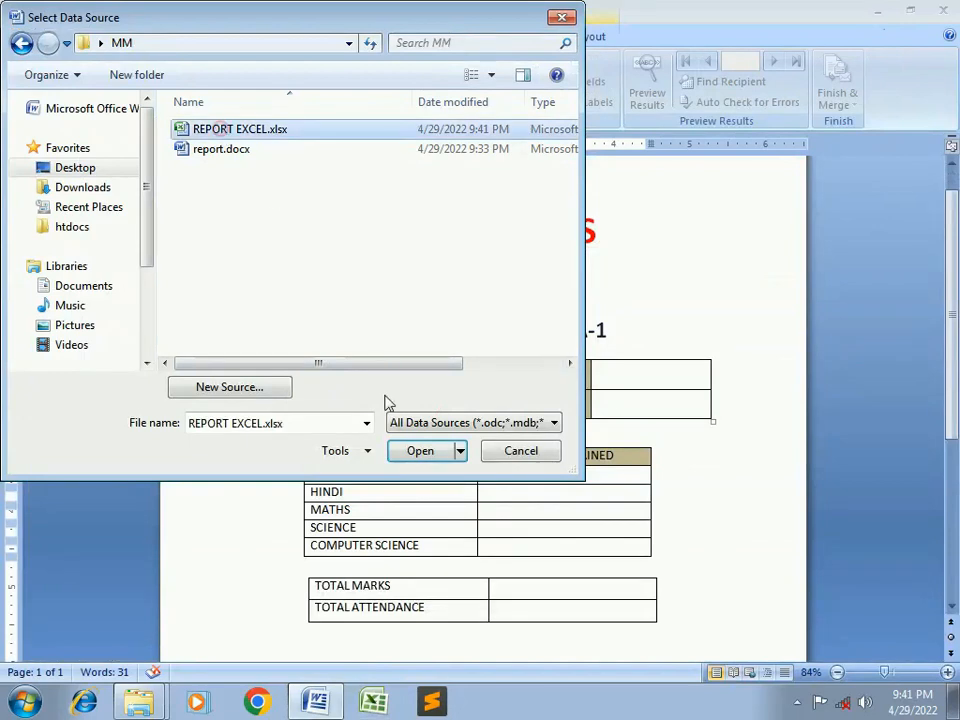
click(420, 452)
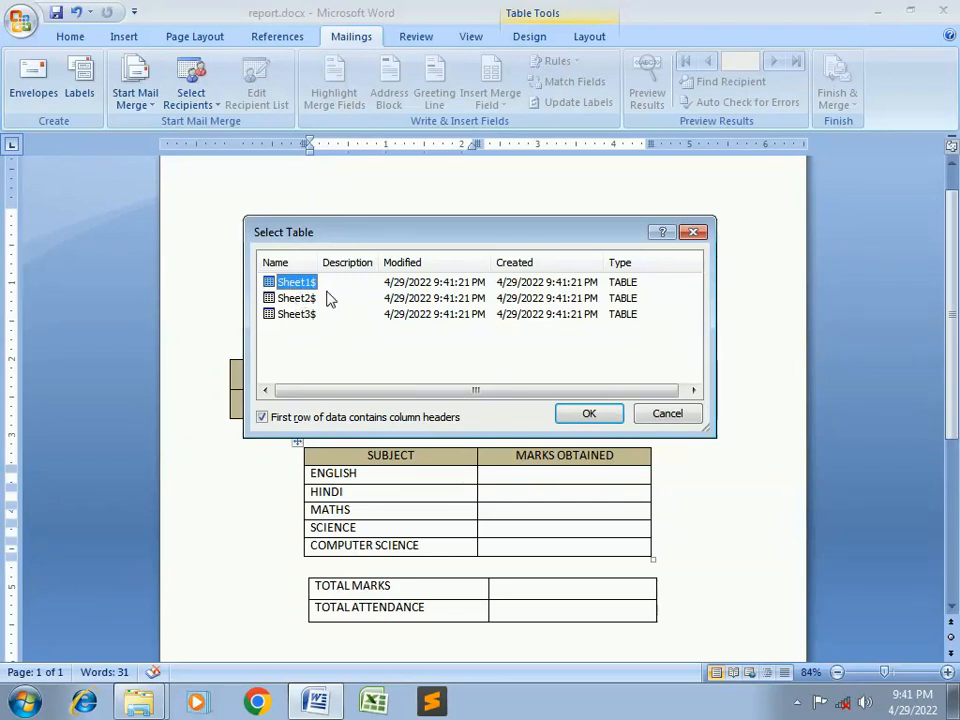
Confirm Sheet1$, with its header row, as the recipient table
click(586, 415)
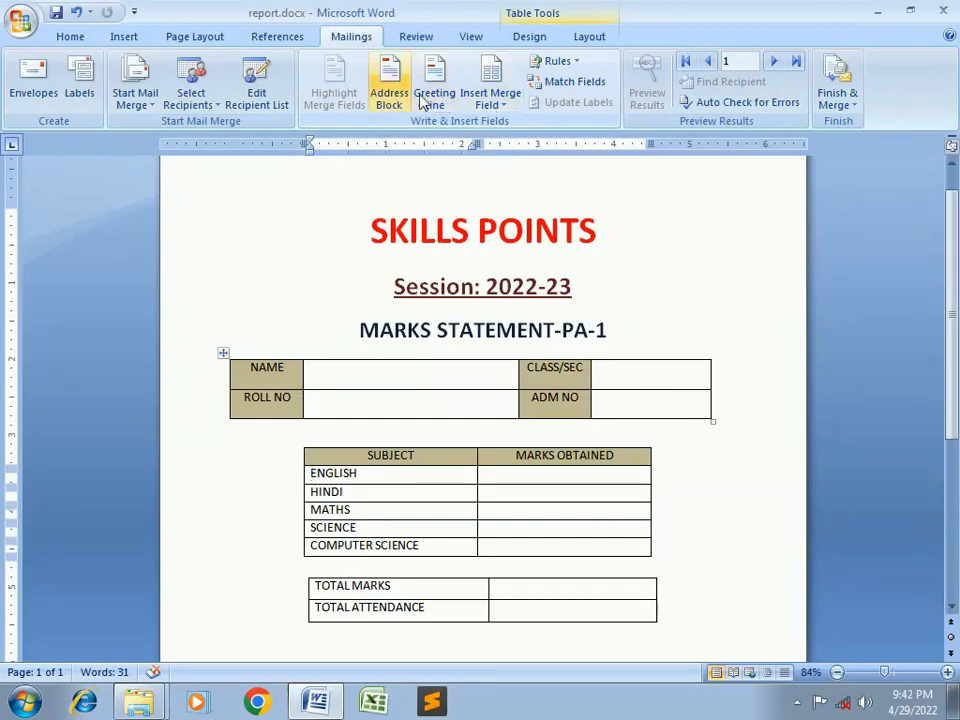
Insert the «NAME» and «RNO» merge fields into the name and roll number value cells
click(507, 108)
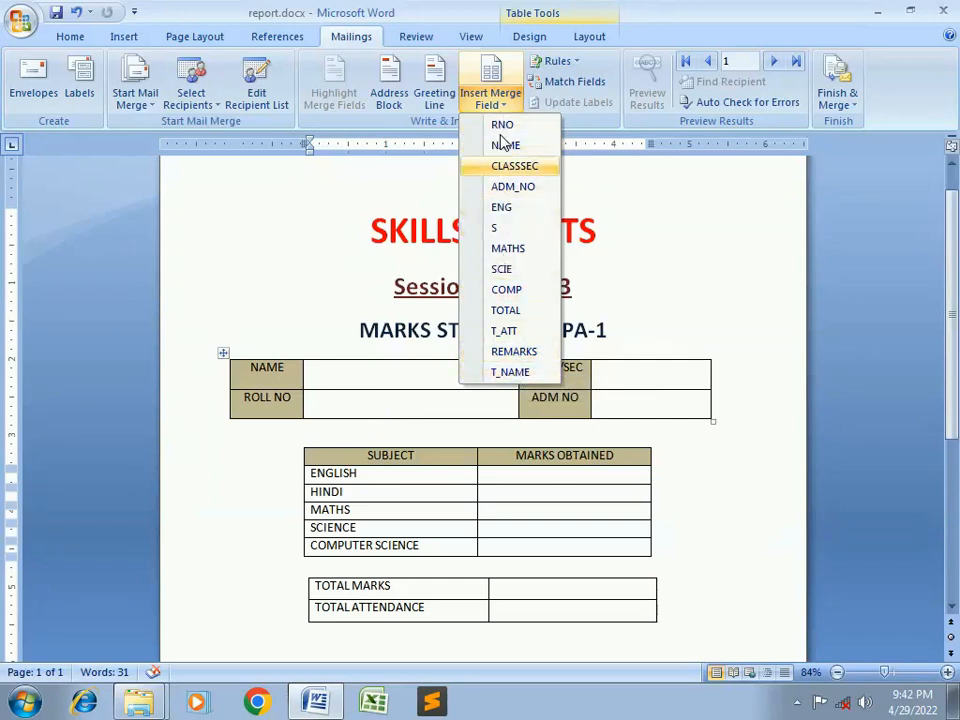
click(364, 380)
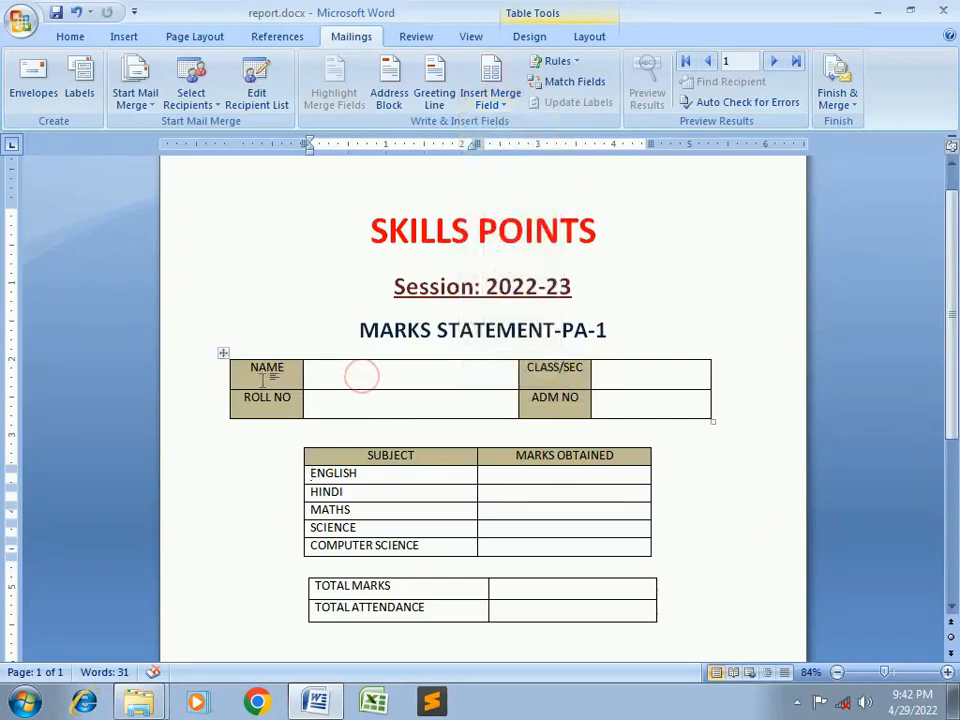
click(381, 378)
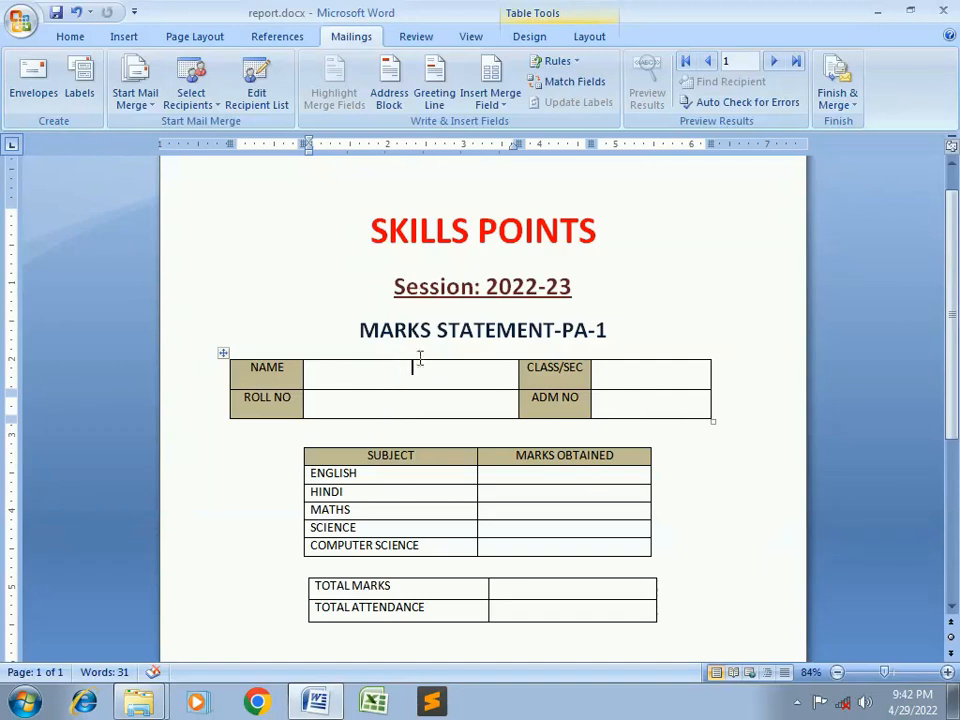
click(510, 105)
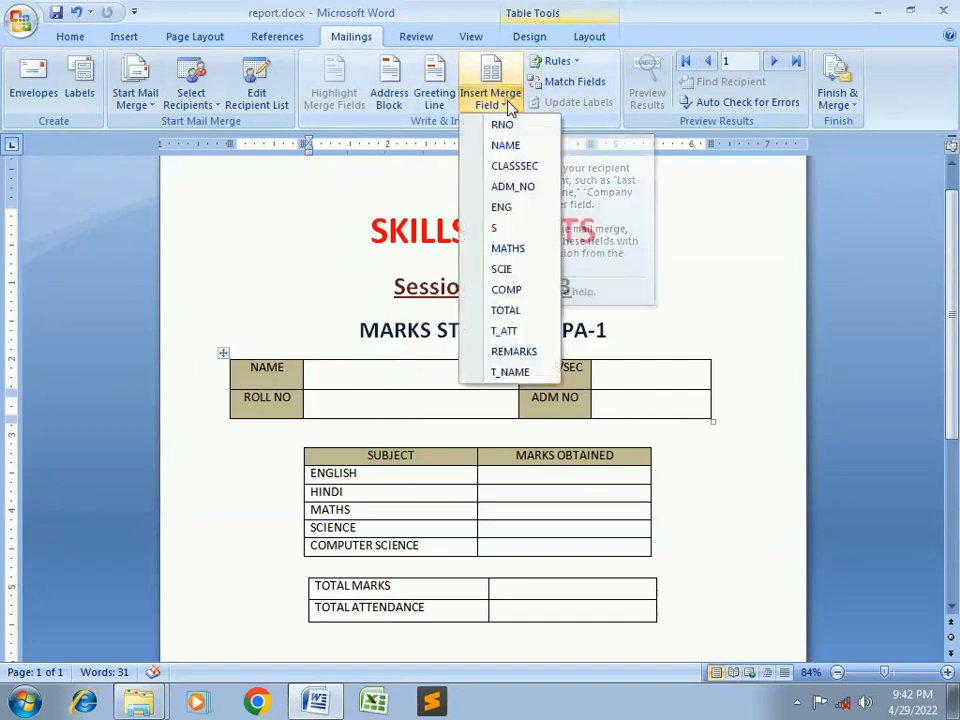
click(505, 145)
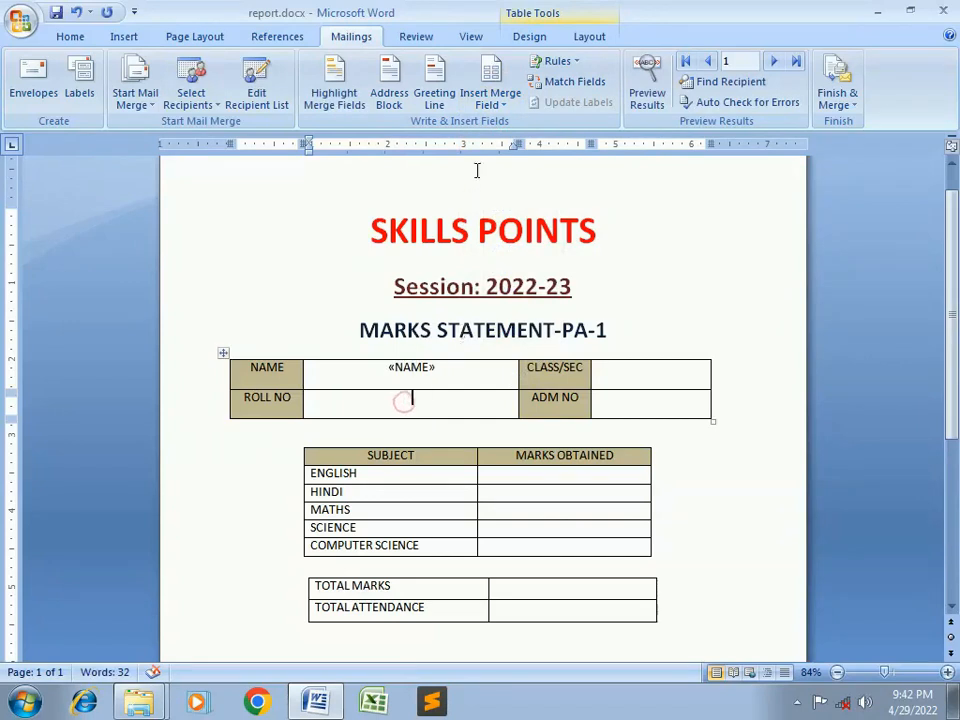
click(503, 113)
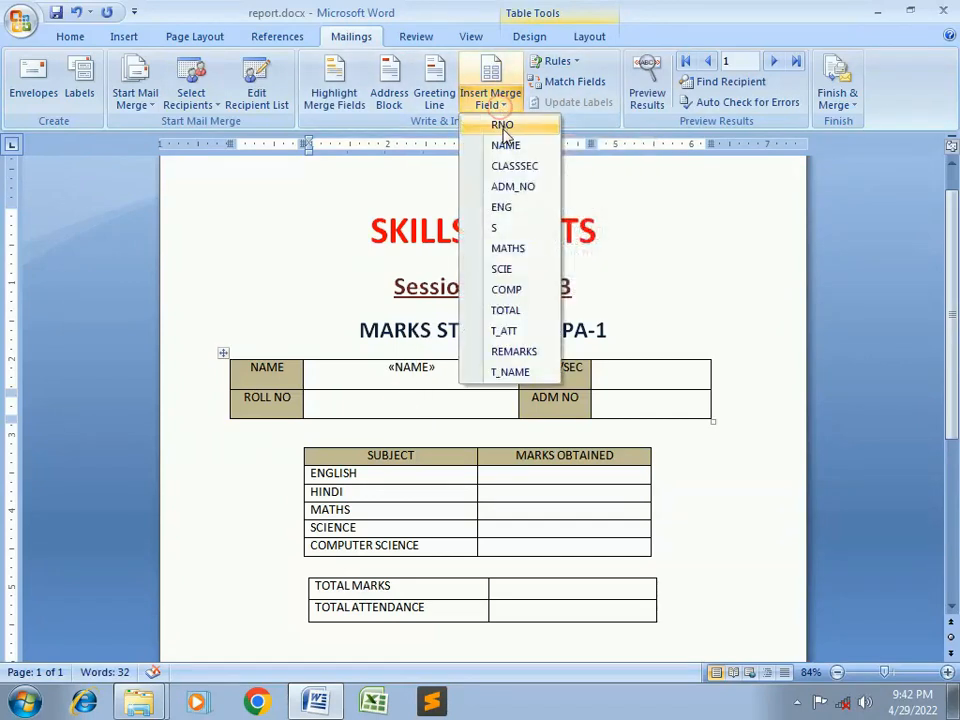
click(503, 126)
Insert «CLASSSEC» and «ADM_NO» into the CLASS/SEC and ADM NO value cells
click(619, 375)
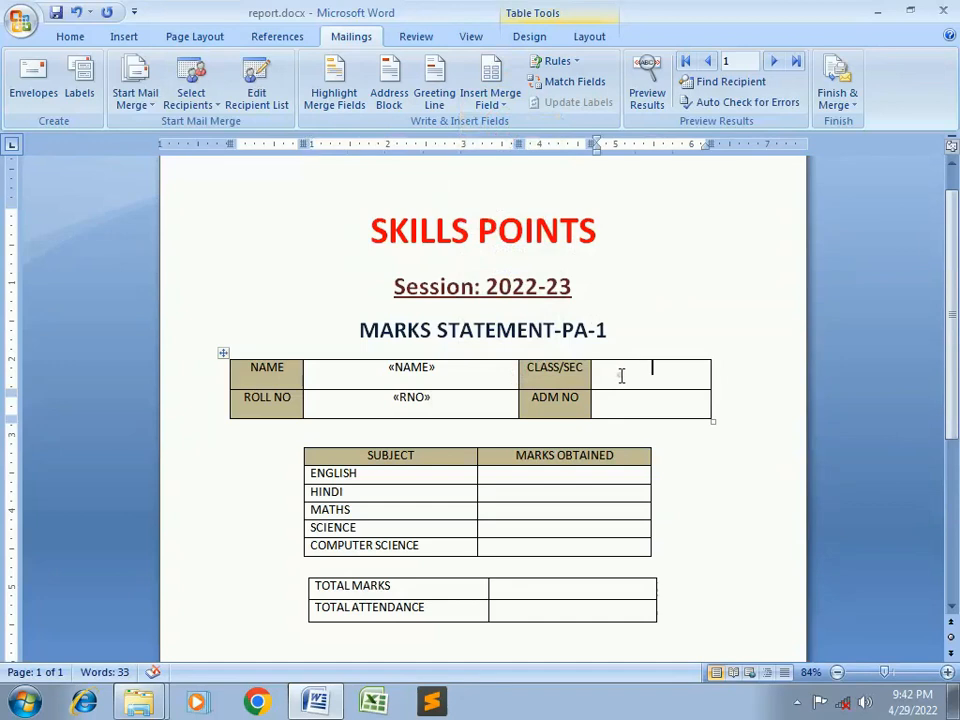
click(507, 113)
click(516, 164)
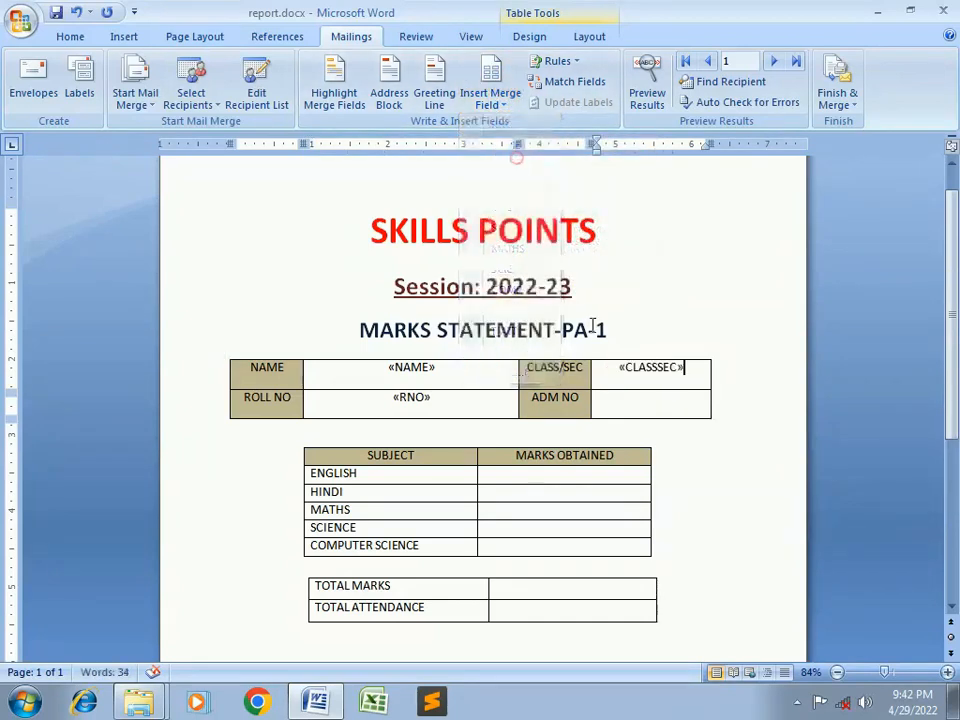
click(628, 398)
click(505, 102)
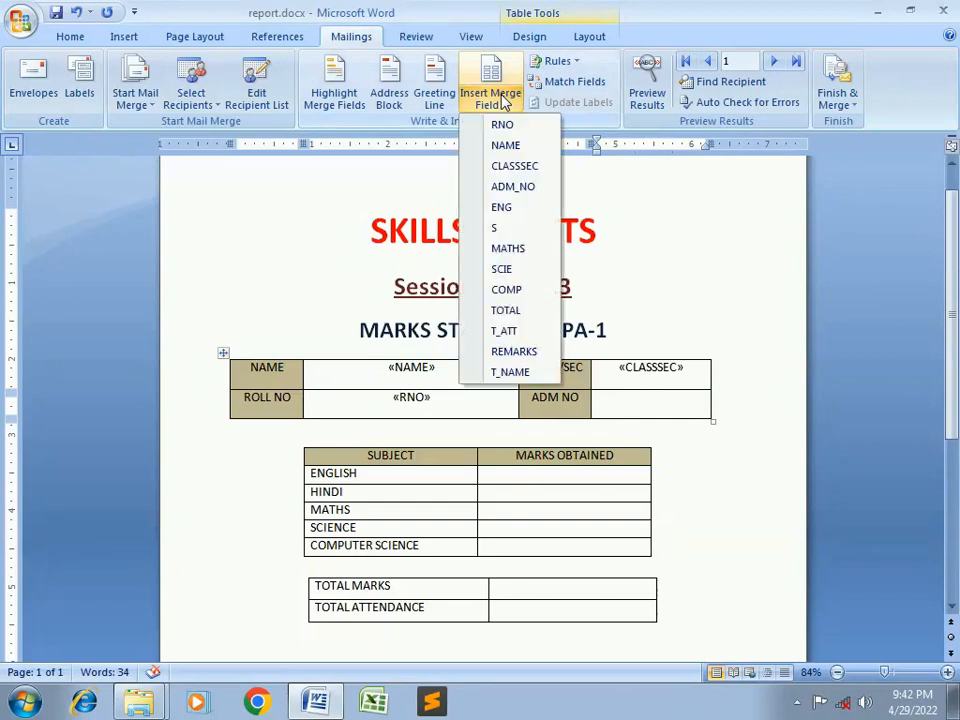
click(518, 189)
Insert «ENG», «S» and «MATHS» into the English, Hindi and Maths marks cells
scroll(615, 395, down, 2)
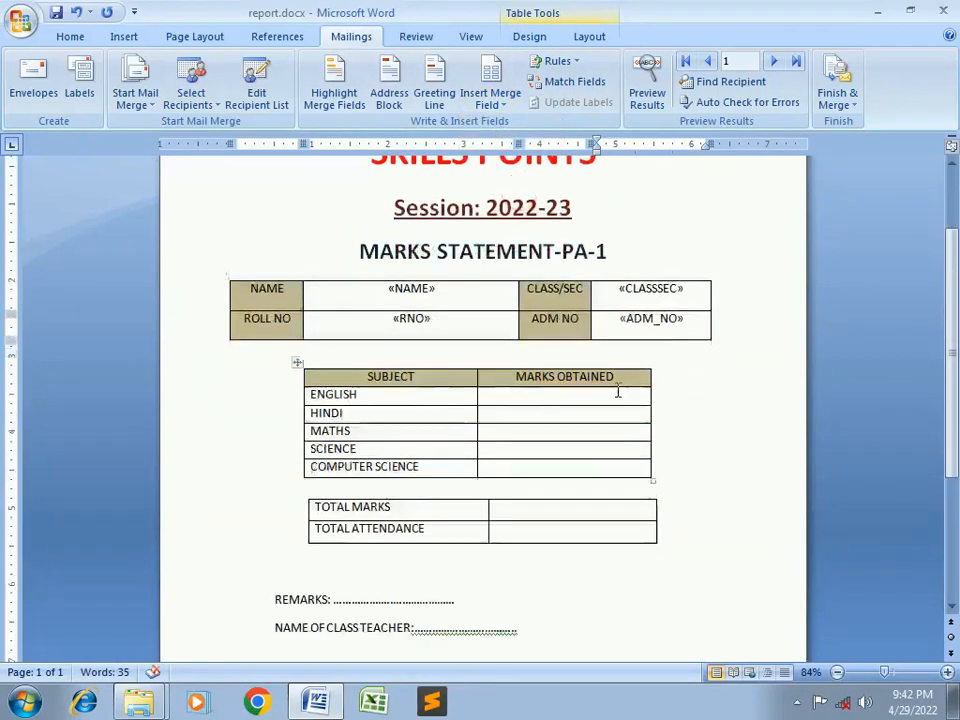
click(539, 394)
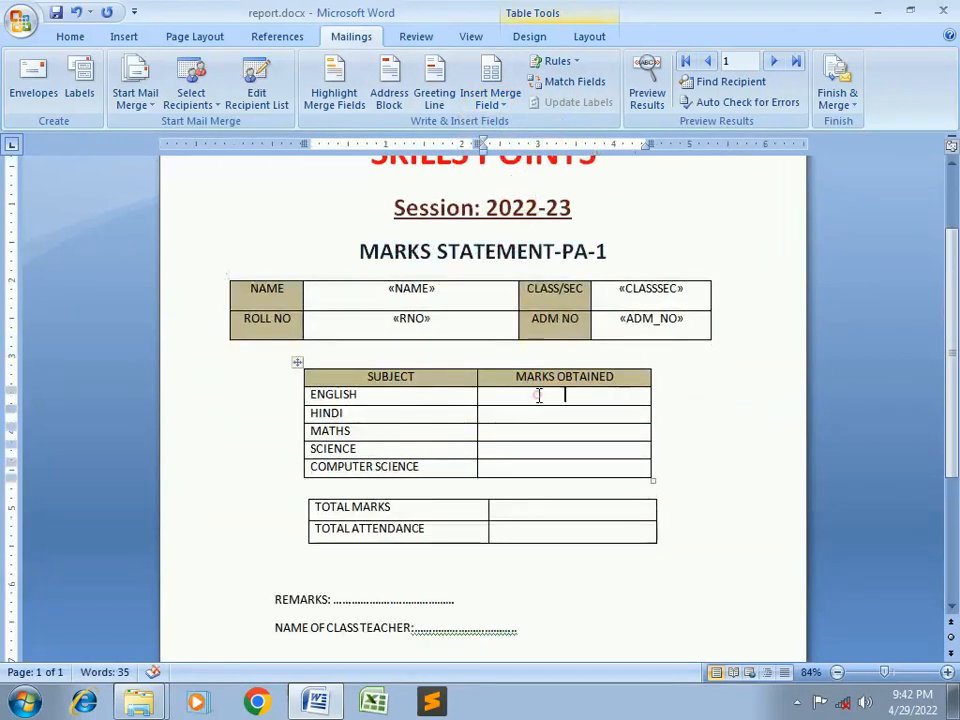
click(489, 100)
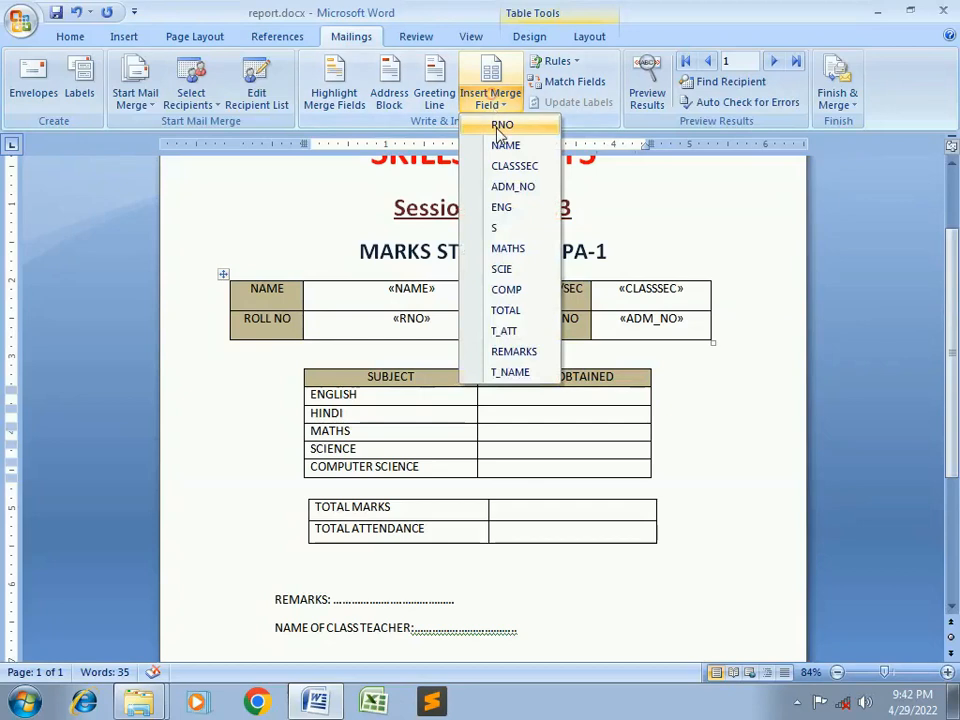
click(515, 215)
click(559, 413)
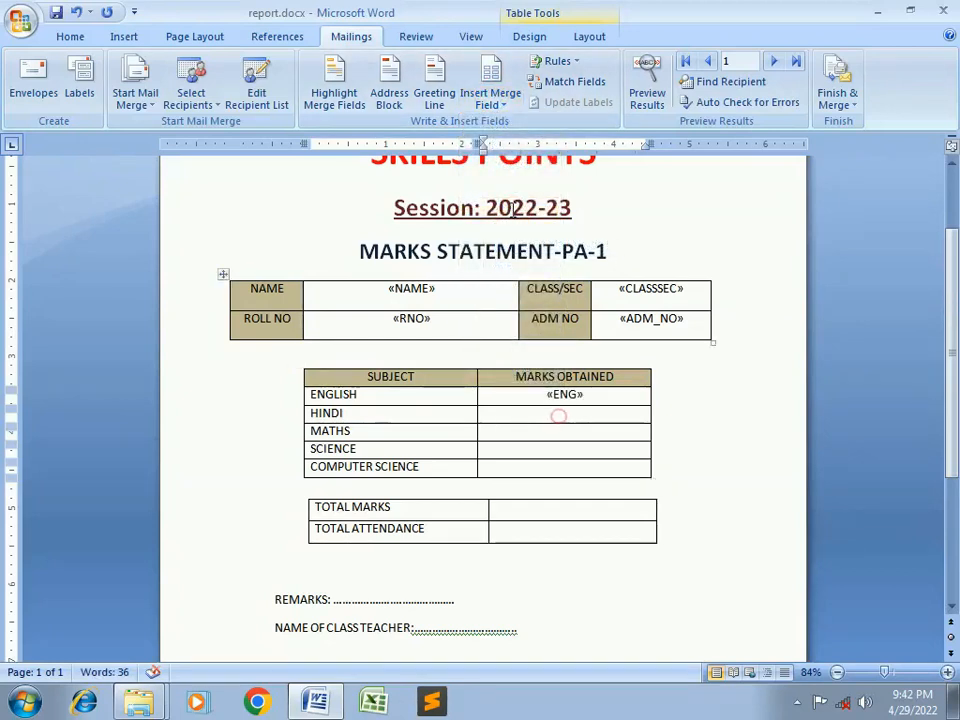
click(500, 106)
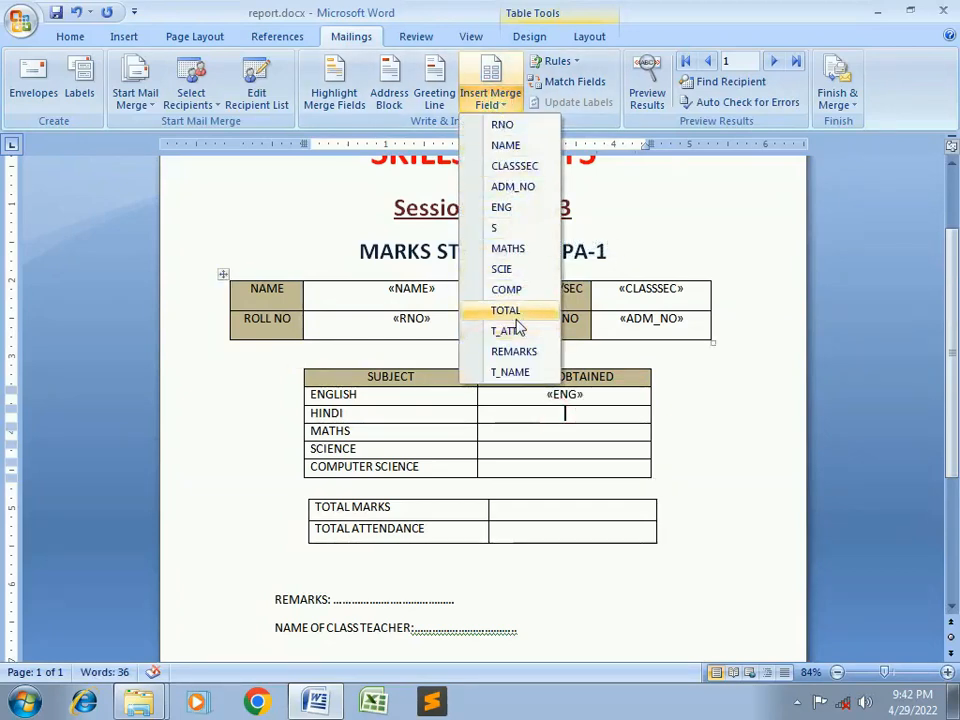
click(506, 229)
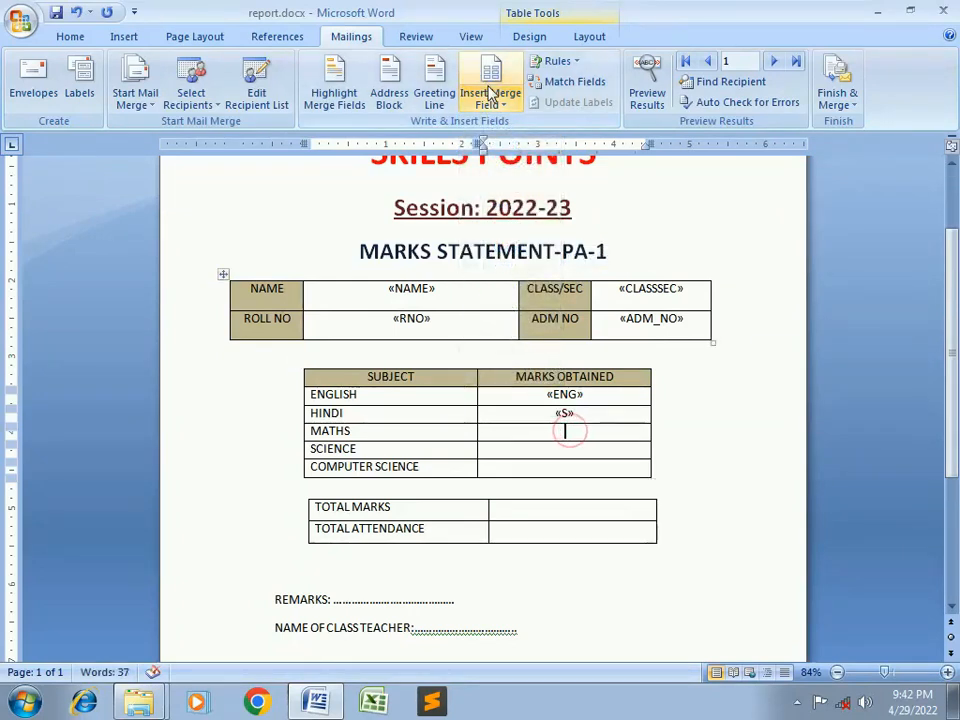
click(500, 108)
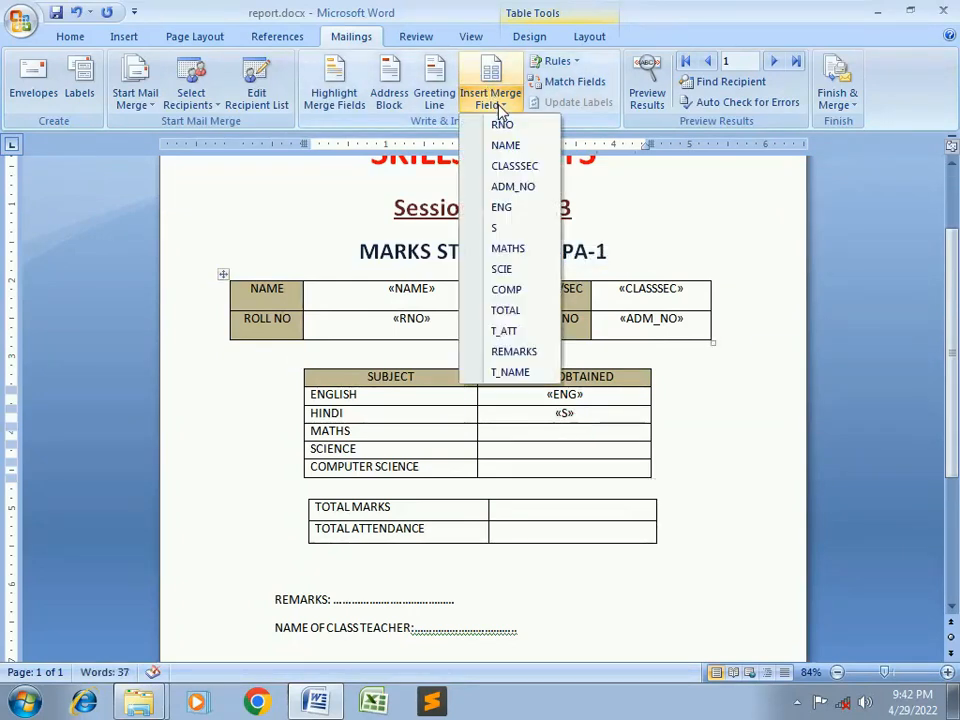
click(507, 249)
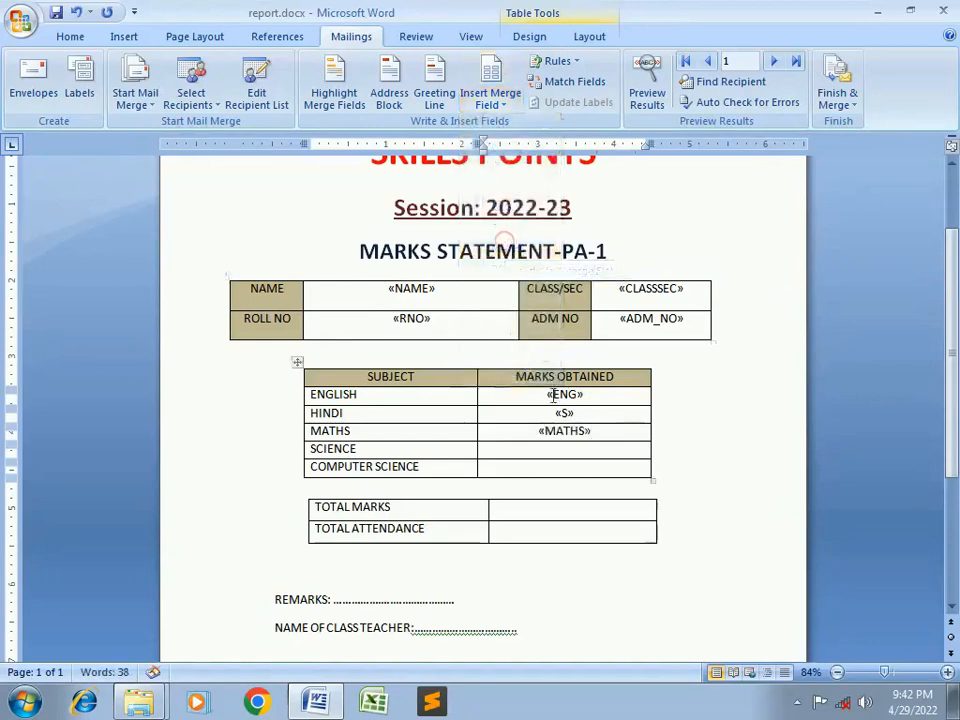
Insert «SCIE» and «COMP» into the Science and Computer Science marks cells
click(551, 450)
click(505, 108)
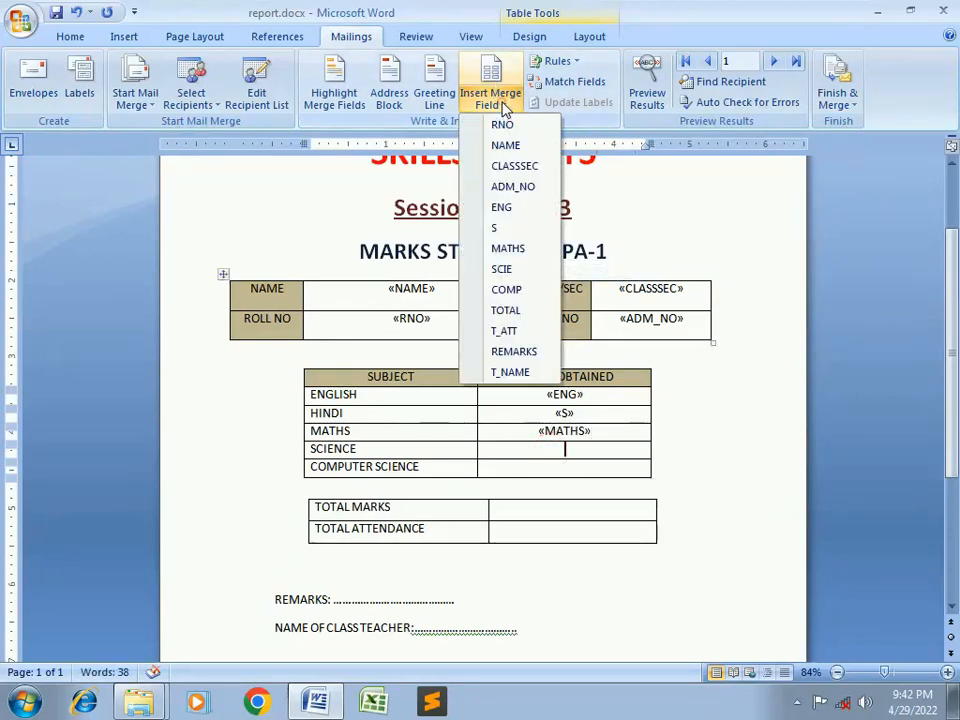
click(514, 267)
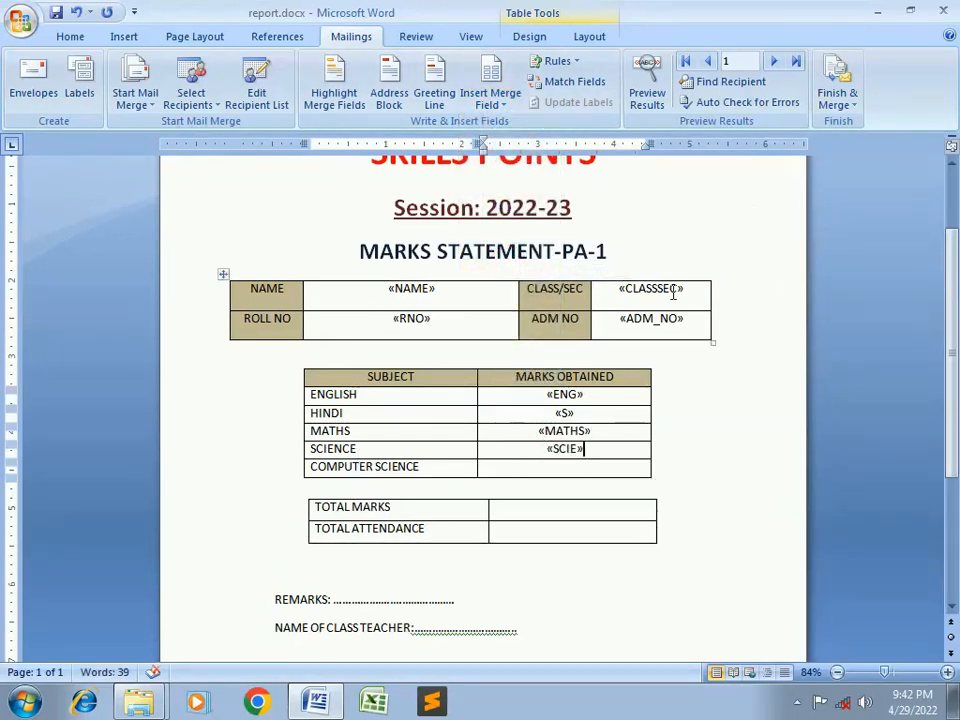
click(497, 108)
click(519, 291)
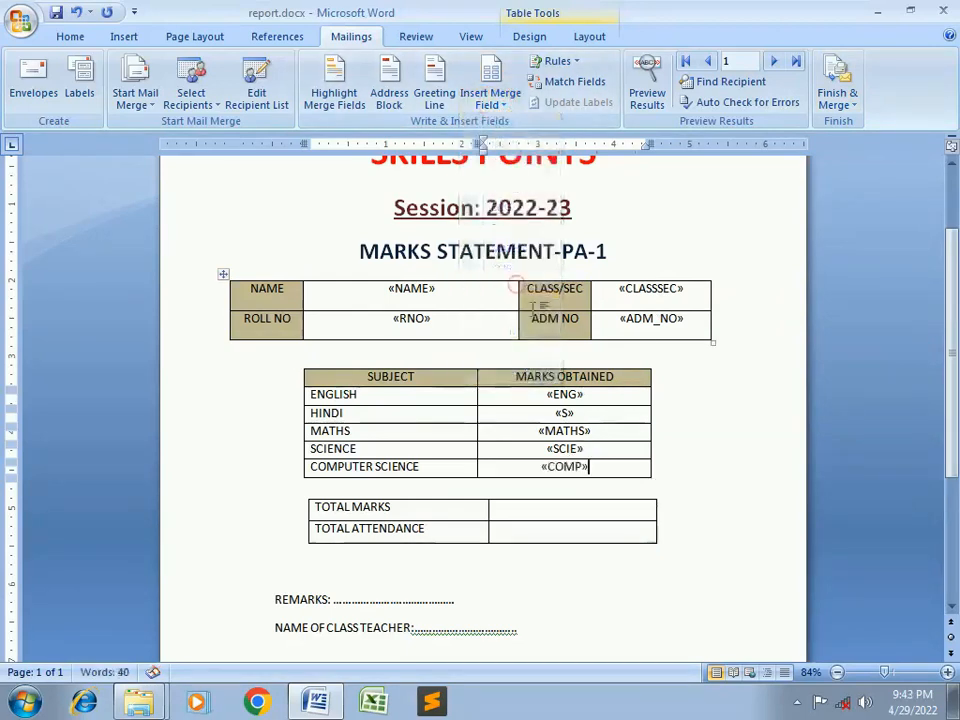
Insert «TOTAL» and «T_ATT» into the Total Marks and Total Attendance cells
click(544, 508)
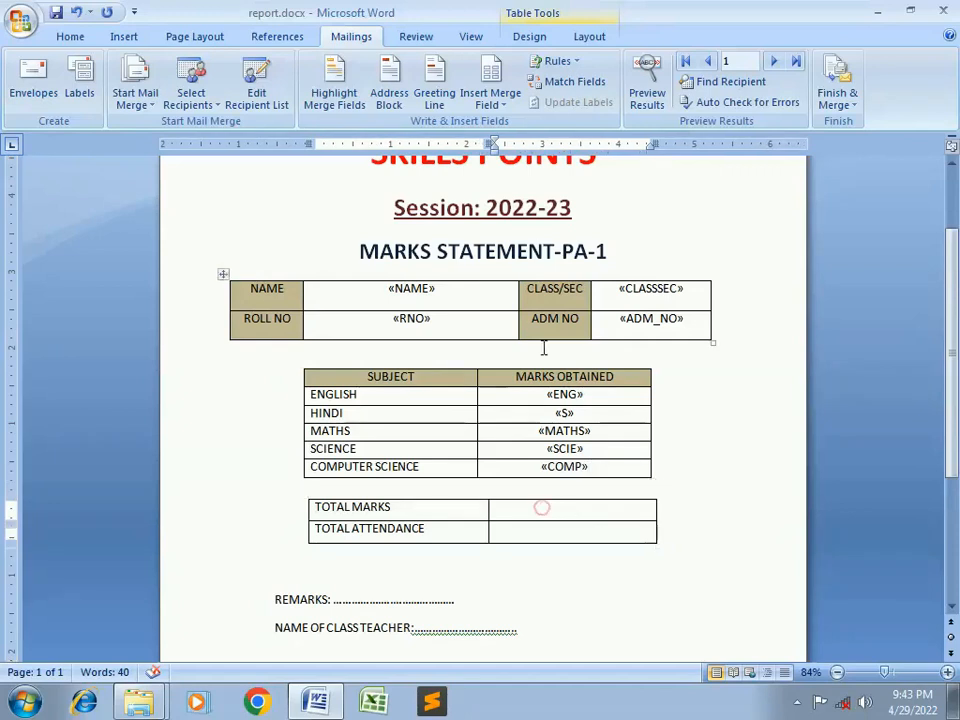
click(516, 113)
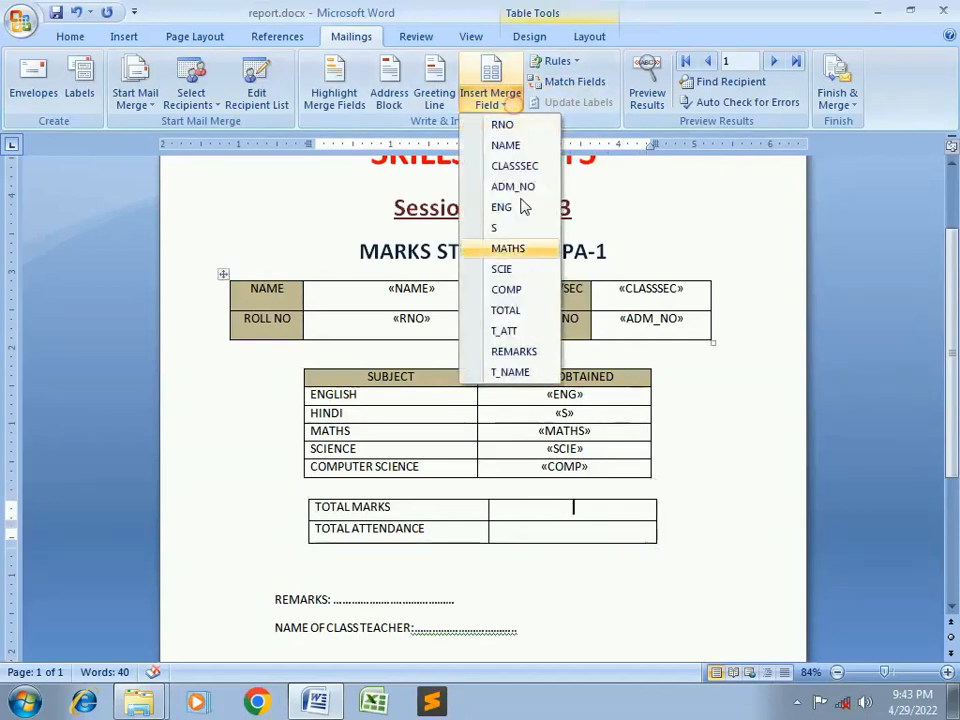
click(519, 311)
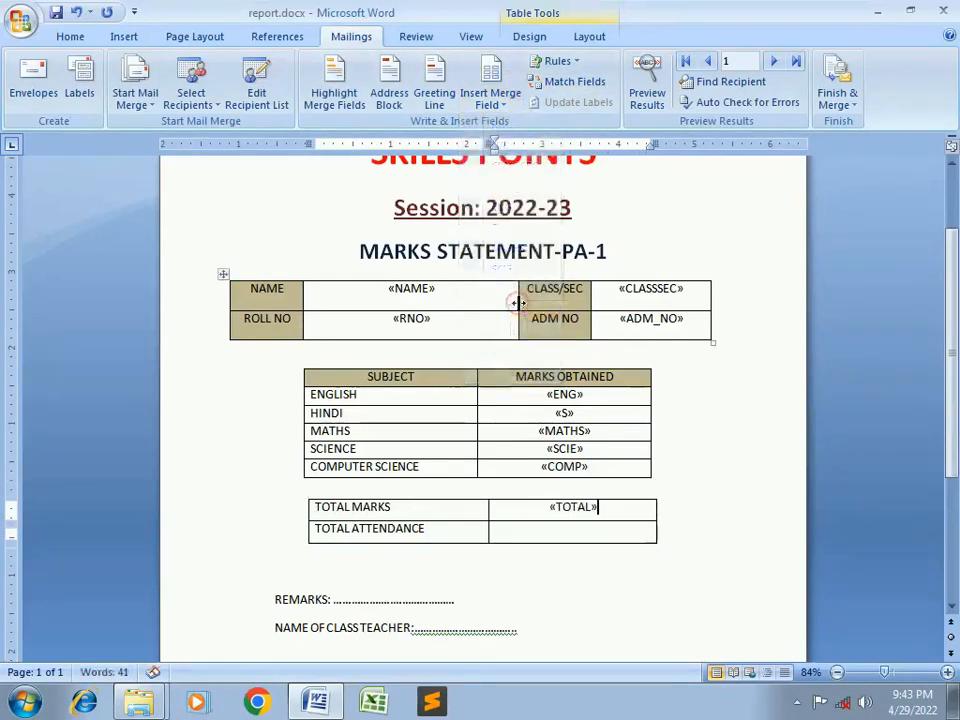
click(565, 531)
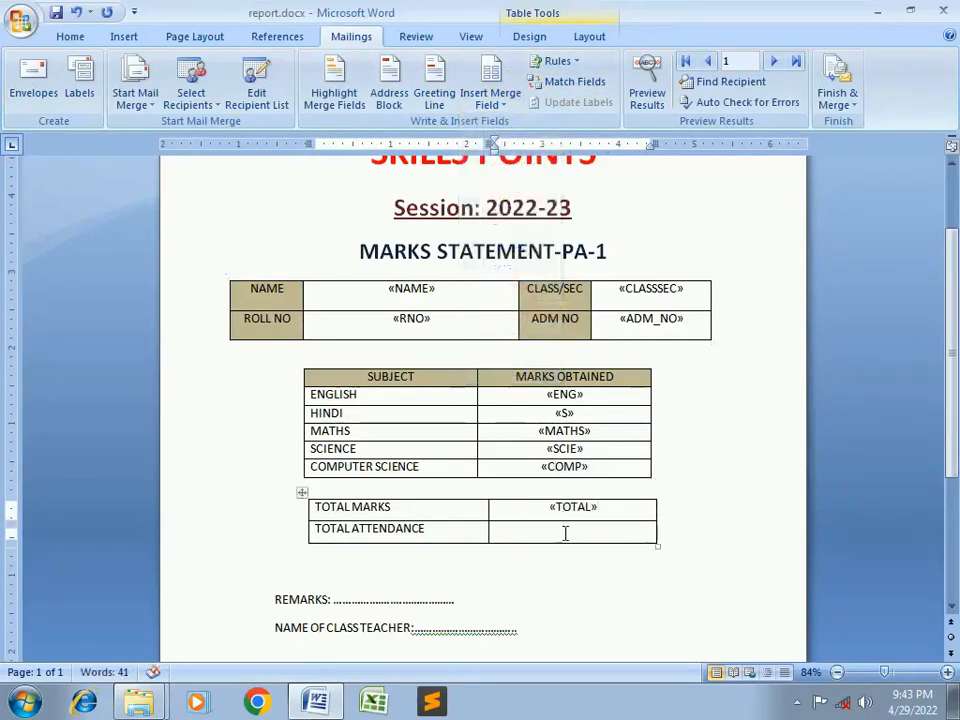
click(497, 112)
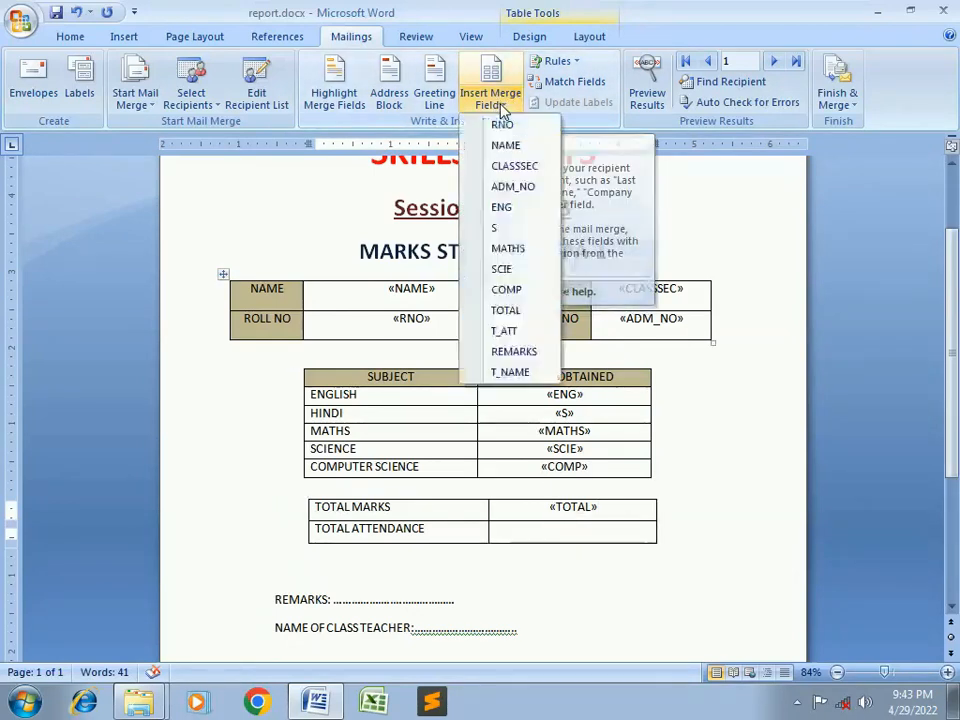
click(505, 331)
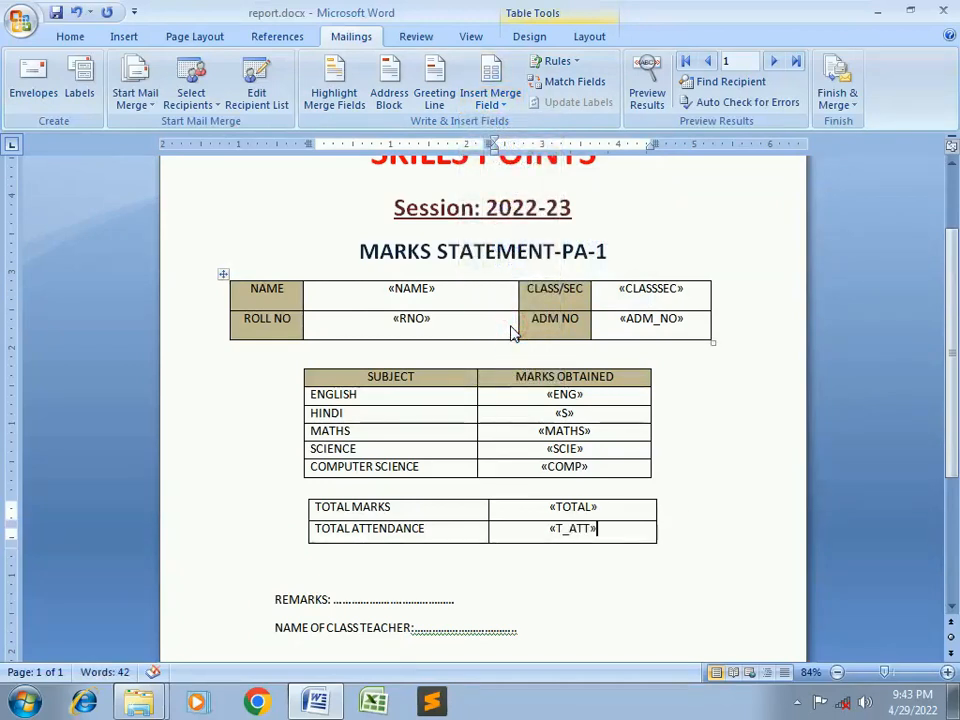
Rename the TOTAL ATTENDANCE row label to PERCENTAGE
double_click(421, 531)
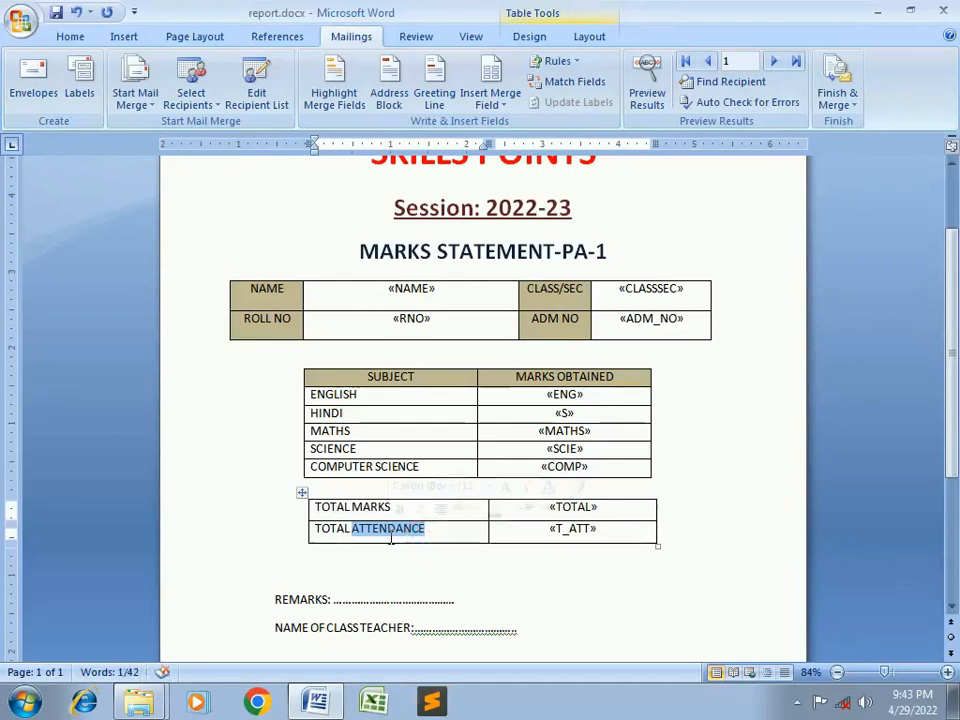
key(BackSpace)
key(BackSpace)
key(BackSpace)
key(BackSpace)
key(BackSpace)
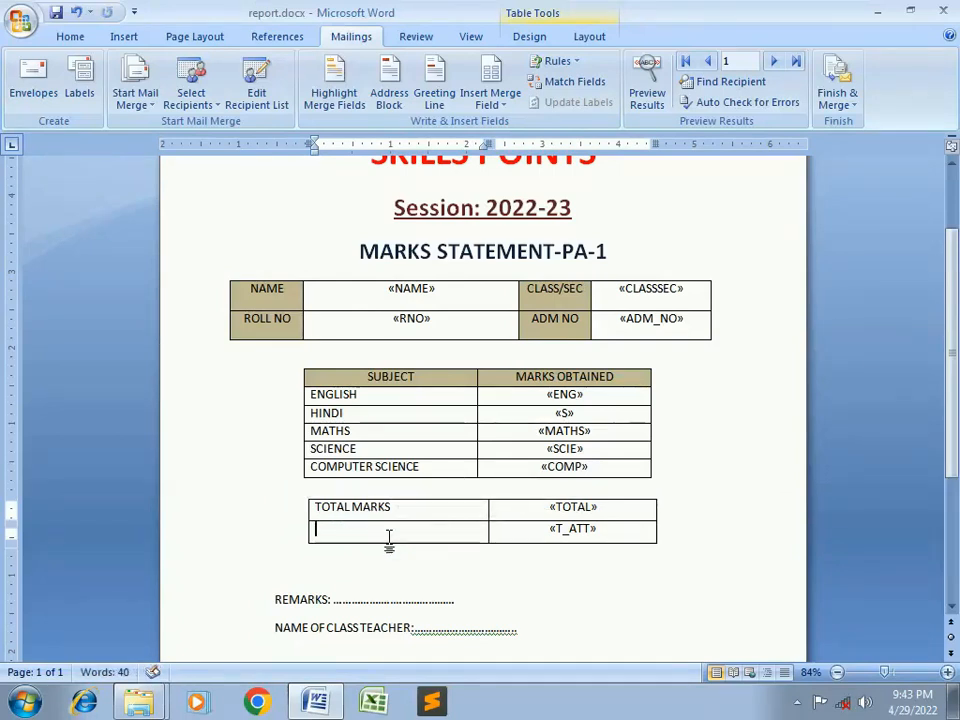
text(PERCENT)
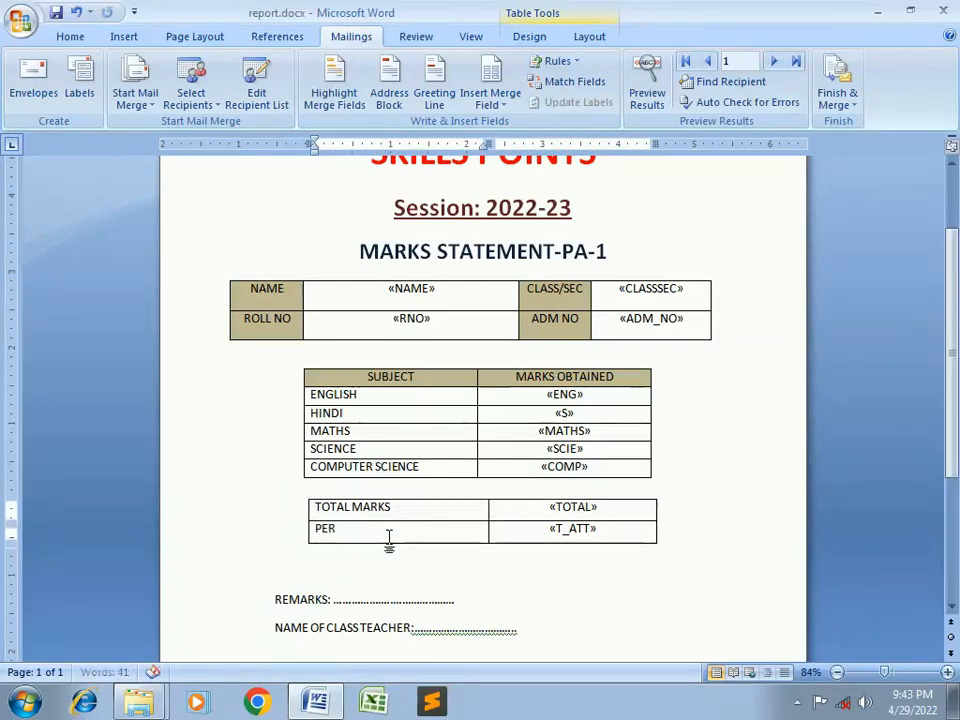
key(BackSpace)
text(BE)
key(BackSpace)
key(BackSpace)
text(GE)
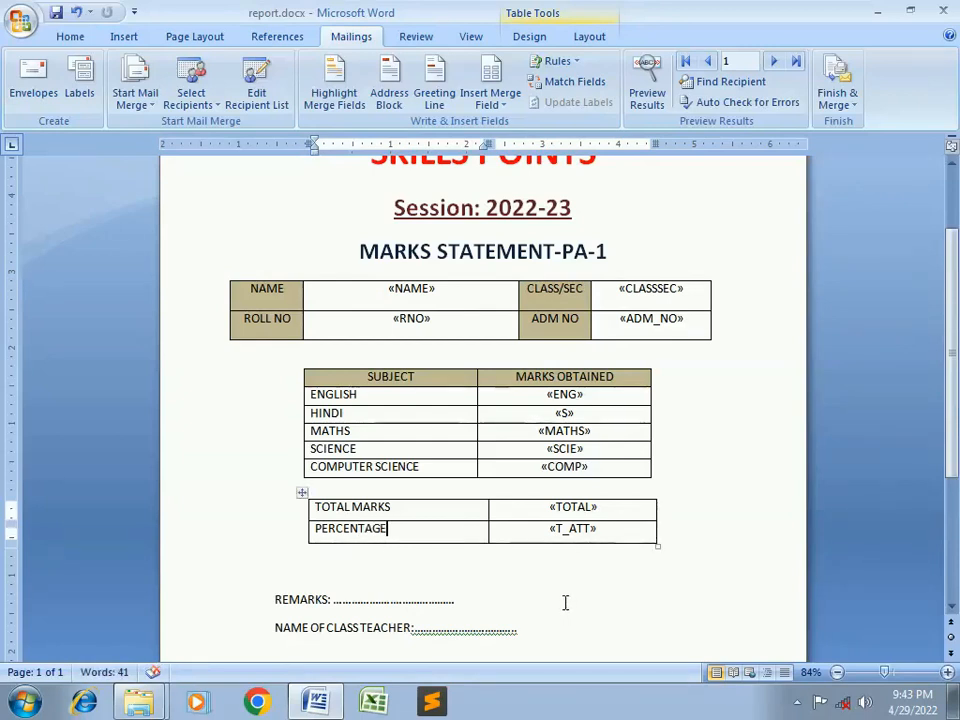
Insert «REMARKS» after REMARKS: and «T_NAME» after NAME OF CLASS TEACHER:
scroll(565, 603, down, 1)
click(344, 559)
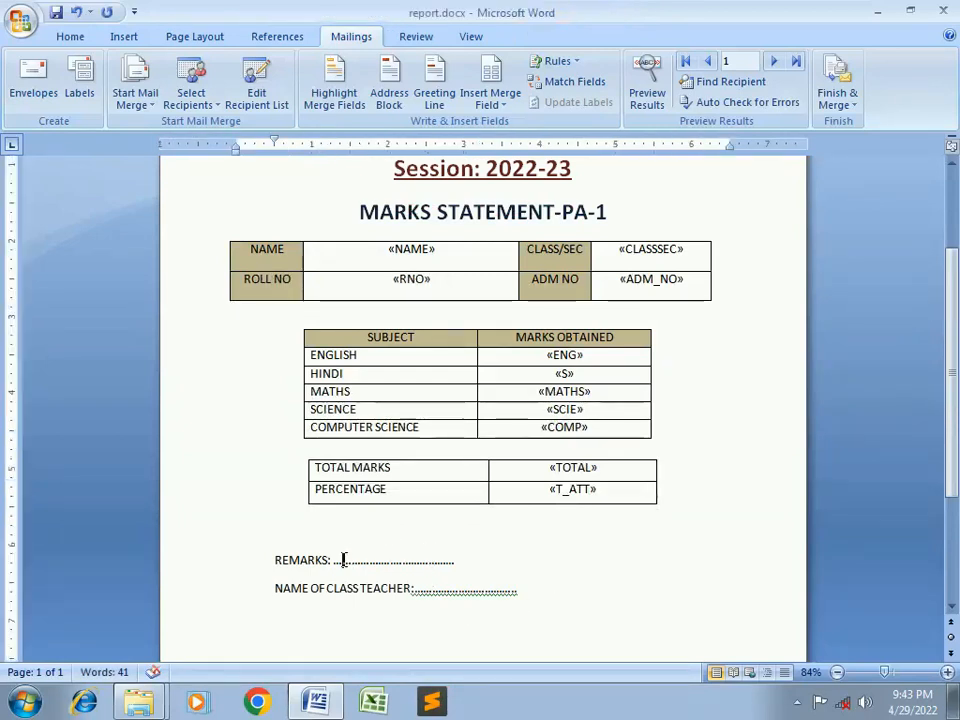
click(503, 104)
click(526, 351)
click(415, 591)
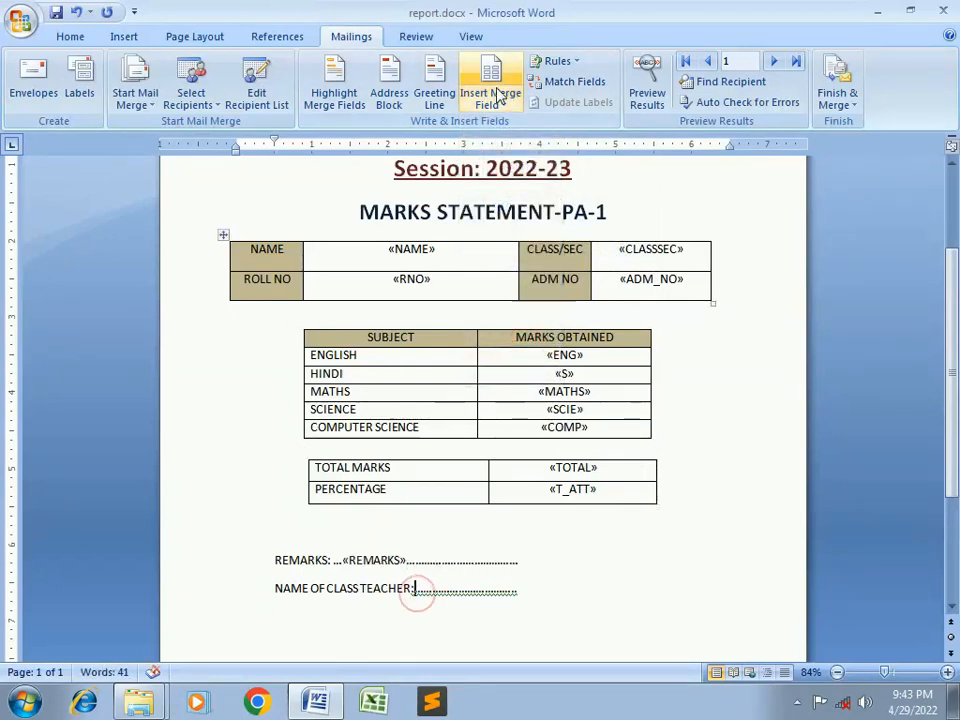
click(492, 100)
click(510, 372)
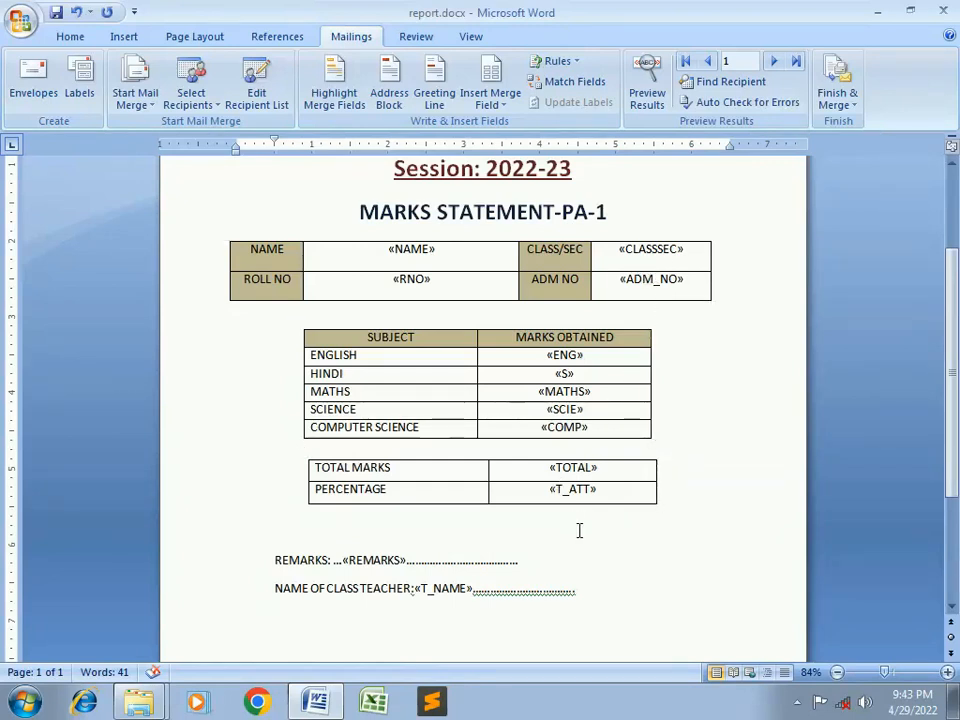
scroll(578, 531, up, 1)
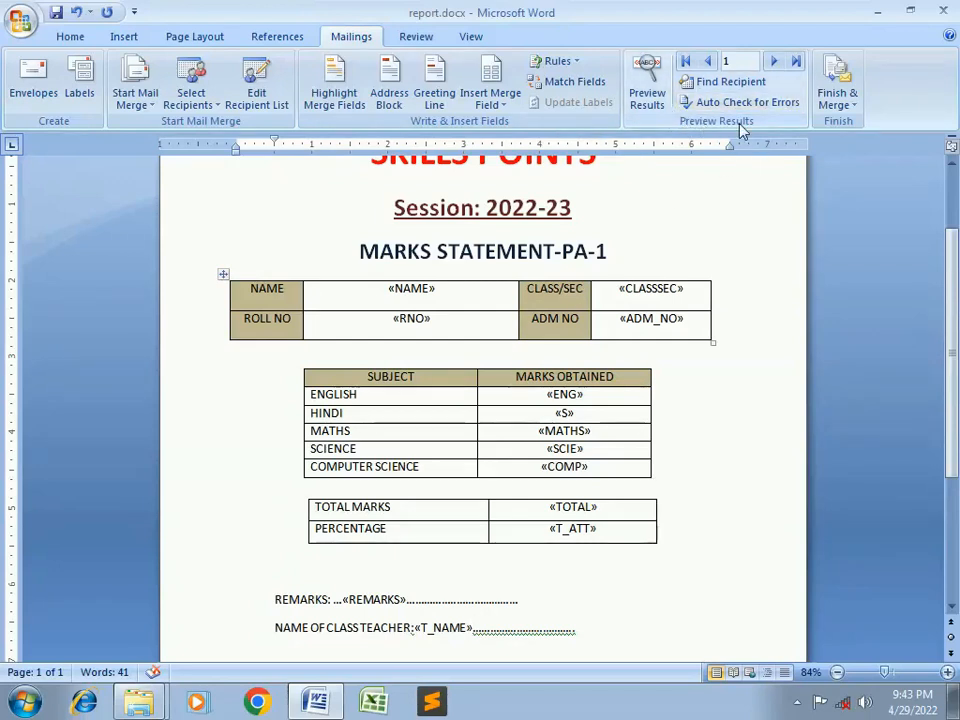
Preview the merge with real student data and delete the dots before the EXCELLENT remark
click(654, 77)
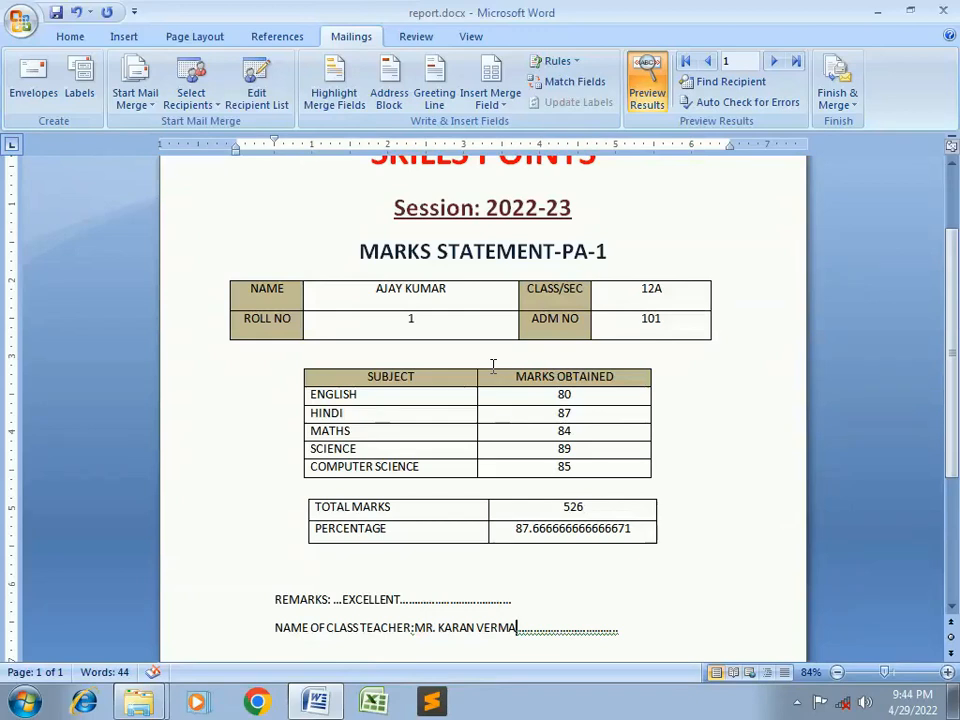
scroll(493, 366, up, 1)
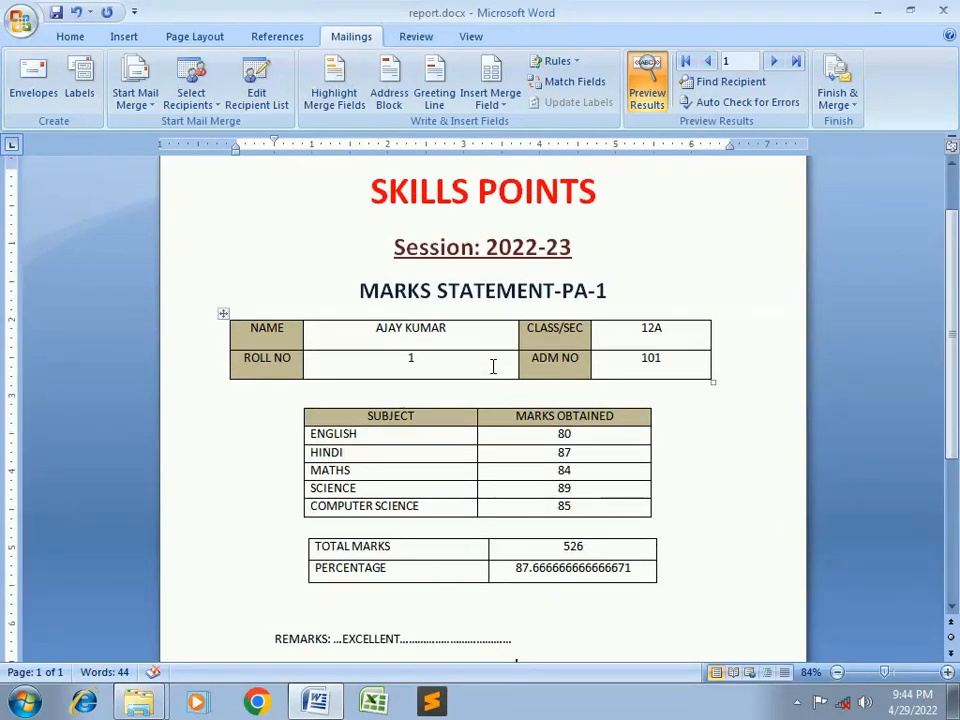
scroll(493, 366, down, 1)
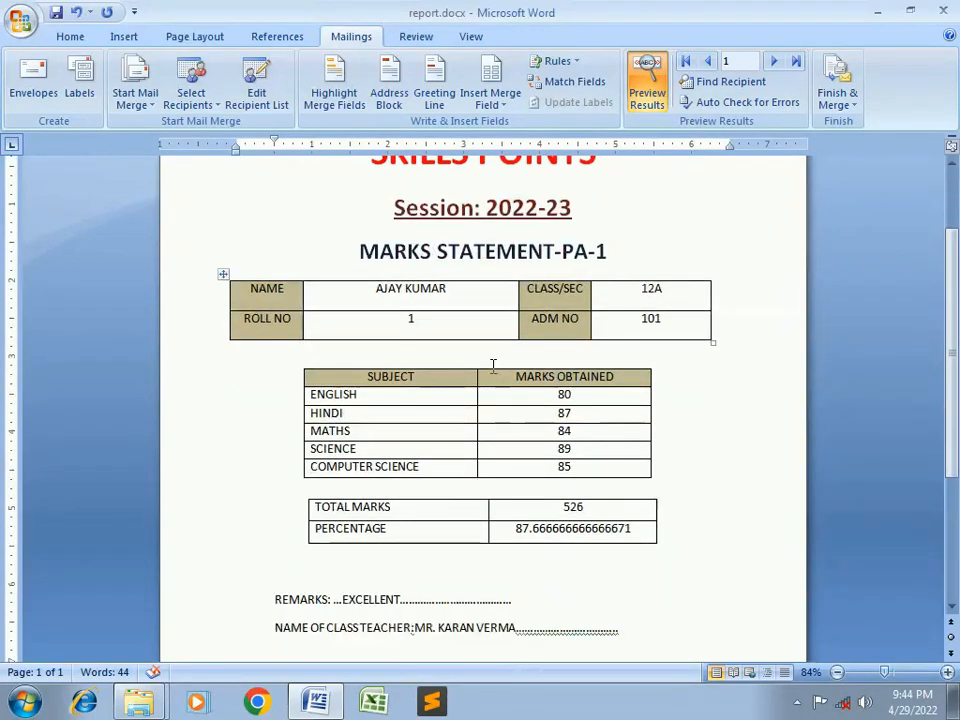
double_click(341, 600)
click(341, 600)
key(BackSpace)
key(BackSpace)
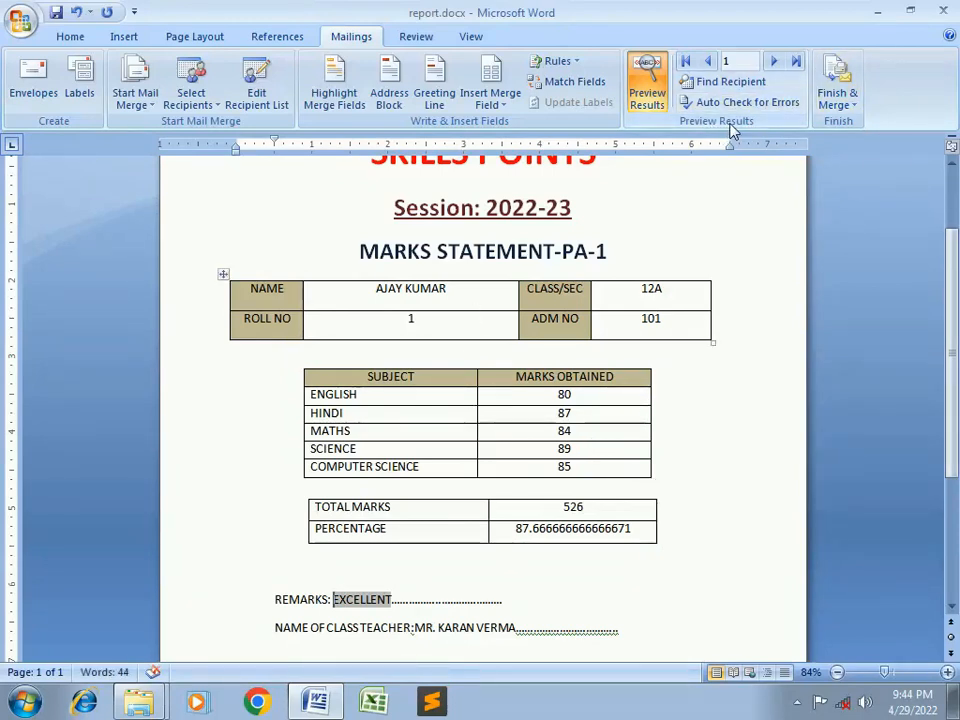
Step forward through five student records, then back to record 1 (total 526)
click(773, 66)
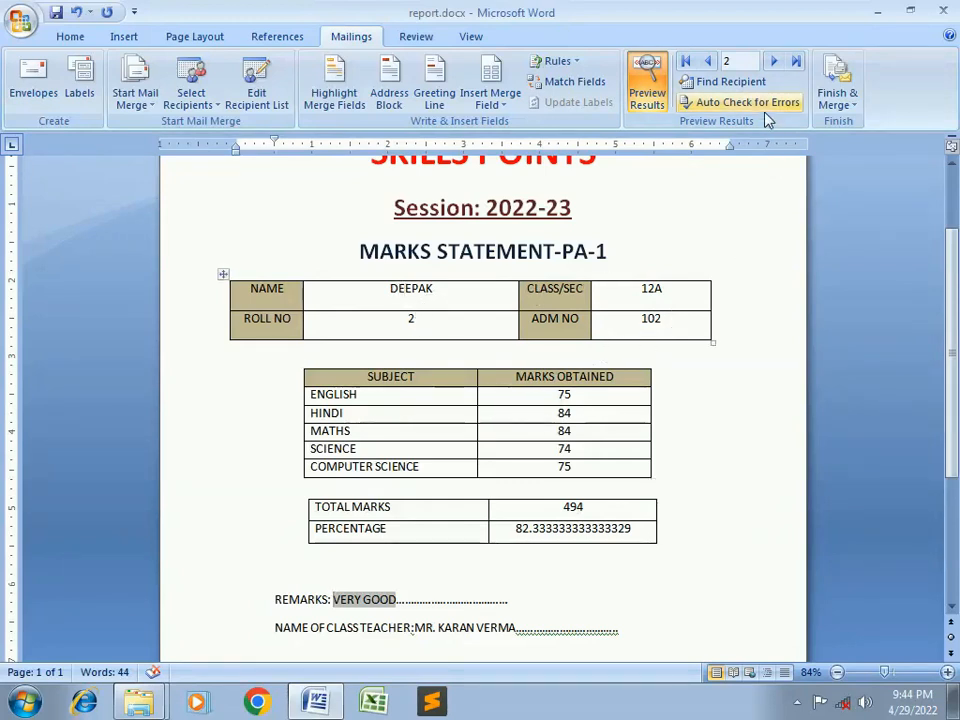
click(774, 64)
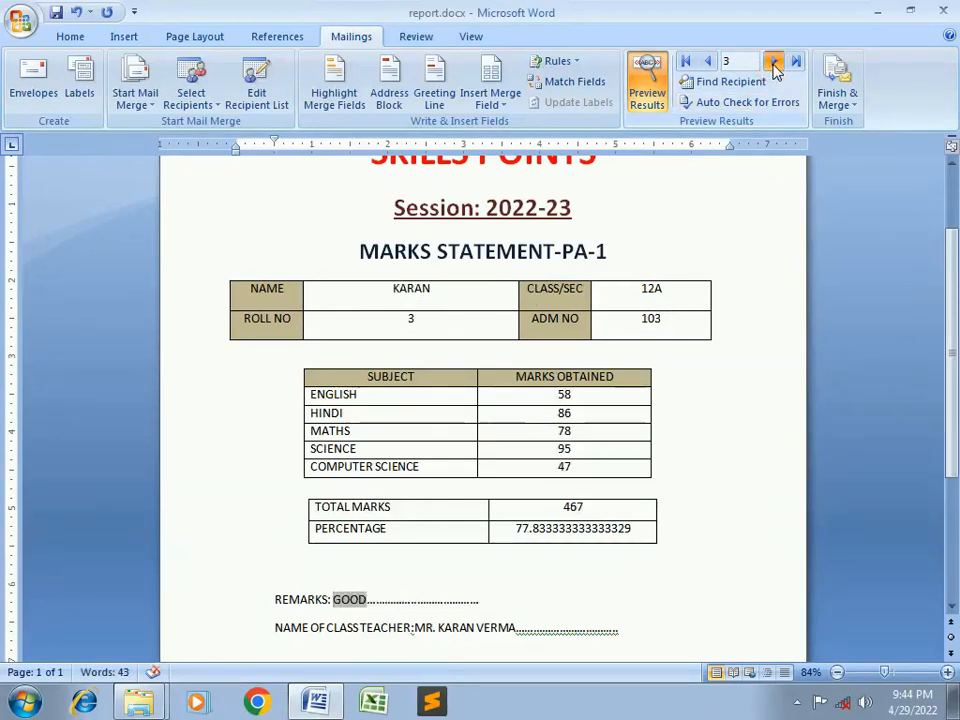
click(774, 64)
click(774, 64)
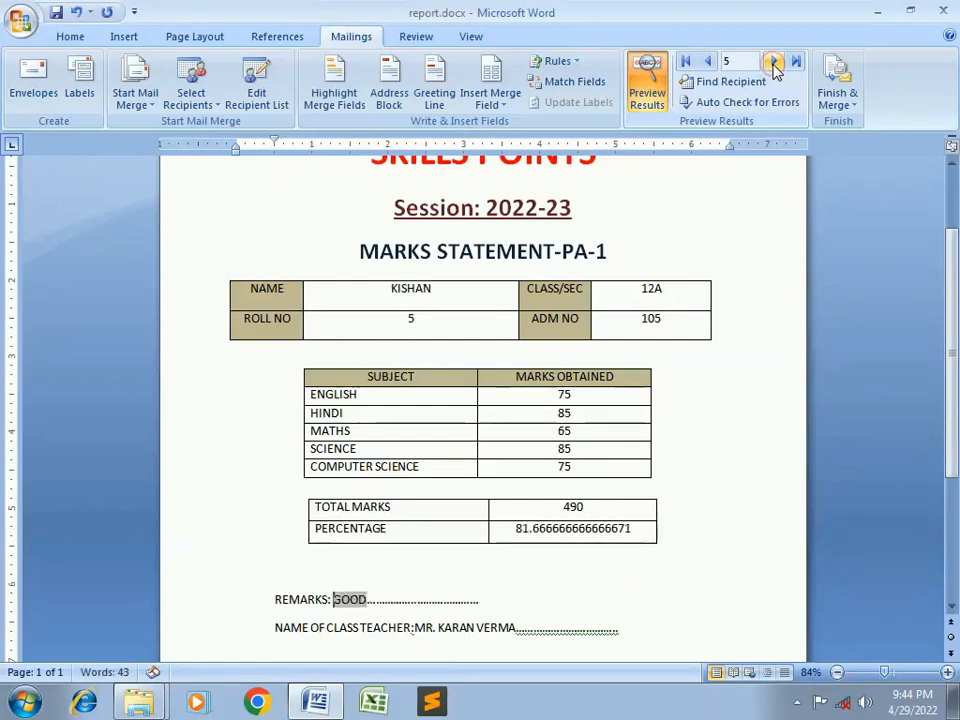
click(774, 64)
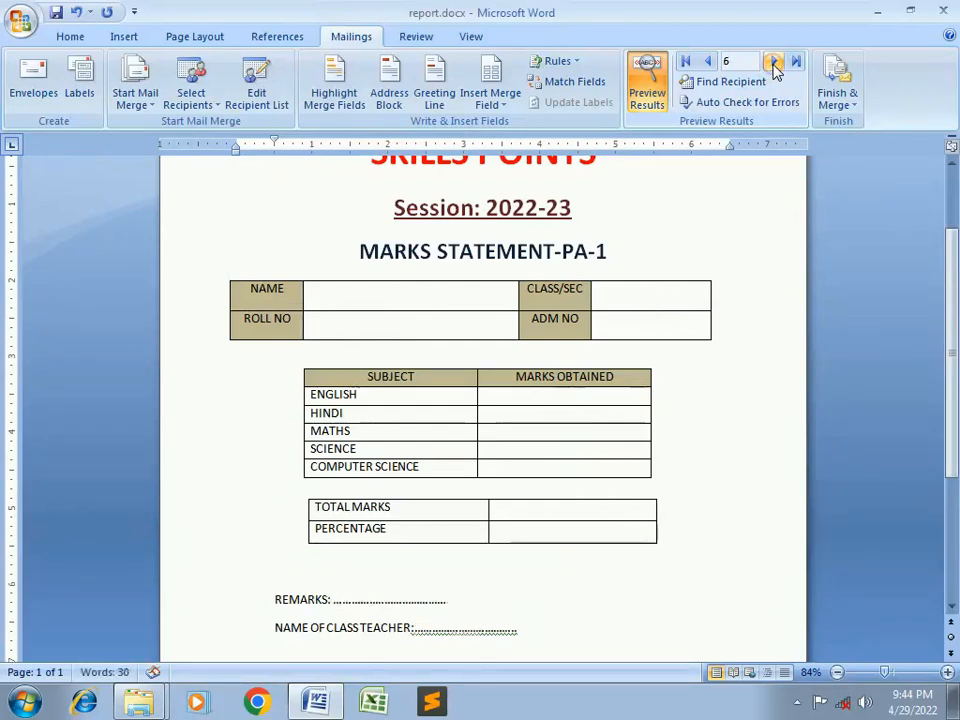
click(707, 63)
click(707, 63)
click(707, 63)
click(707, 63)
click(707, 63)
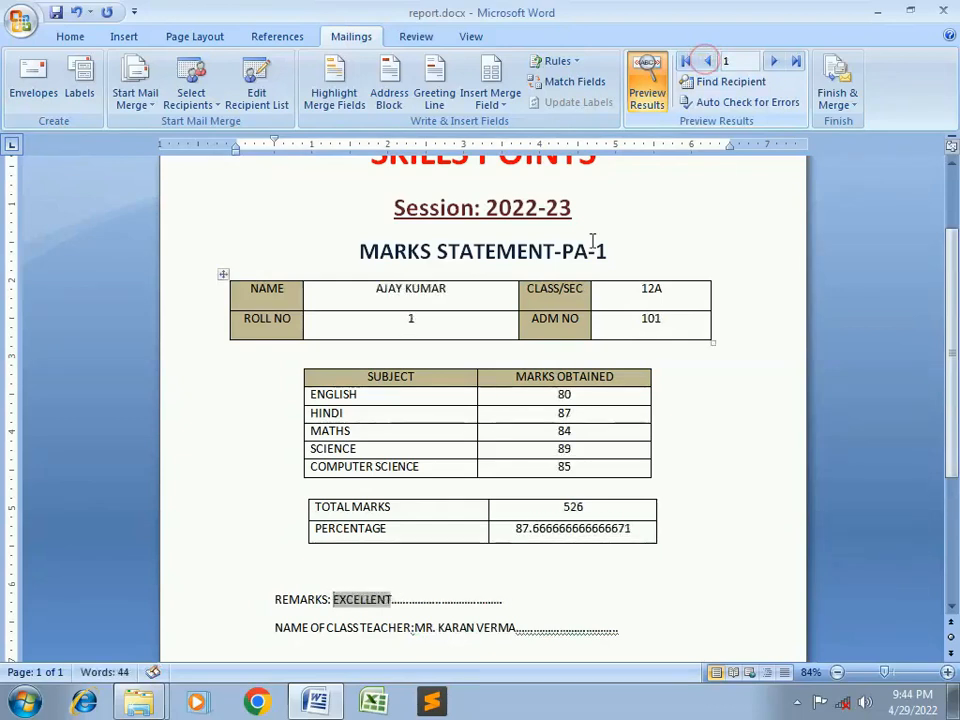
scroll(790, 375, down, 2)
scroll(759, 386, up, 3)
scroll(759, 386, down, 5)
scroll(759, 386, up, 4)
scroll(759, 386, up, 2)
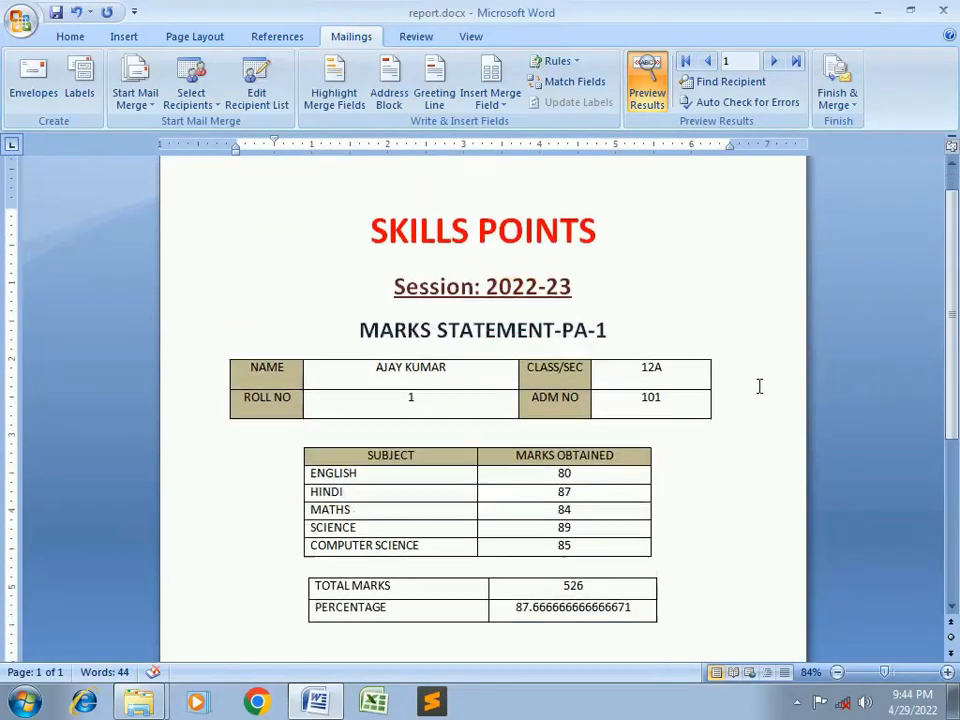
scroll(759, 386, down, 6)
scroll(759, 386, up, 4)
scroll(759, 386, up, 2)
scroll(759, 386, down, 4)
scroll(759, 386, up, 4)
scroll(759, 386, down, 1)
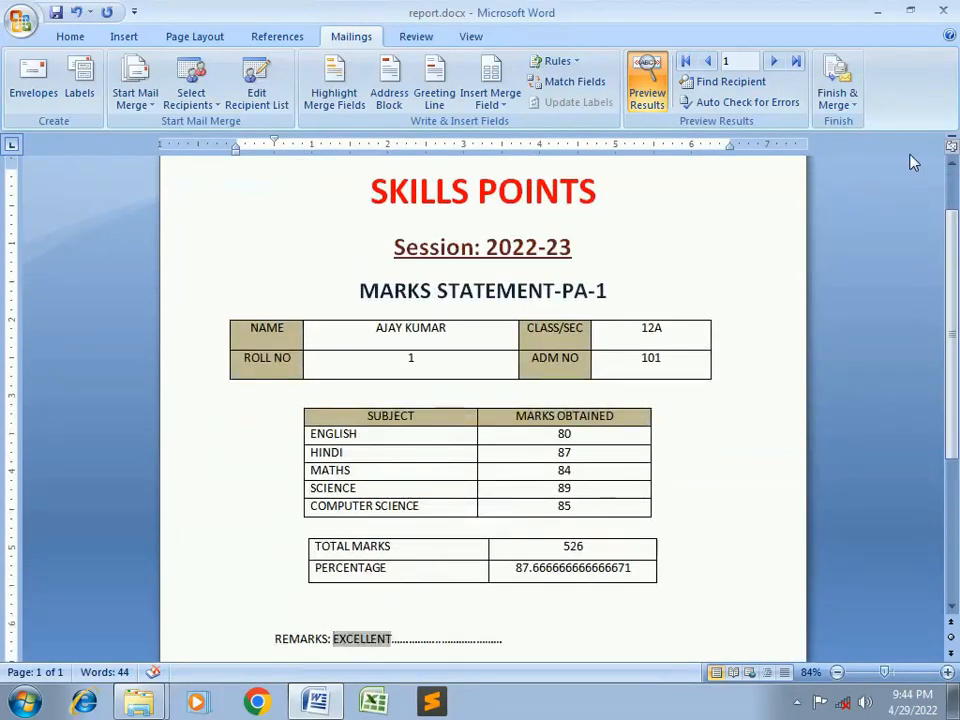
click(850, 104)
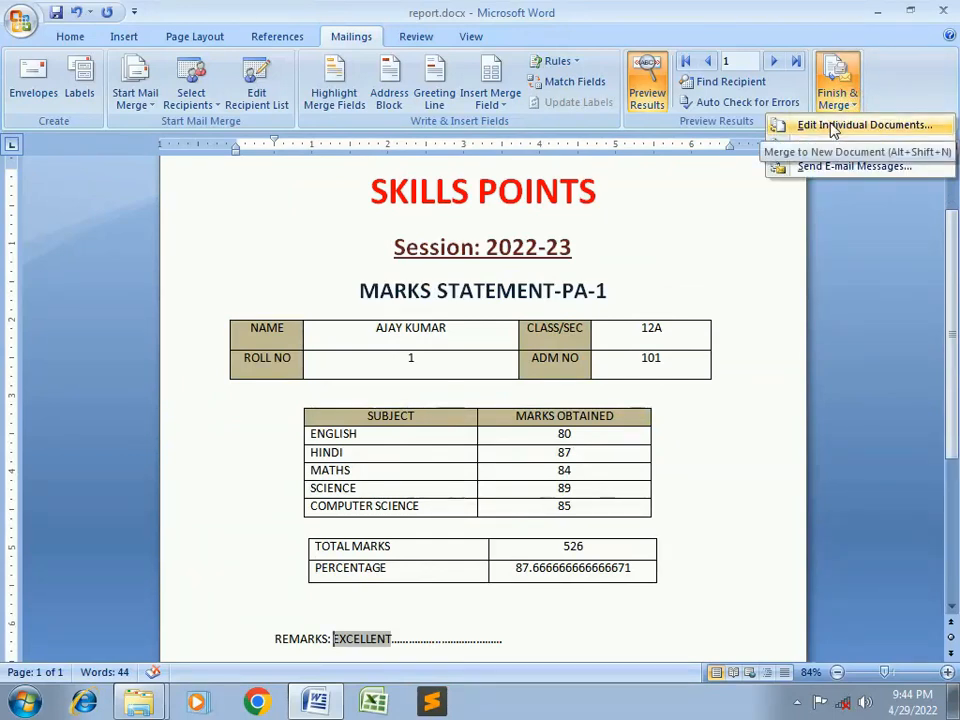
click(833, 130)
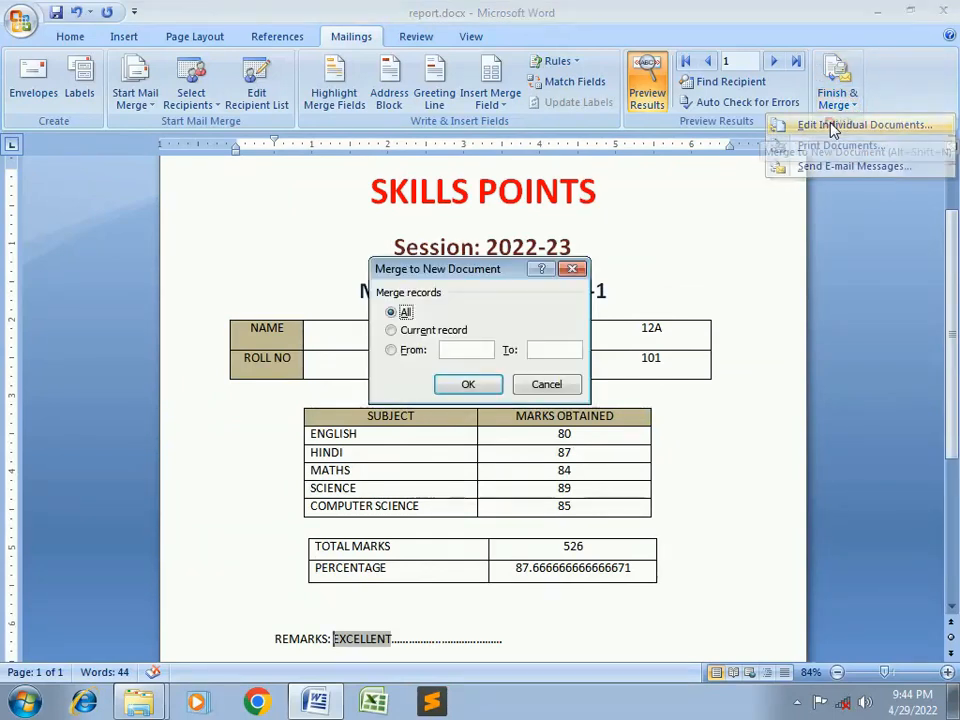
click(468, 386)
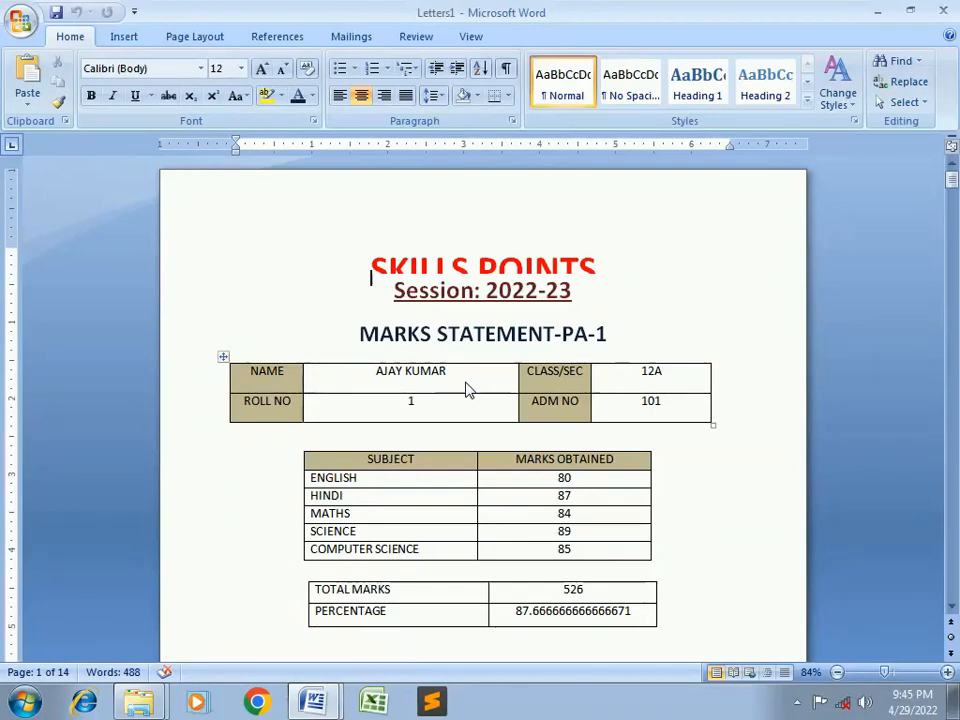
scroll(466, 390, down, 8)
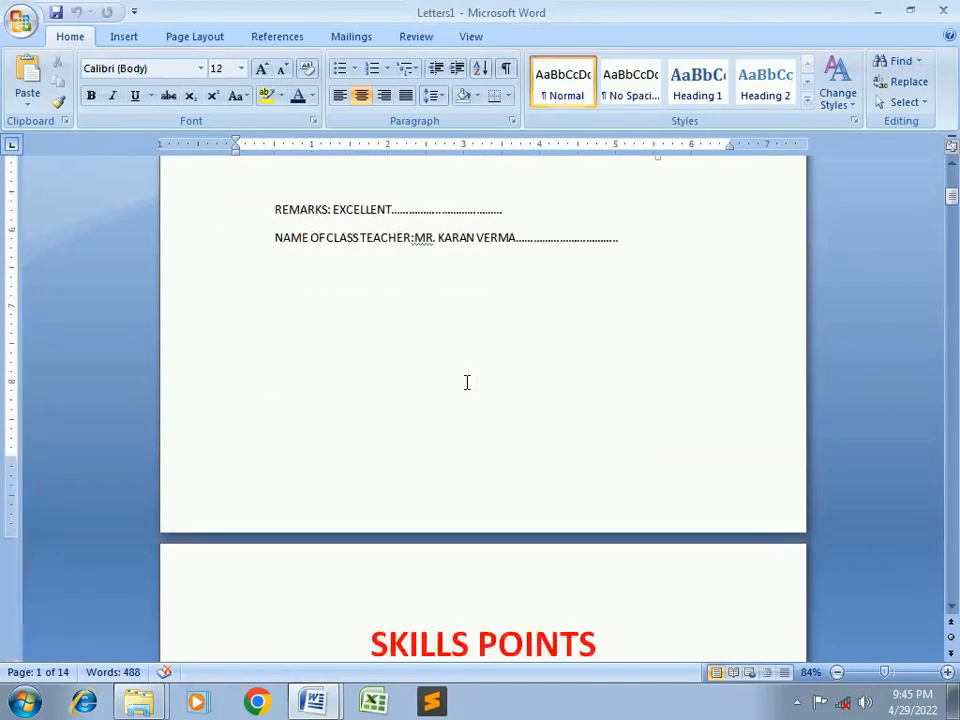
scroll(466, 382, down, 7)
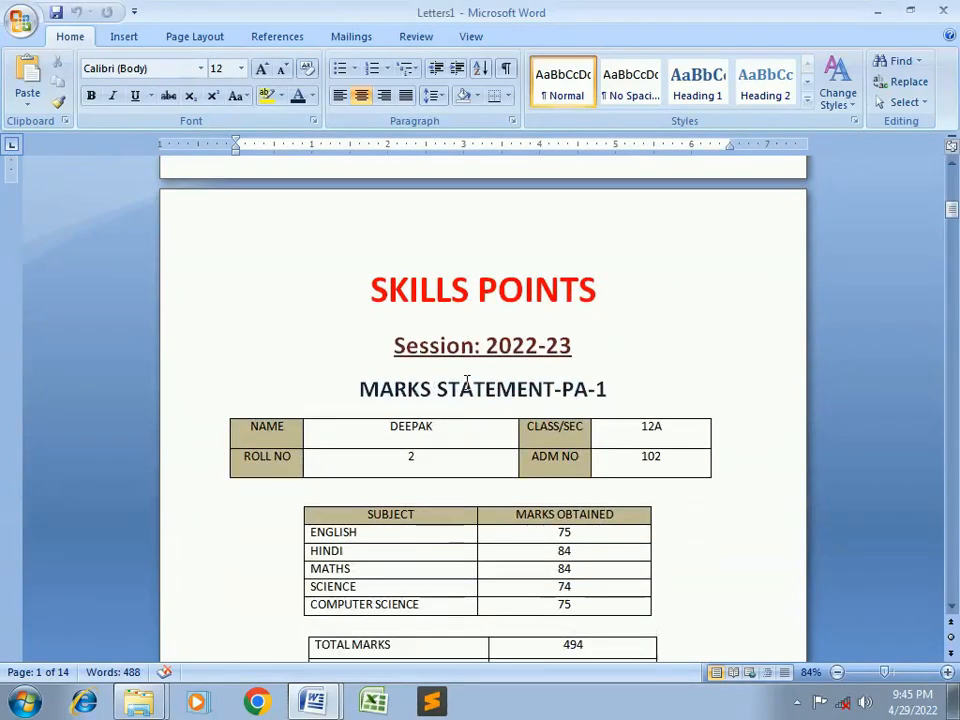
scroll(466, 382, down, 1)
scroll(445, 402, down, 10)
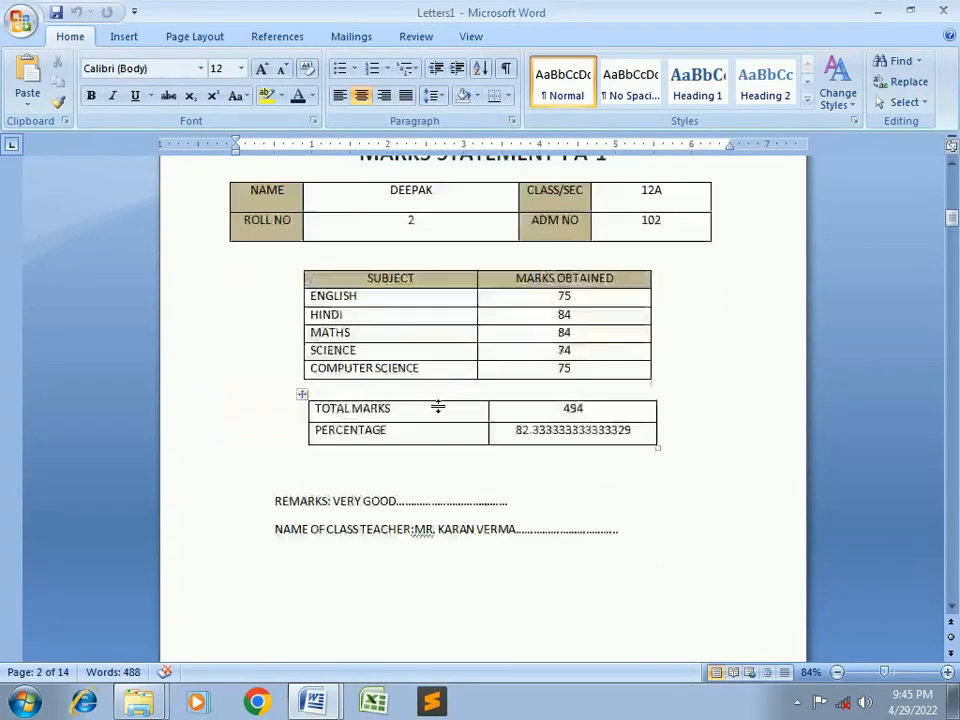
scroll(440, 405, down, 10)
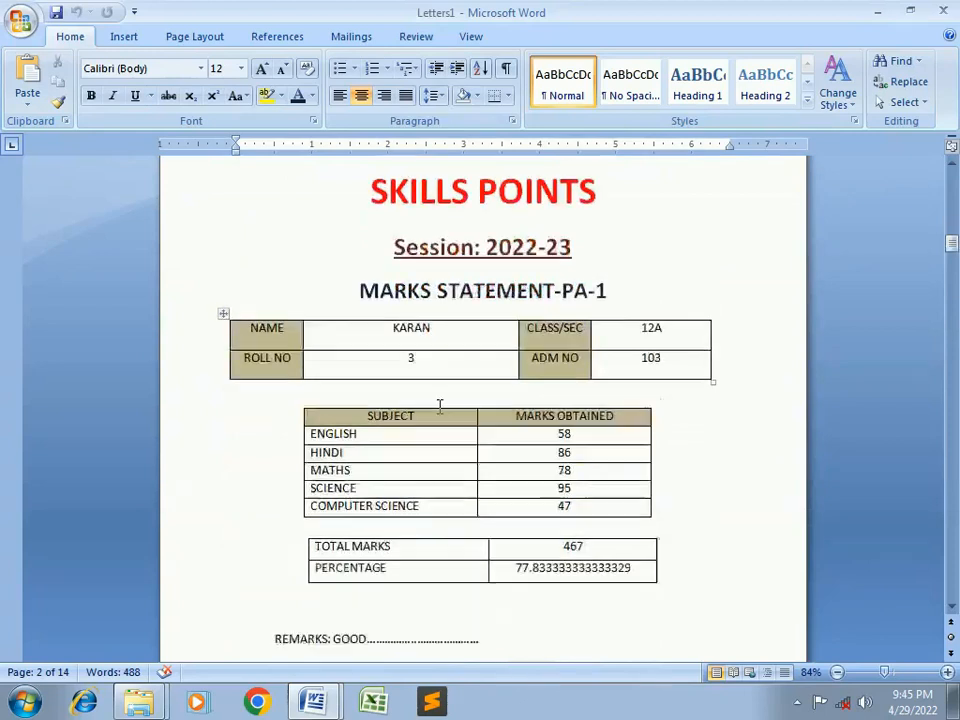
scroll(440, 407, down, 10)
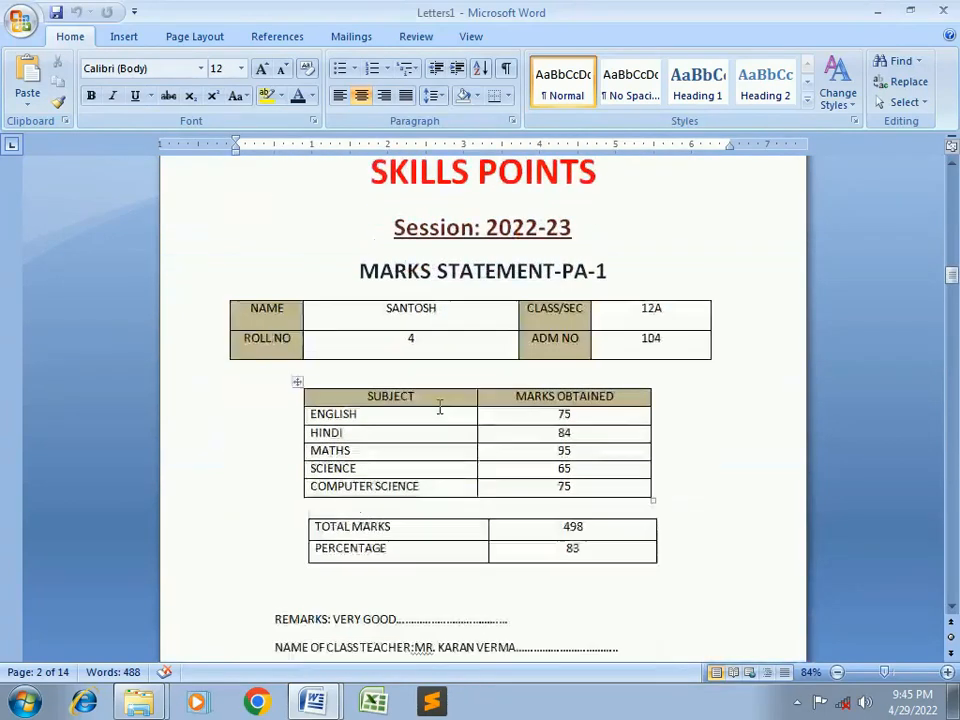
scroll(439, 407, down, 10)
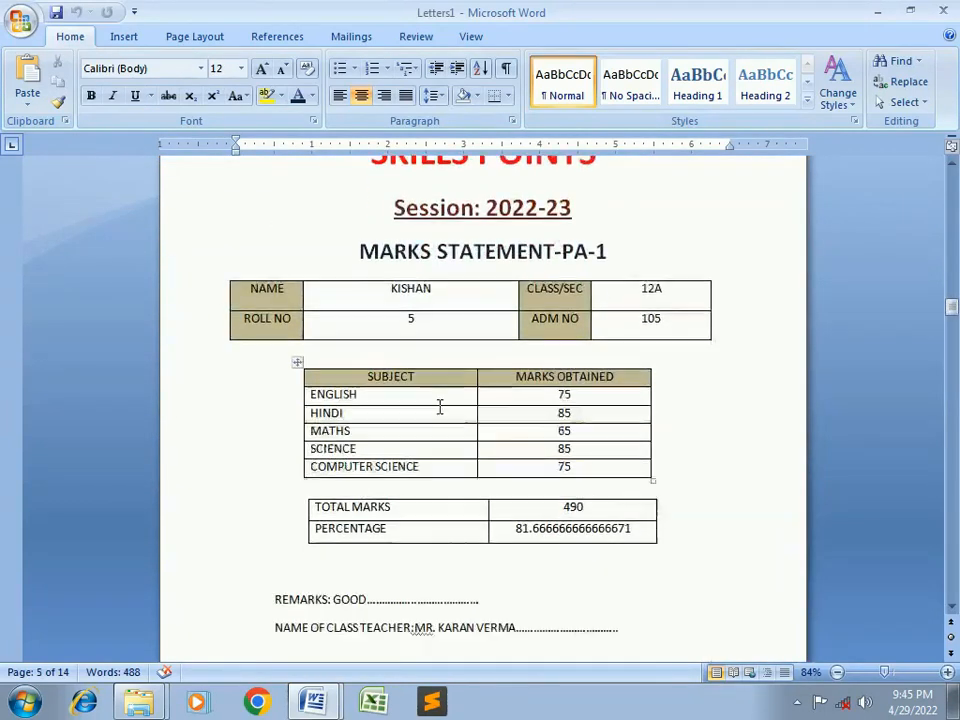
scroll(438, 405, down, 10)
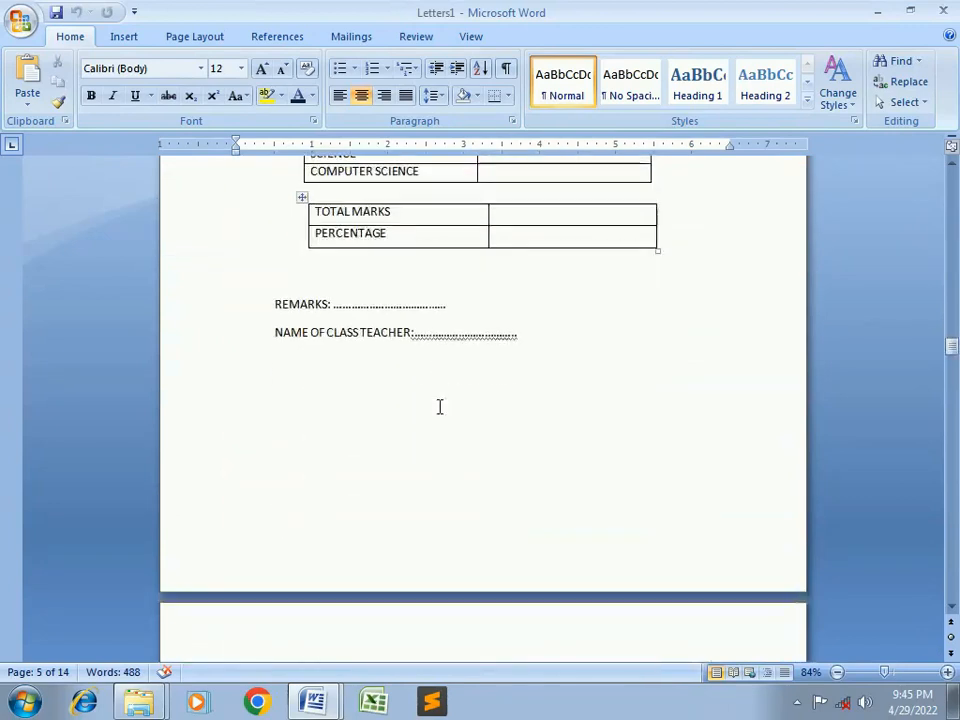
scroll(439, 407, up, 6)
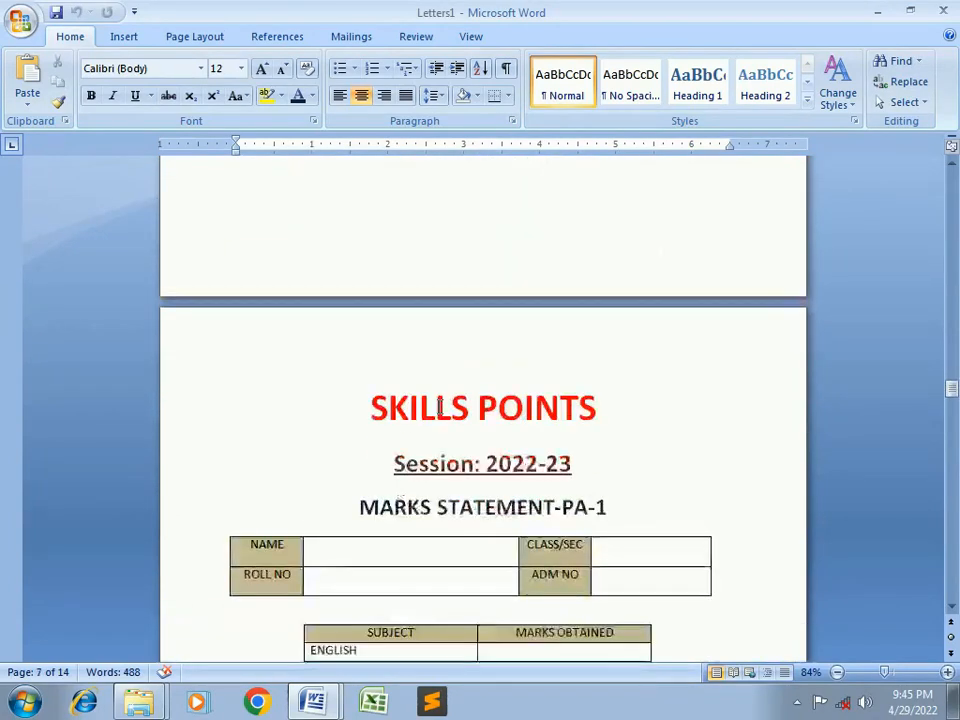
scroll(439, 407, down, 3)
scroll(479, 376, up, 5)
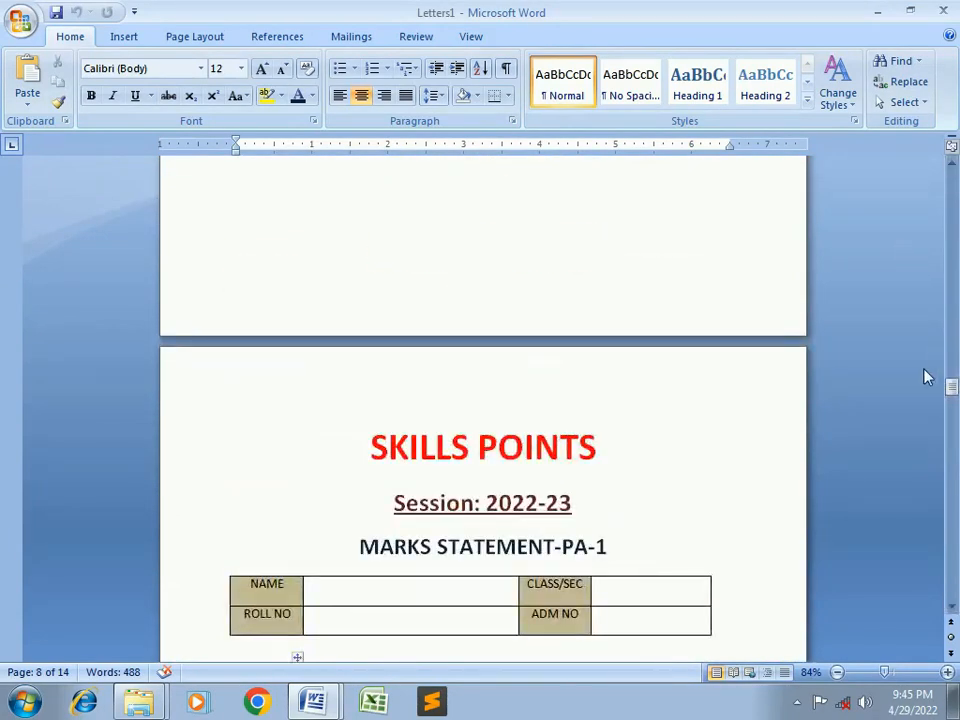
drag(951, 385, 951, 176)
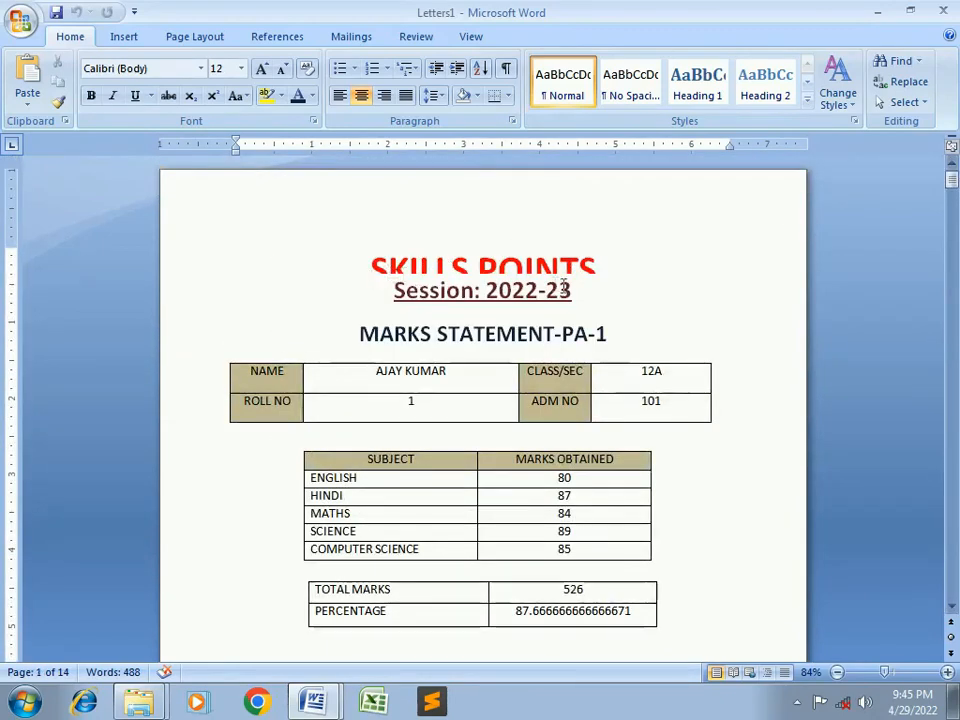
scroll(614, 298, down, 1)
scroll(614, 298, down, 2)
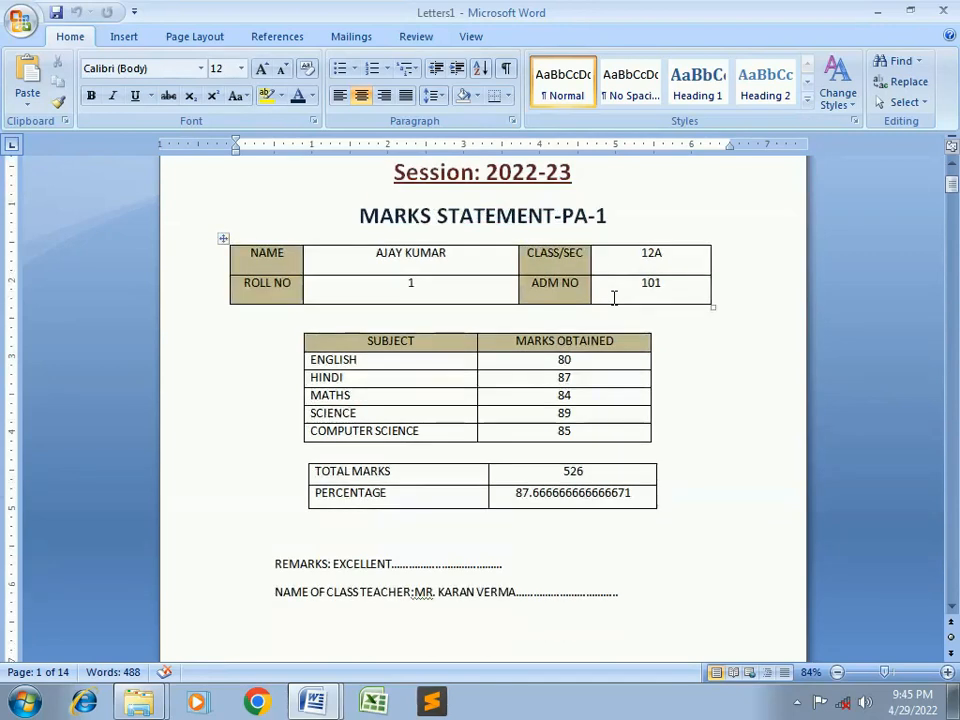
scroll(614, 298, down, 10)
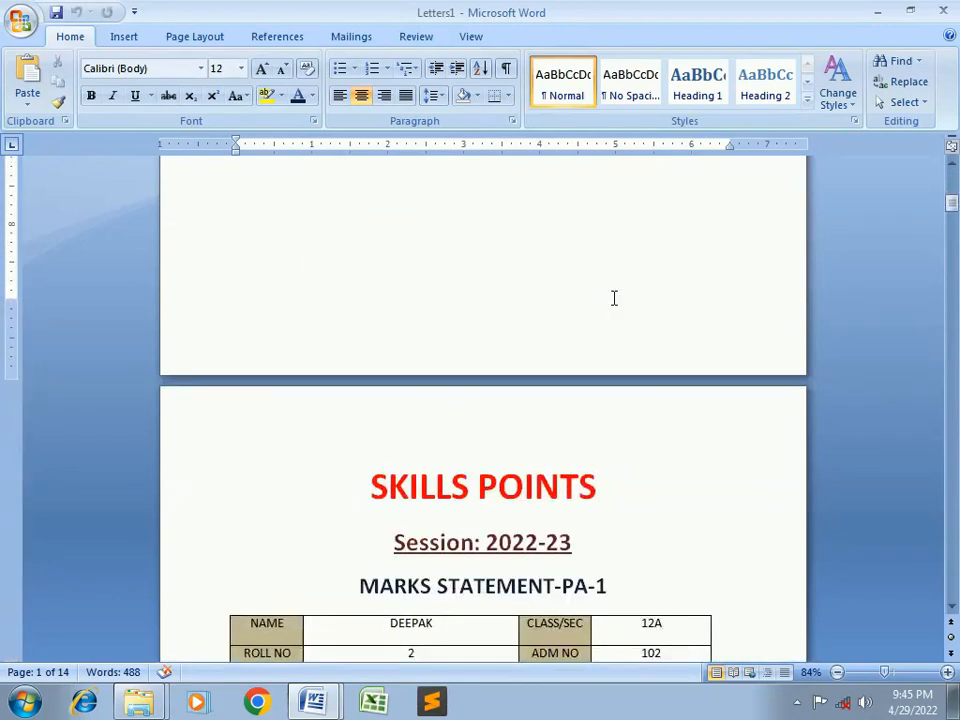
scroll(614, 298, down, 5)
scroll(614, 298, down, 5)
scroll(614, 298, up, 6)
scroll(614, 298, down, 6)
scroll(614, 298, up, 20)
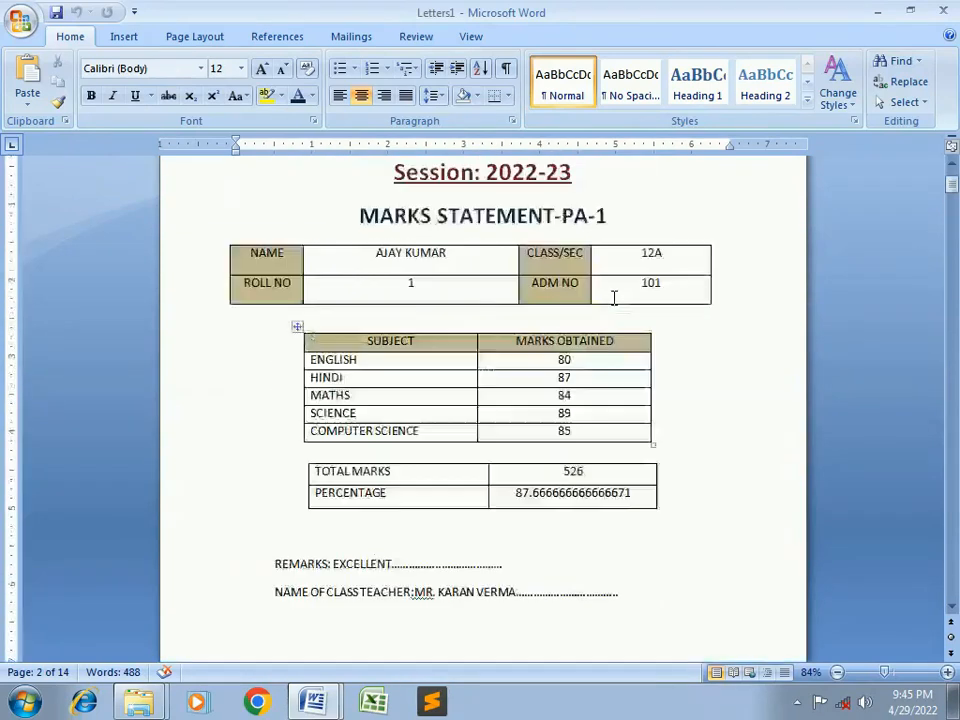
Save the merged statements in PDF format as SKILLS POINTS.pdf in Desktop\MM
click(18, 16)
click(56, 187)
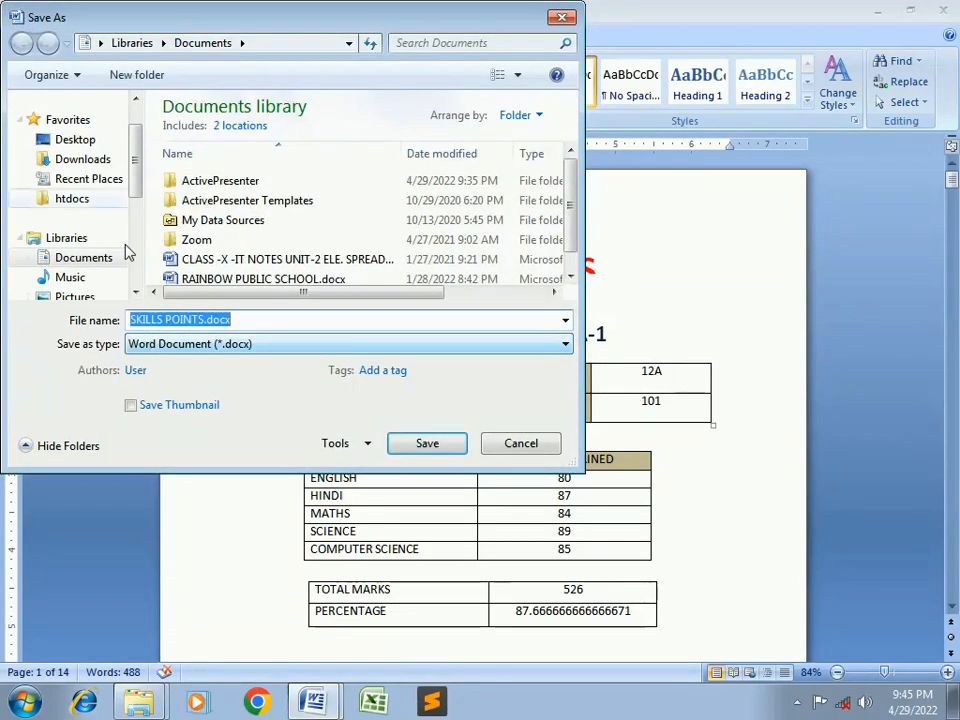
click(80, 141)
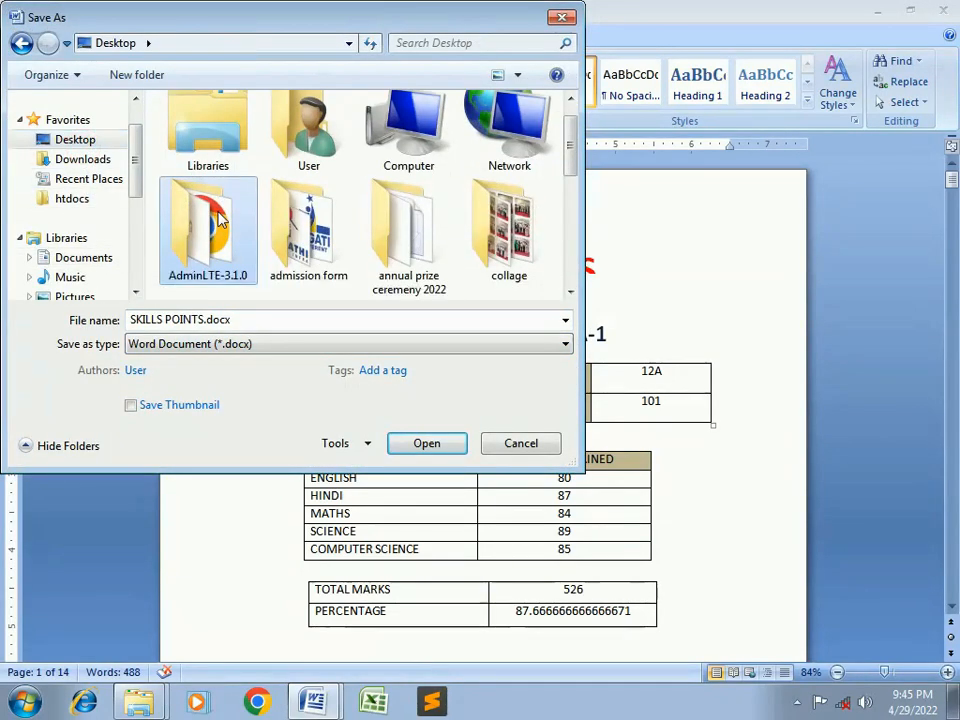
scroll(220, 220, down, 3)
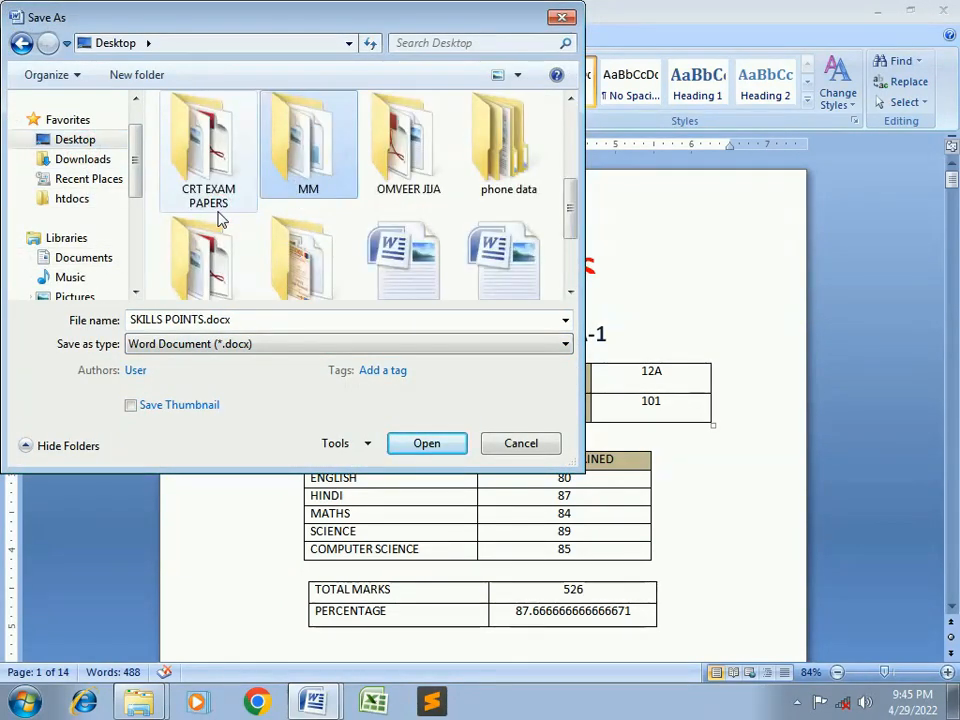
double_click(305, 165)
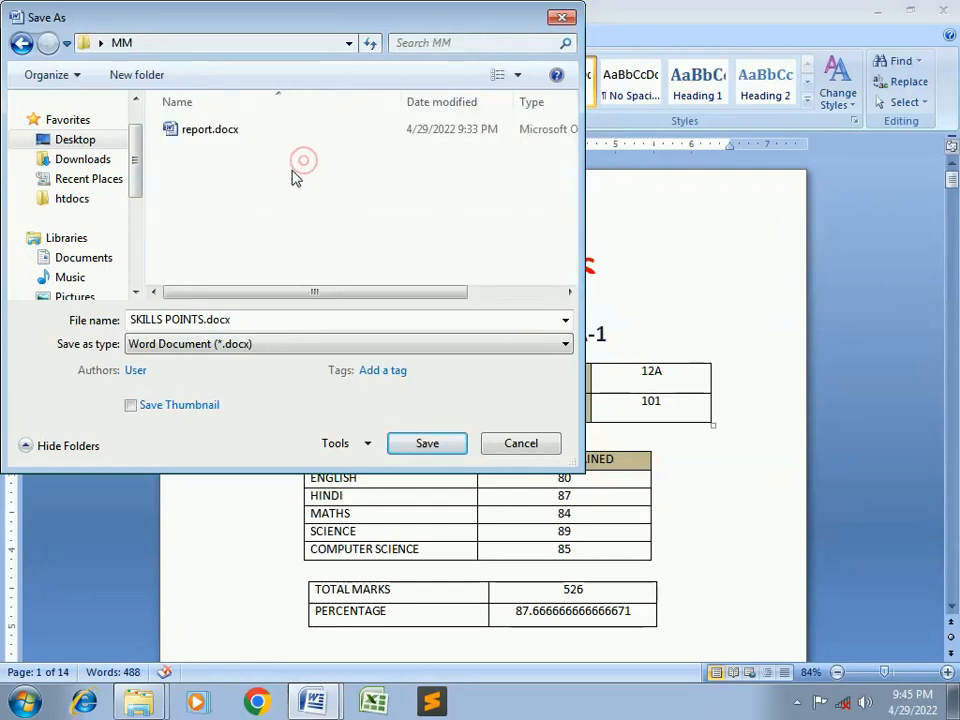
click(187, 345)
click(155, 447)
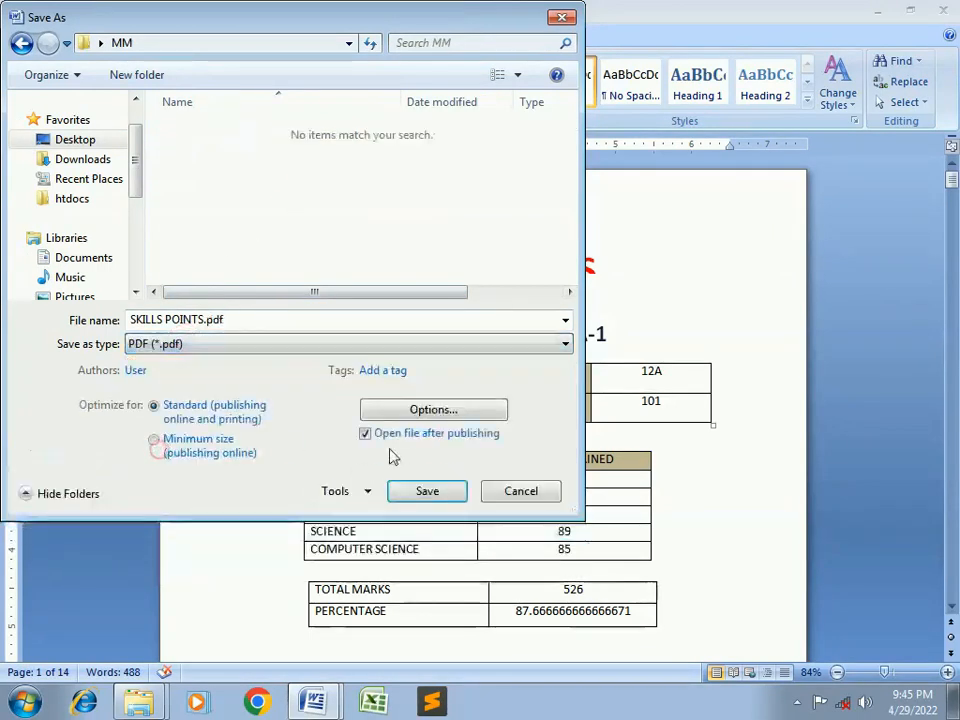
click(427, 491)
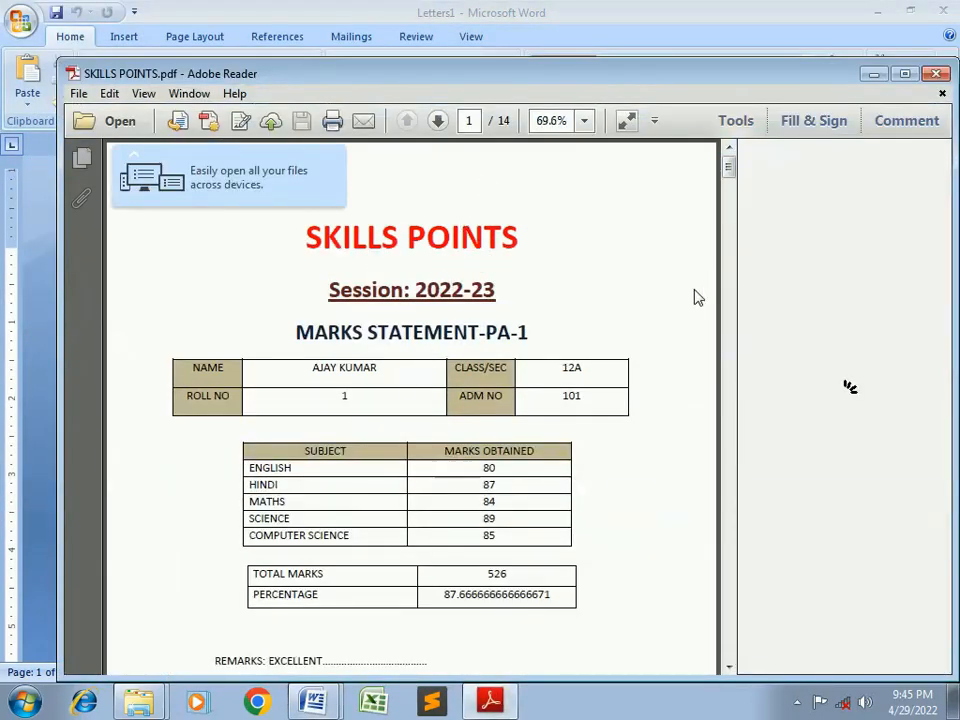
Scroll through the 14 pages of SKILLS POINTS.pdf, then close Adobe Reader
scroll(672, 330, down, 3)
scroll(672, 330, up, 3)
scroll(672, 330, down, 5)
scroll(672, 330, down, 10)
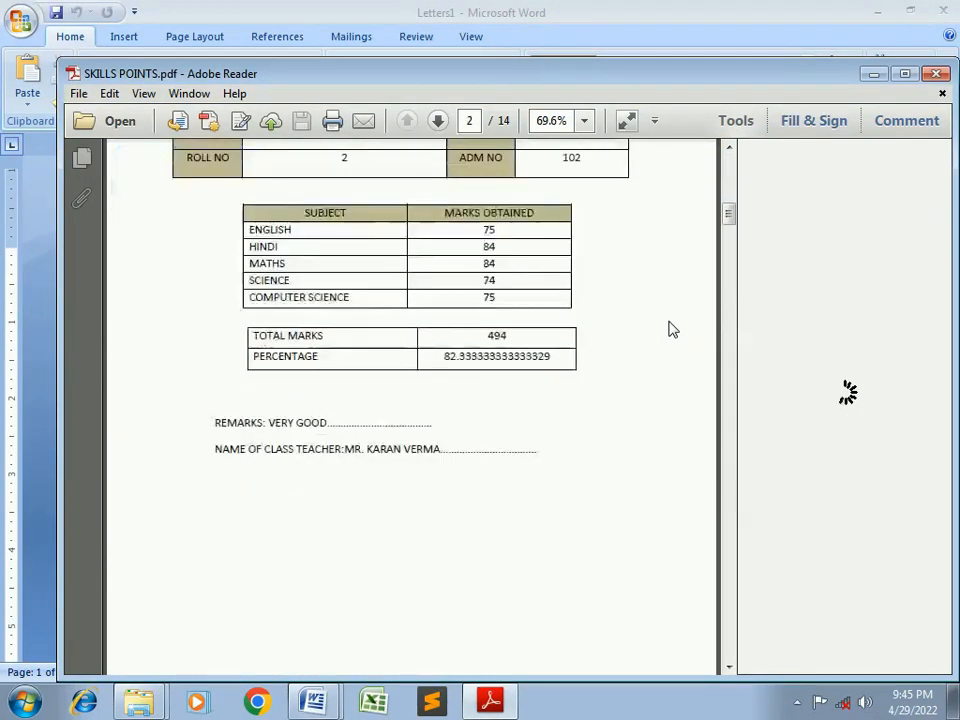
scroll(672, 330, down, 2)
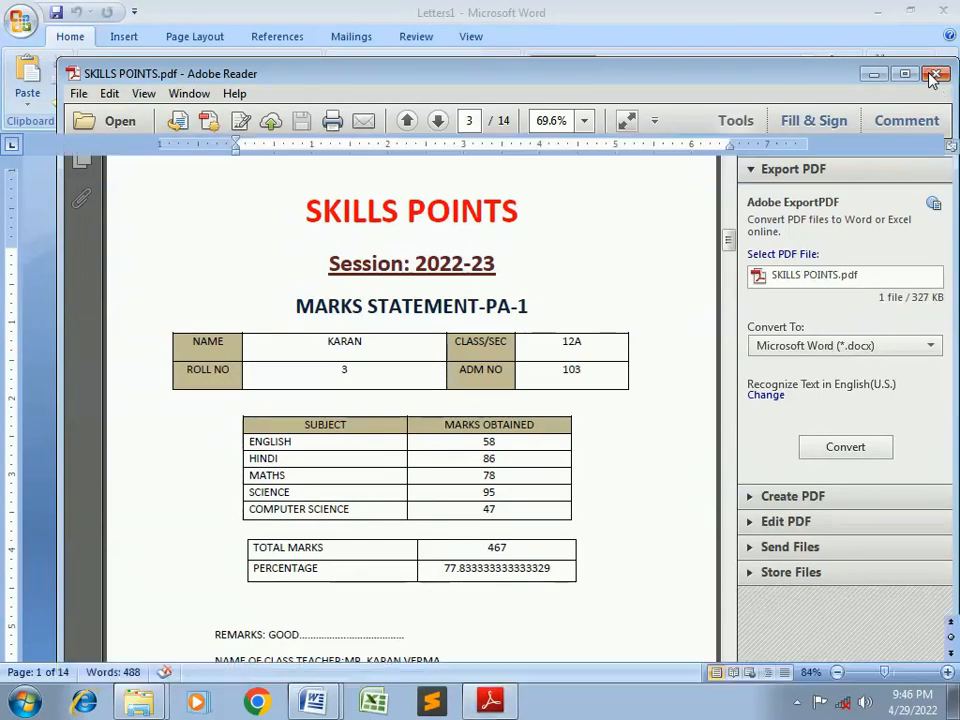
click(933, 75)
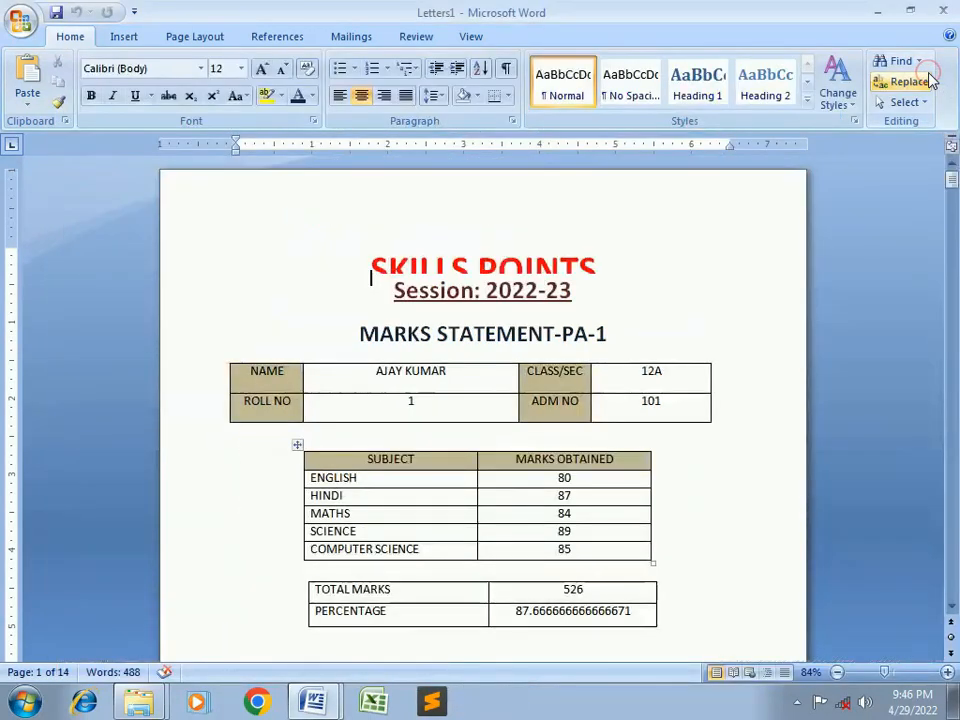
Save the merged document as the Word file SKILLS POINTS.docx in the MM folder
click(53, 14)
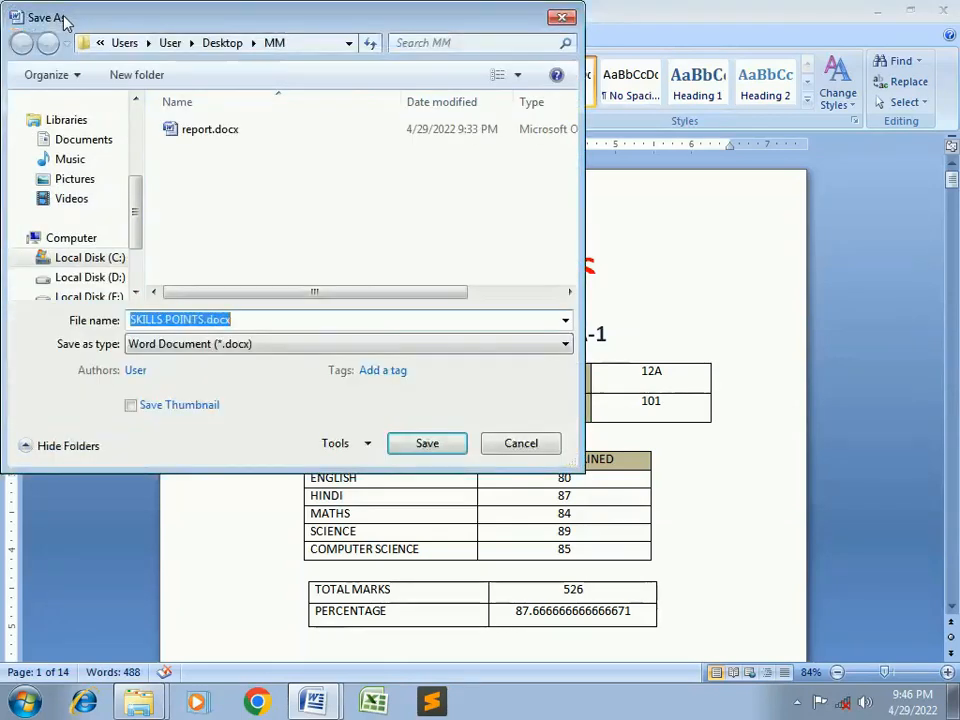
click(444, 447)
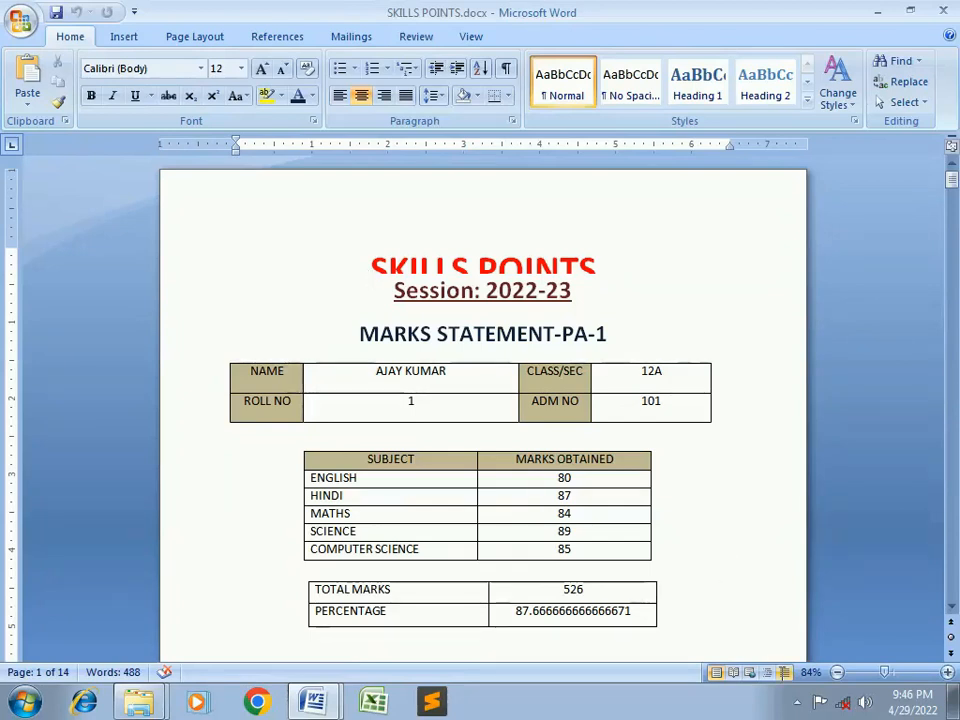
click(796, 701)
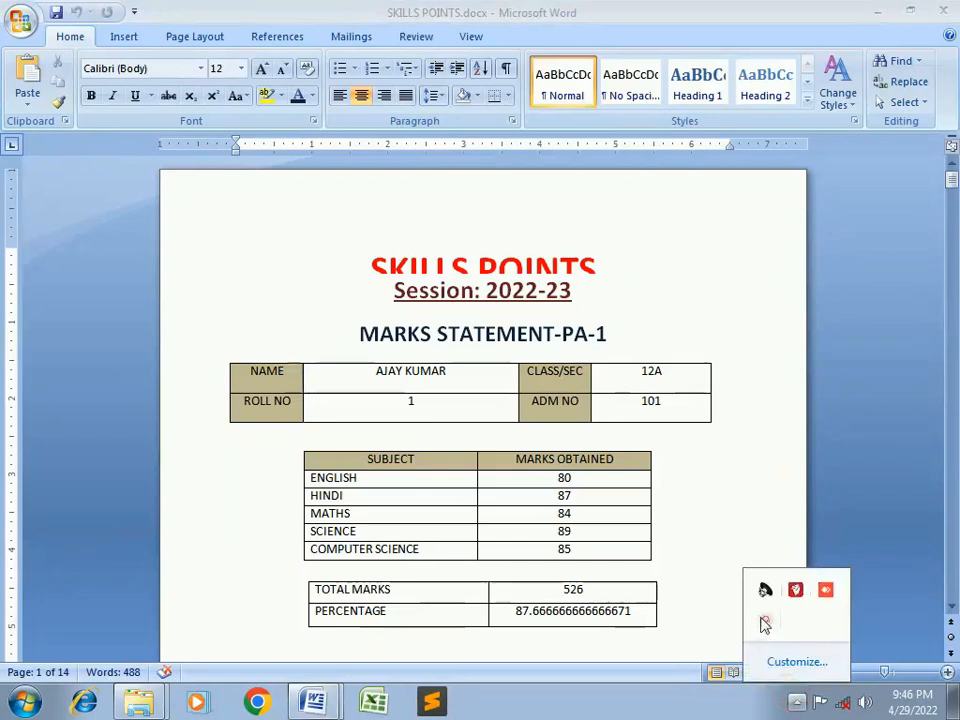